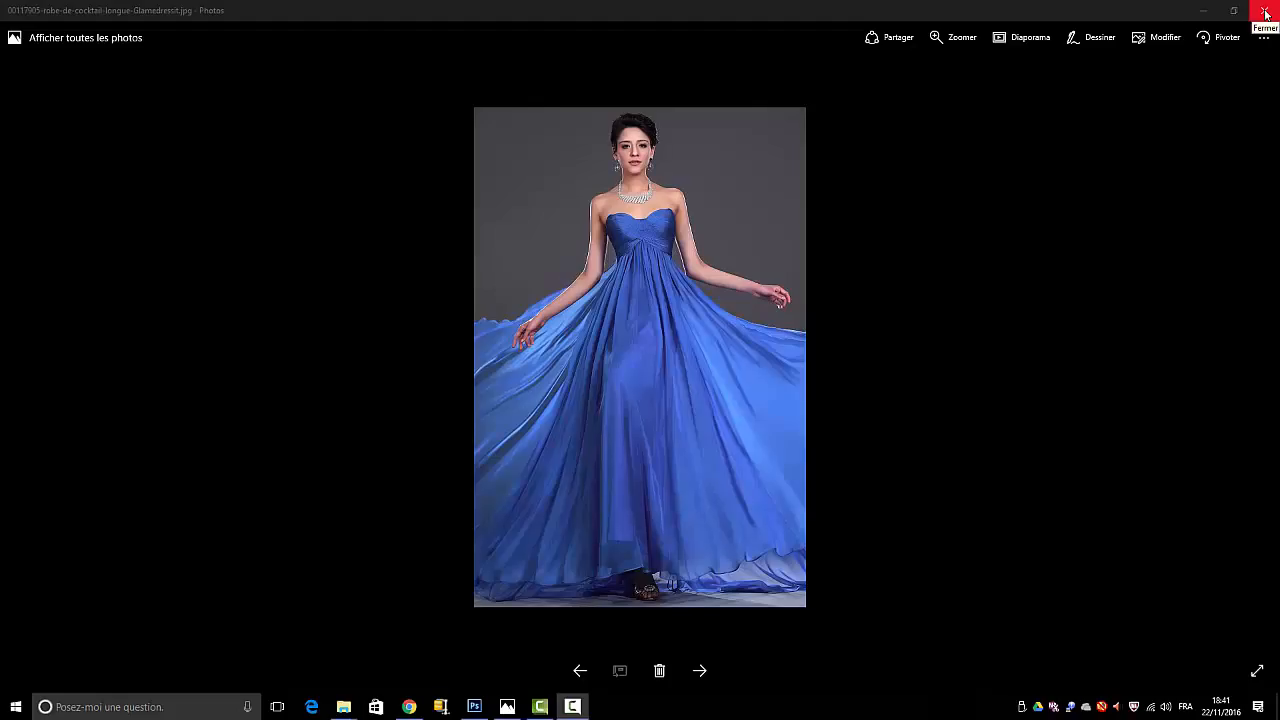
Close the reference photo and the file explorer window to return to the cut-out dress document in Photoshop
left_click(1266, 10)
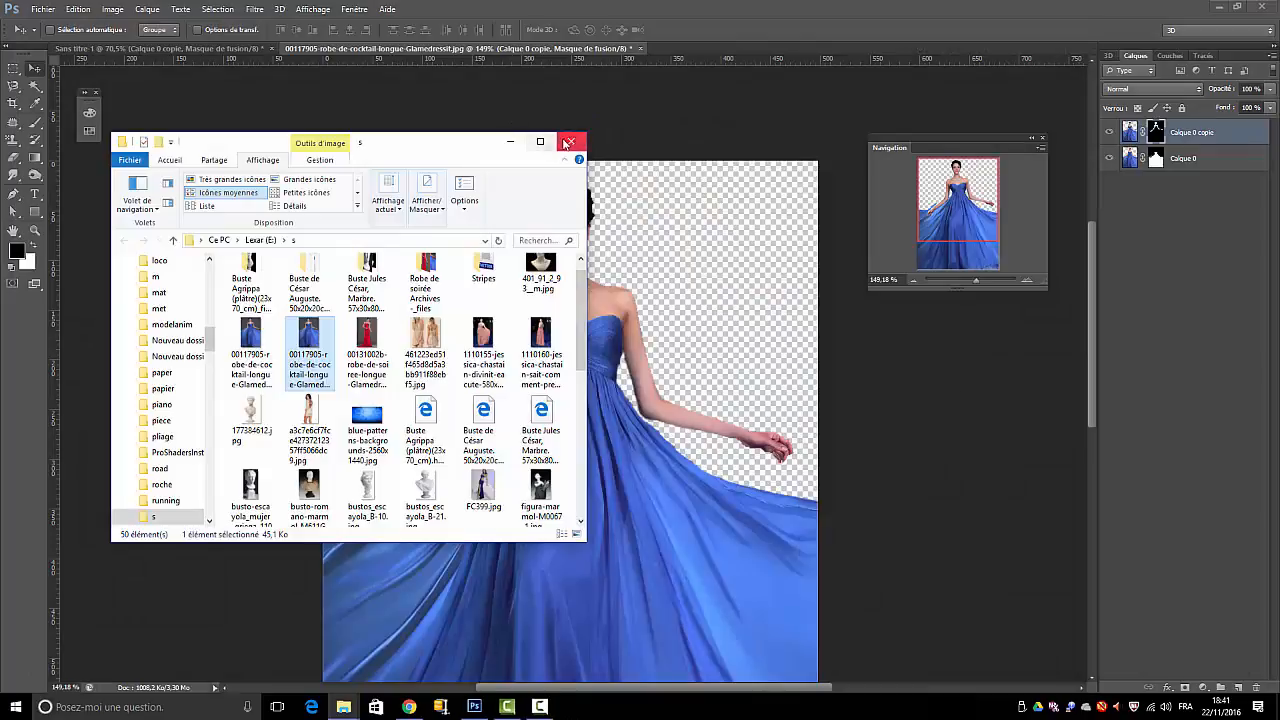
left_click(571, 141)
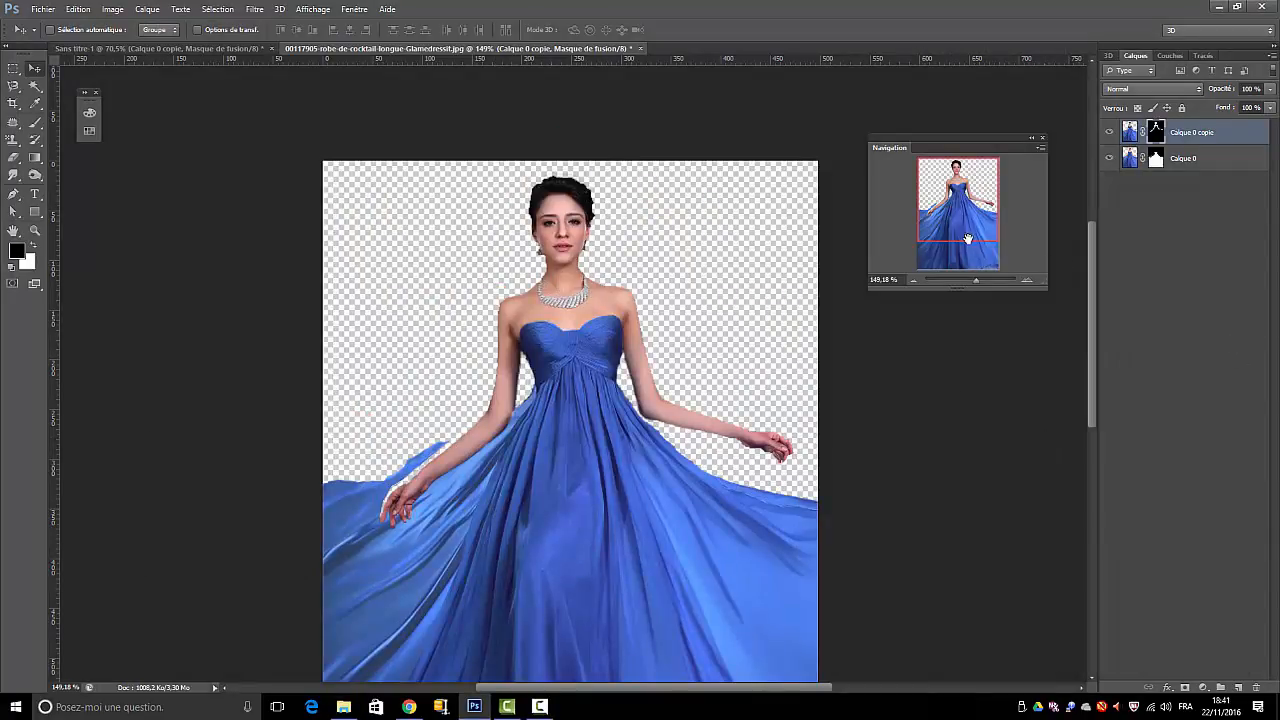
left_click_drag(967, 238, 968, 248)
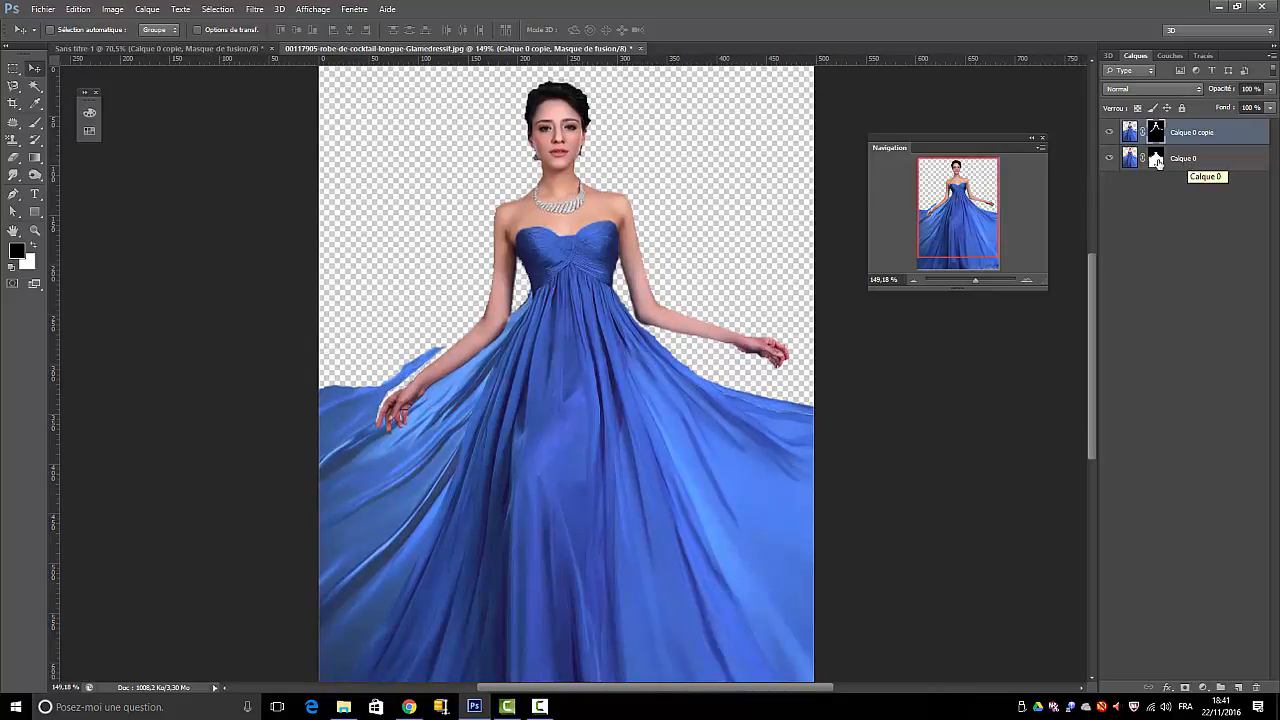
Toggle the visibility of Calque 0 copie and Calque 0 to inspect the woman and dress cut-outs separately
left_click(1108, 132)
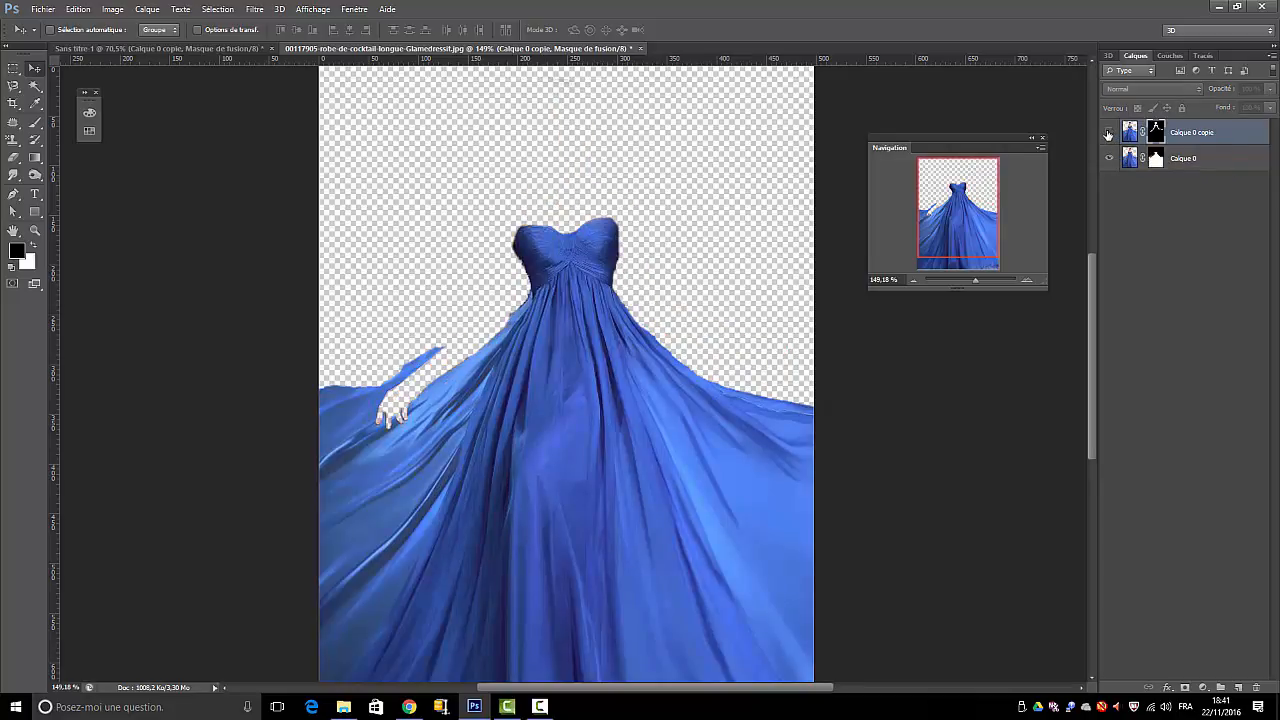
left_click(1108, 132)
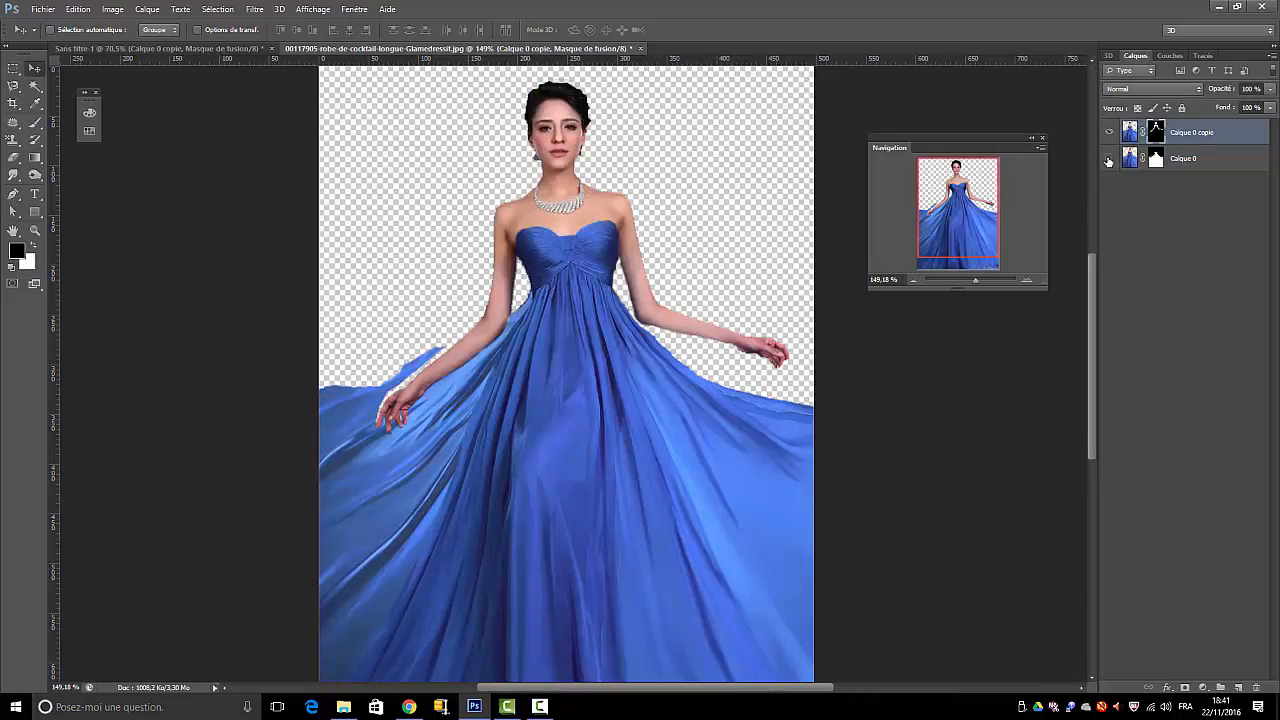
left_click(1108, 158)
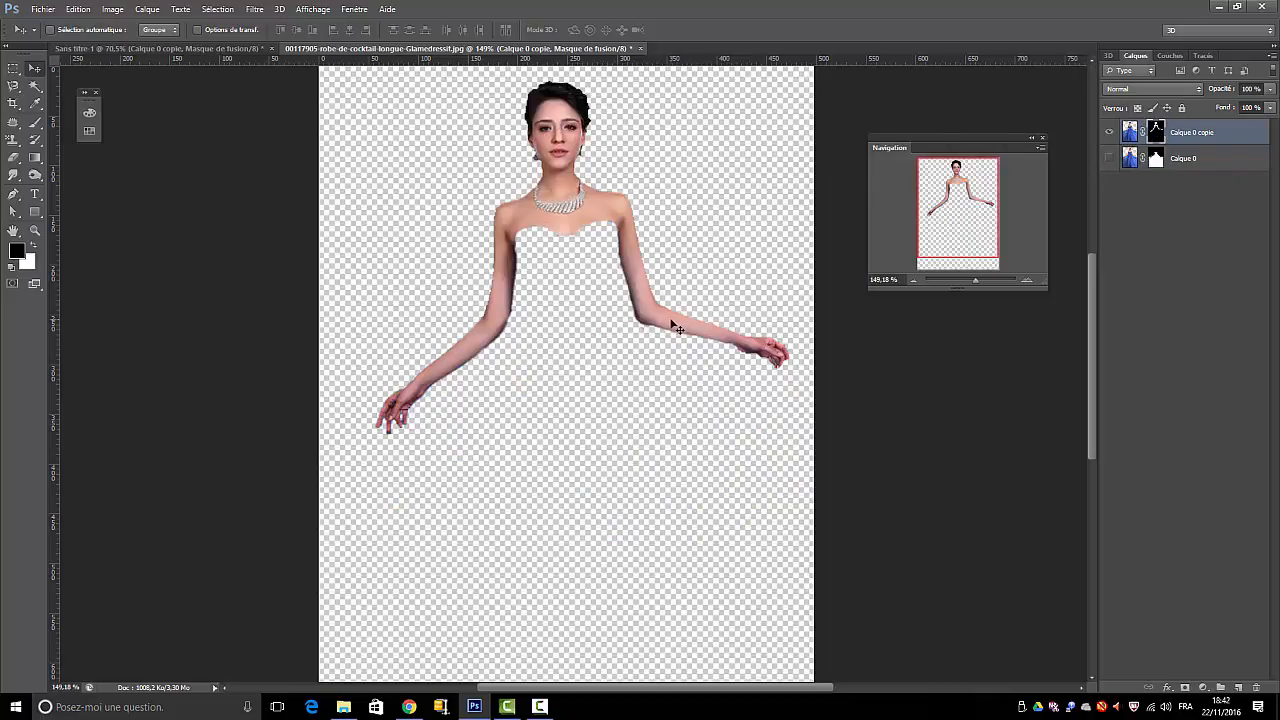
left_click(1108, 158)
left_click(1108, 132)
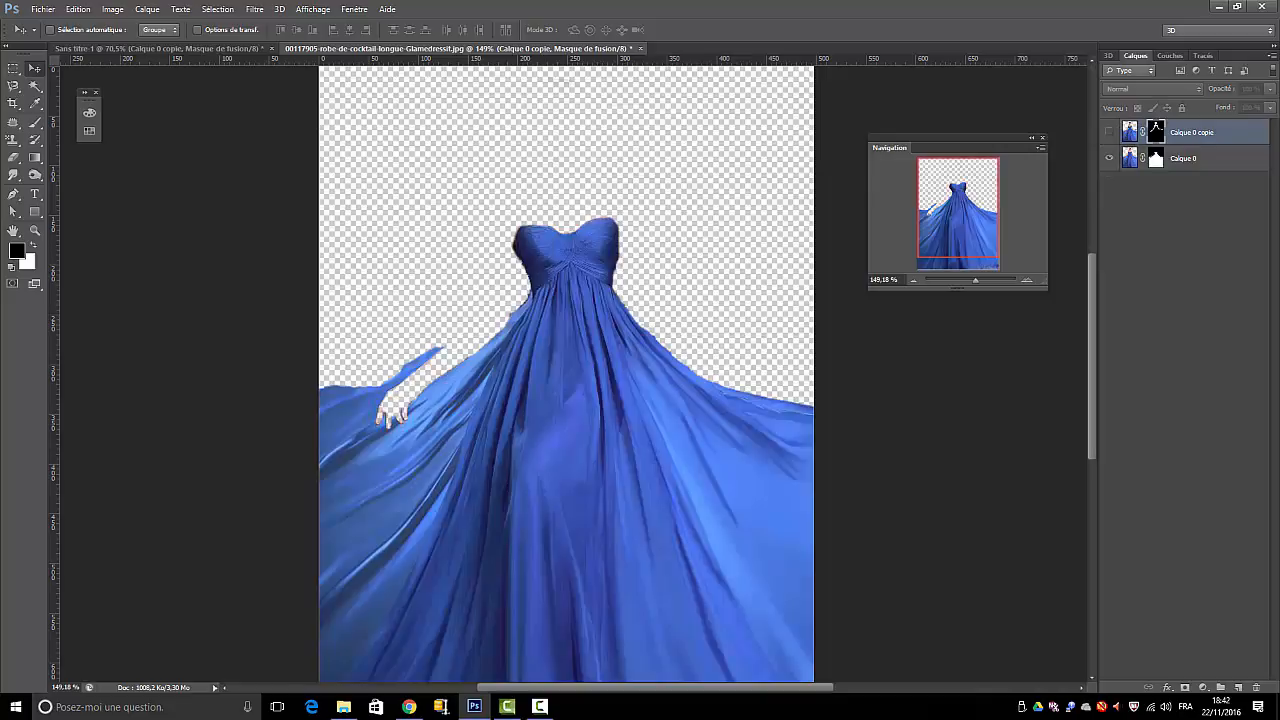
Rename the Calque 0 layer containing the dress as robe
double_click(1186, 159)
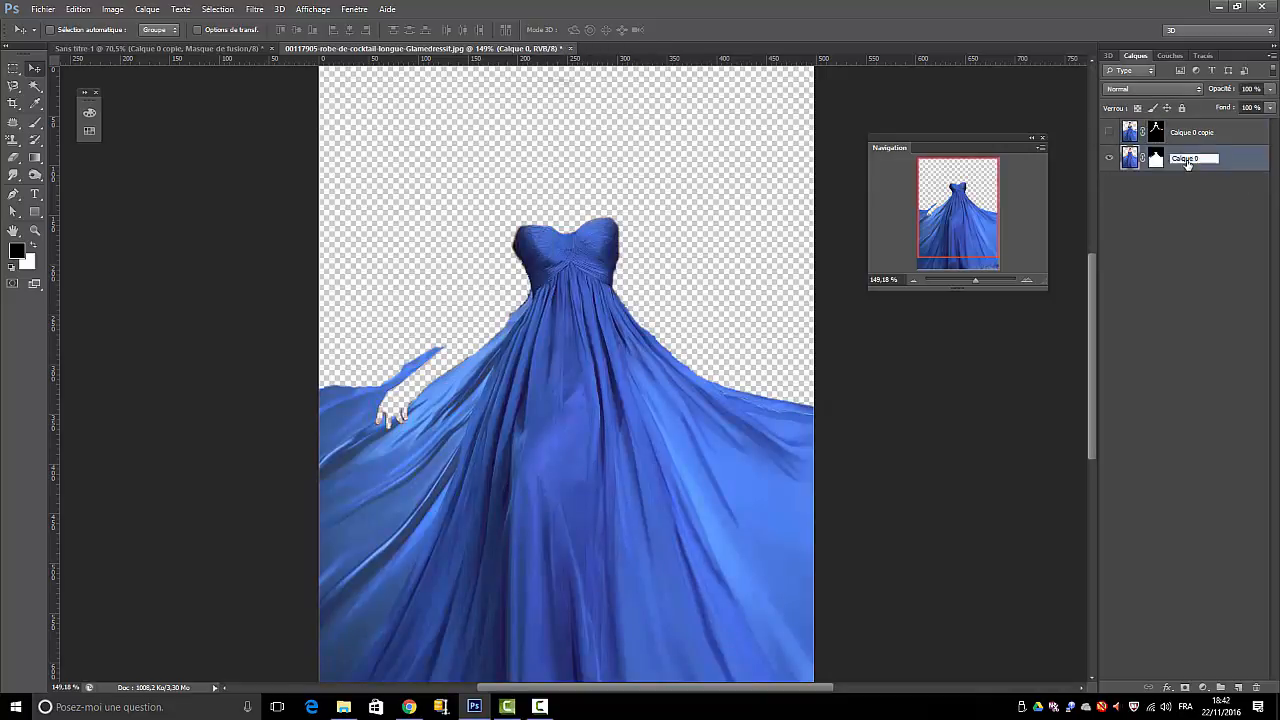
type("c")
type("obe")
key("Return")
Show the Calque 0 copie layer containing the woman again and rename it femme
left_click(1198, 133)
left_click(1108, 132)
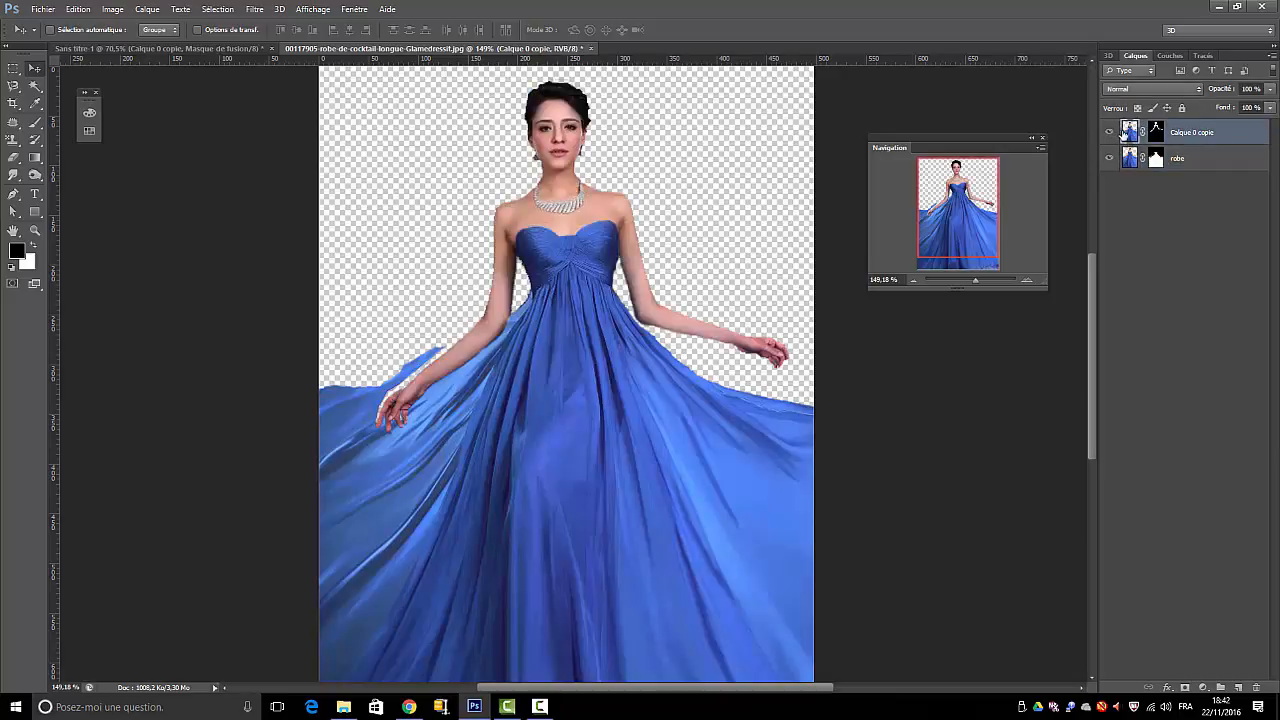
double_click(1192, 132)
type("femme")
left_click(1178, 274)
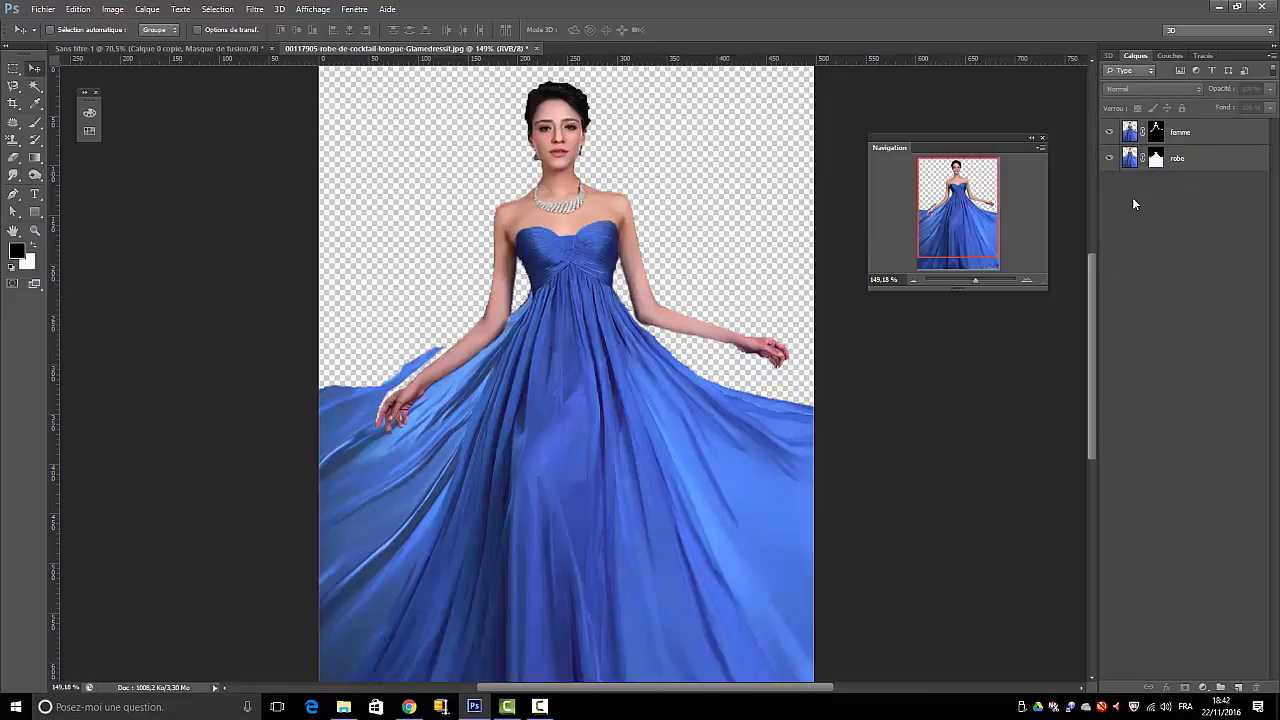
Create a new 1280 × 720 pixel RGB document at 300 pixels/inch with a white background
left_click(43, 10)
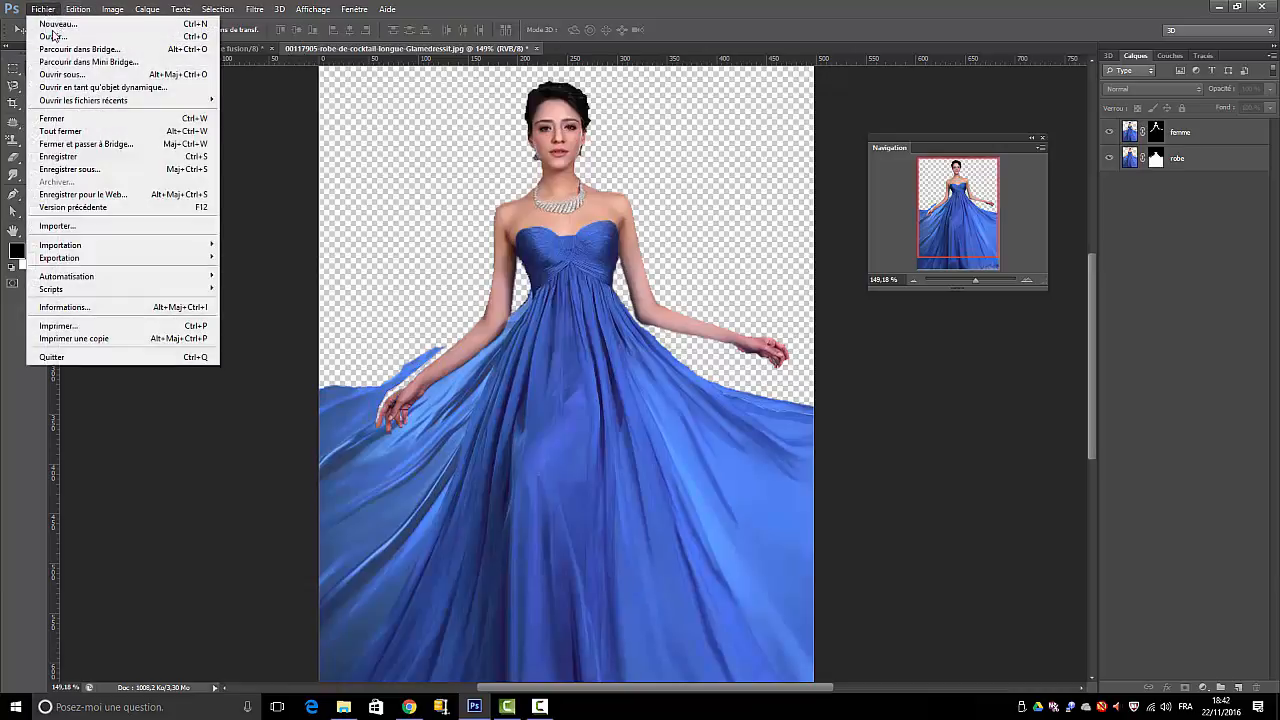
left_click(57, 23)
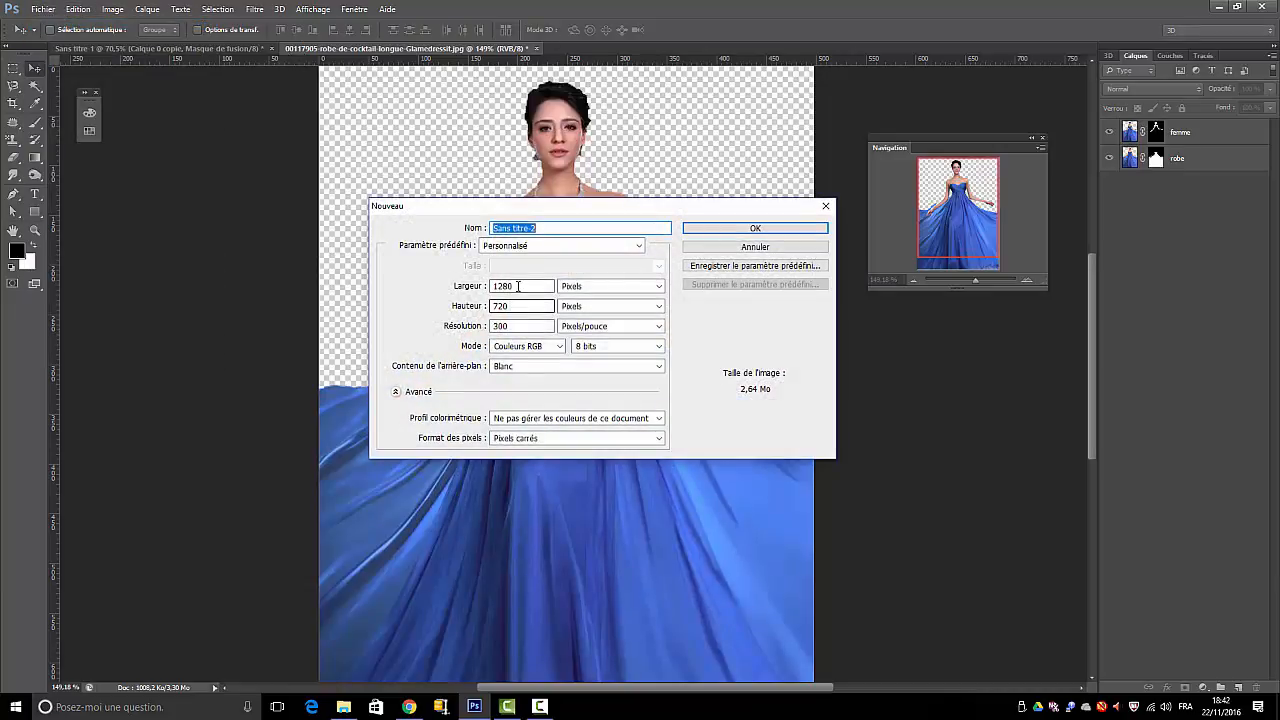
left_click(744, 231)
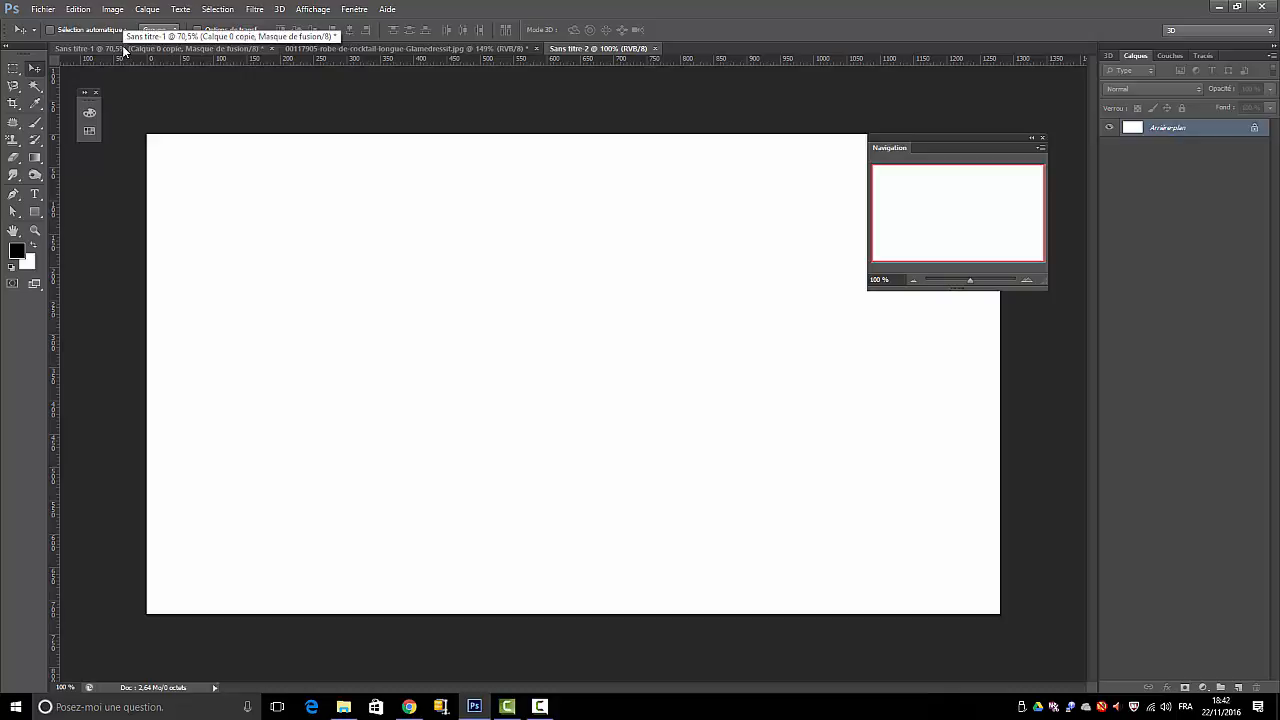
Float the dress photo's document window and copy its femme and robe layers together into the new white document
left_click_drag(340, 49, 545, 184)
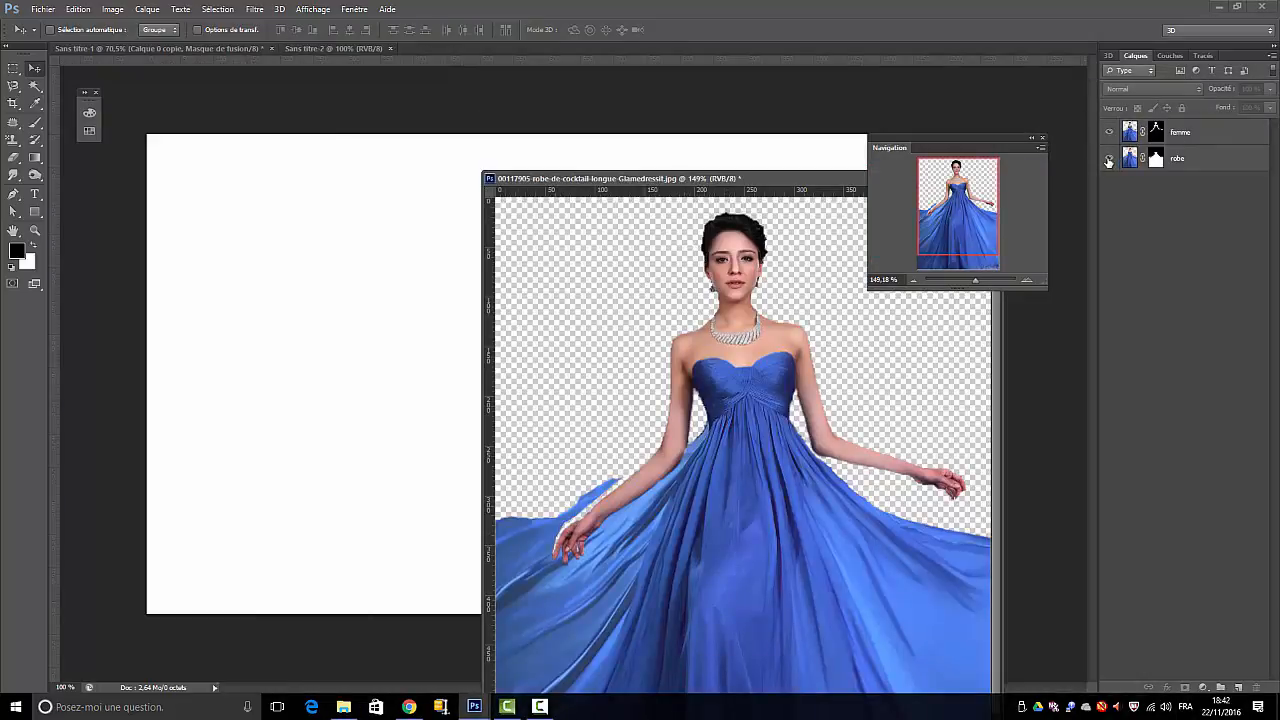
left_click(1198, 135)
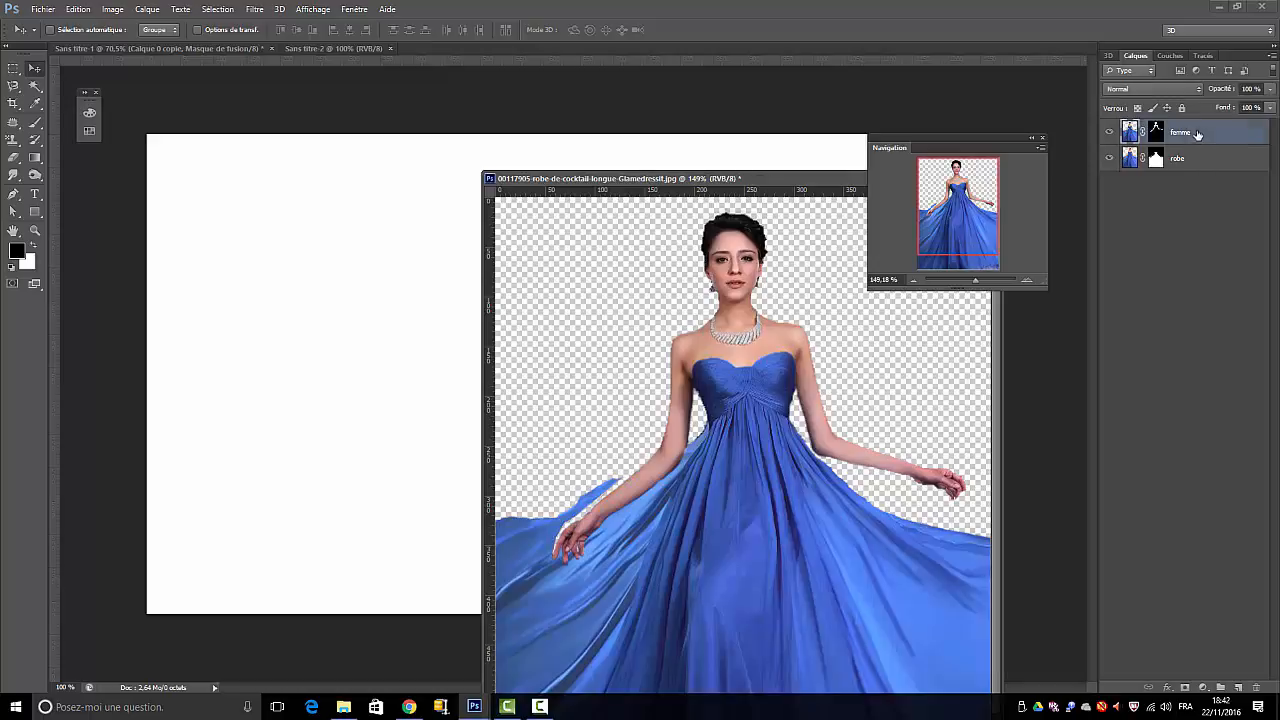
left_click(1198, 160)
left_click(1198, 138, "ctrl")
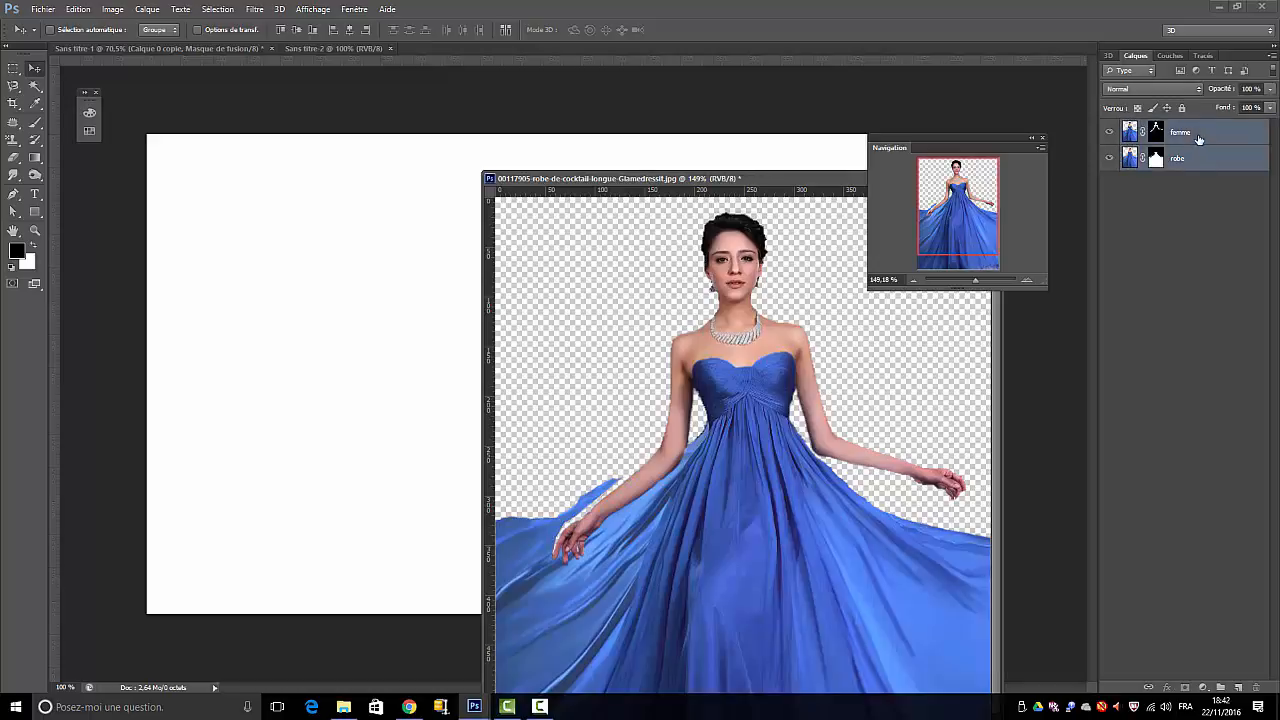
left_click_drag(1176, 135, 429, 274)
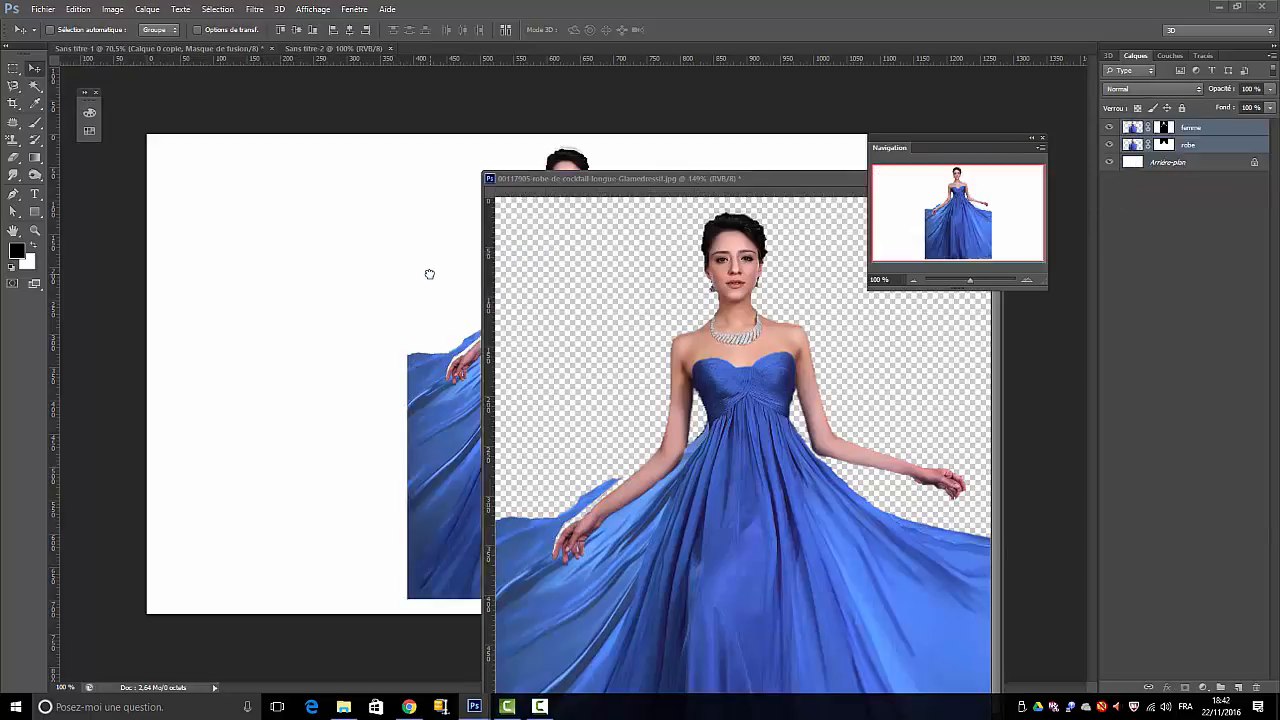
Dock the dress photo's window back among the open documents and switch to the Sans titre-2 document
left_click_drag(826, 179, 649, 48)
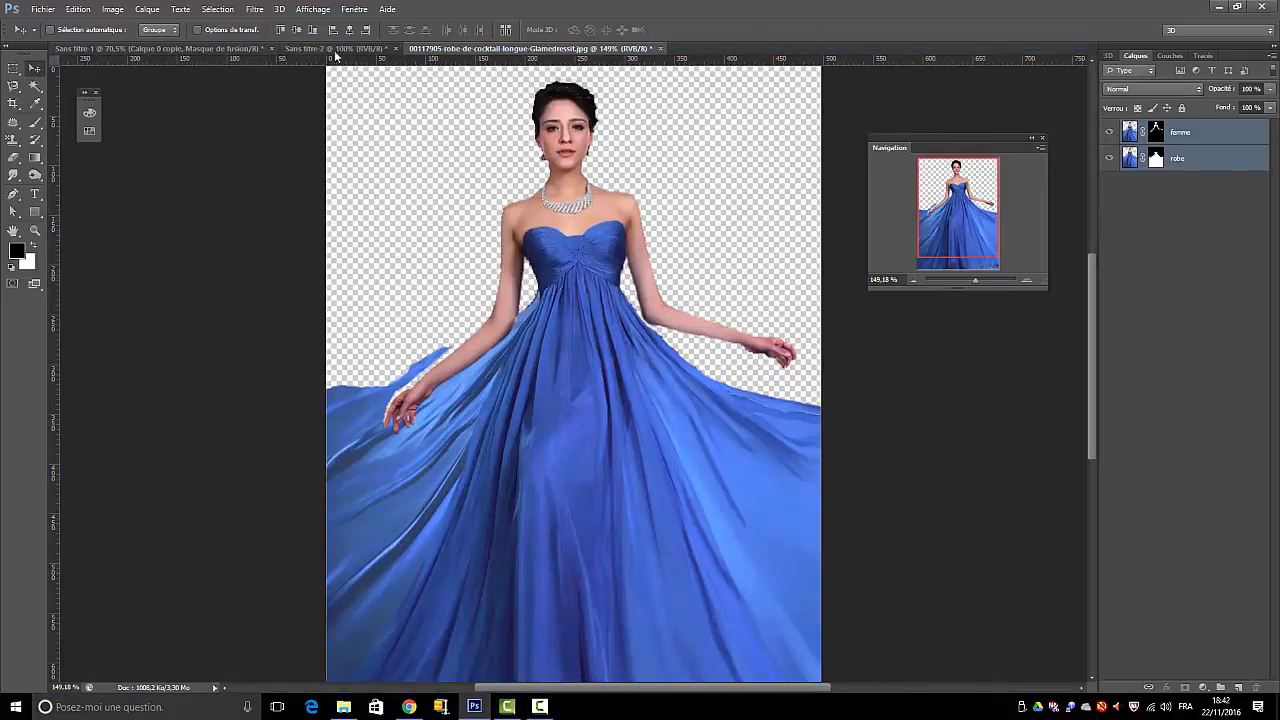
left_click(160, 48)
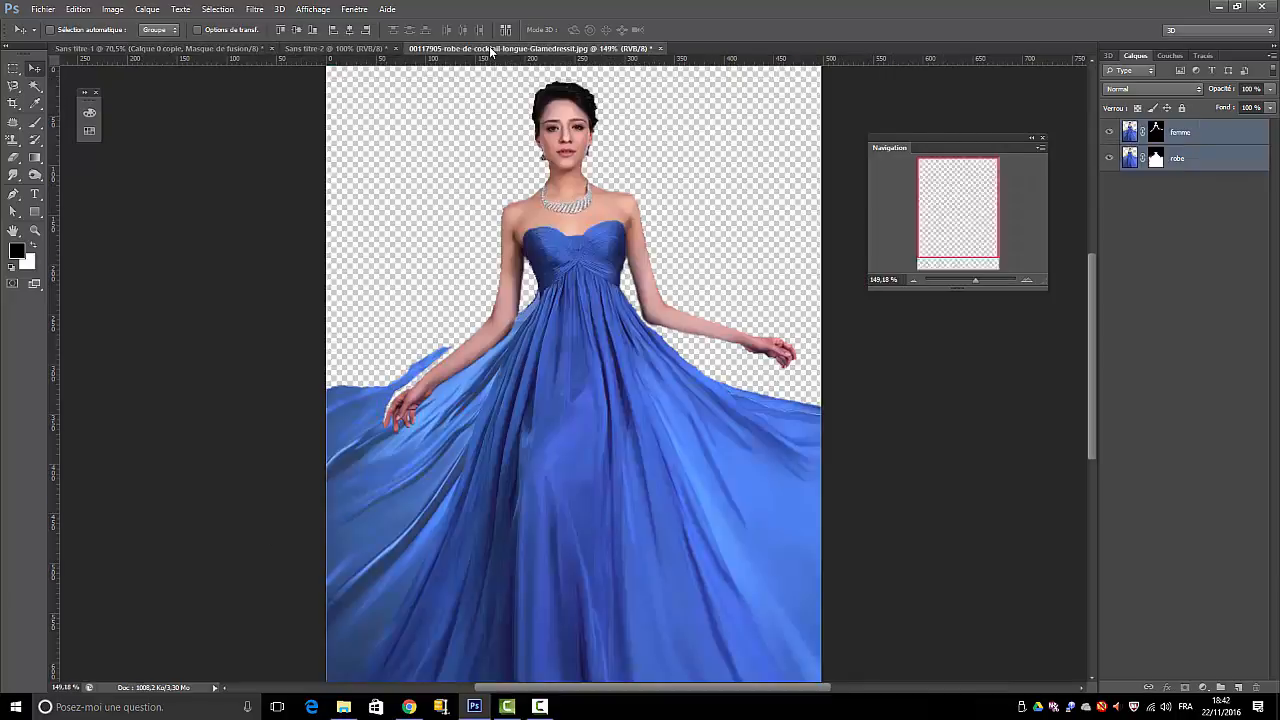
left_click(430, 48)
left_click(357, 50)
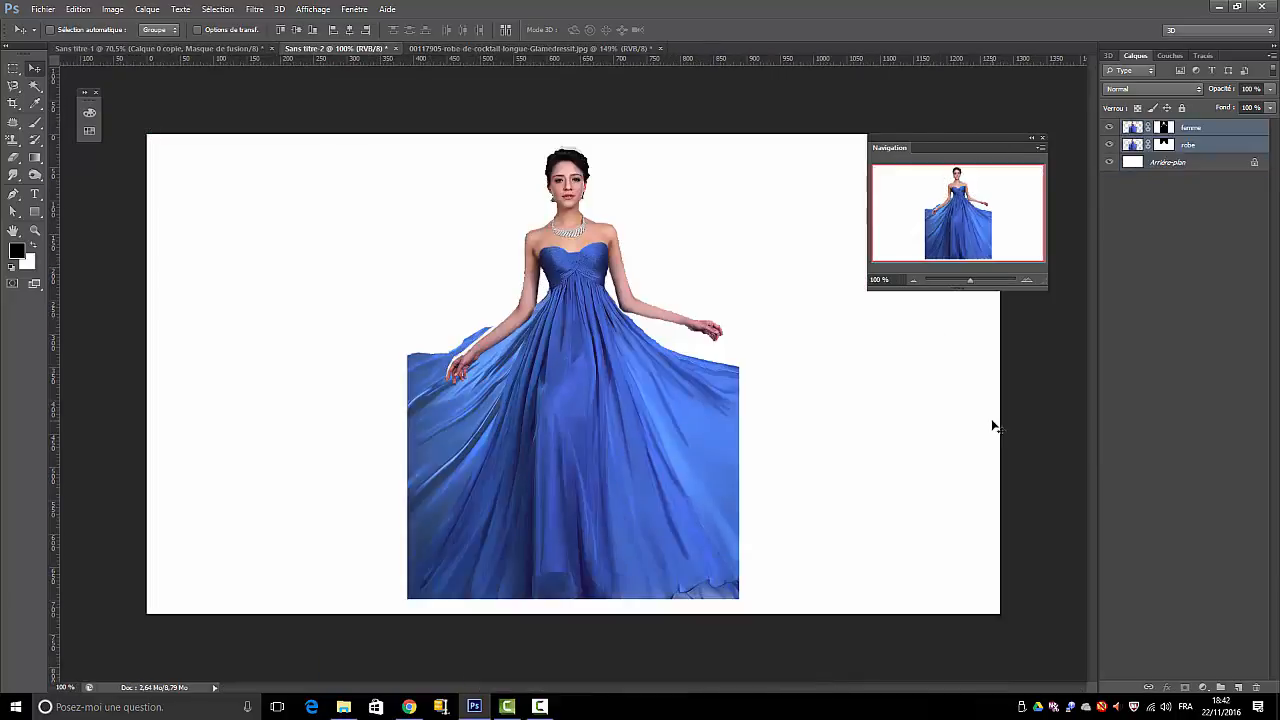
Move the Navigation panel out of the way and convert the locked Arrière-plan background into a regular layer
left_click_drag(972, 134, 1047, 93)
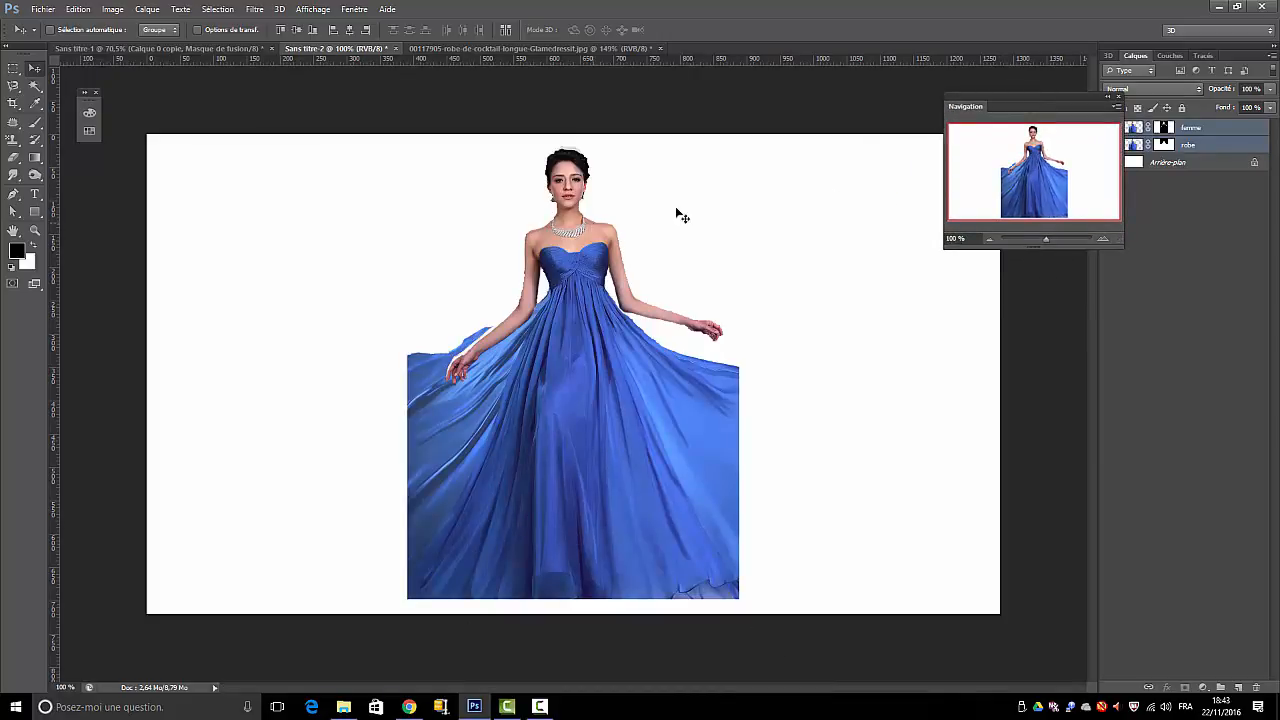
left_click_drag(1020, 107, 954, 73)
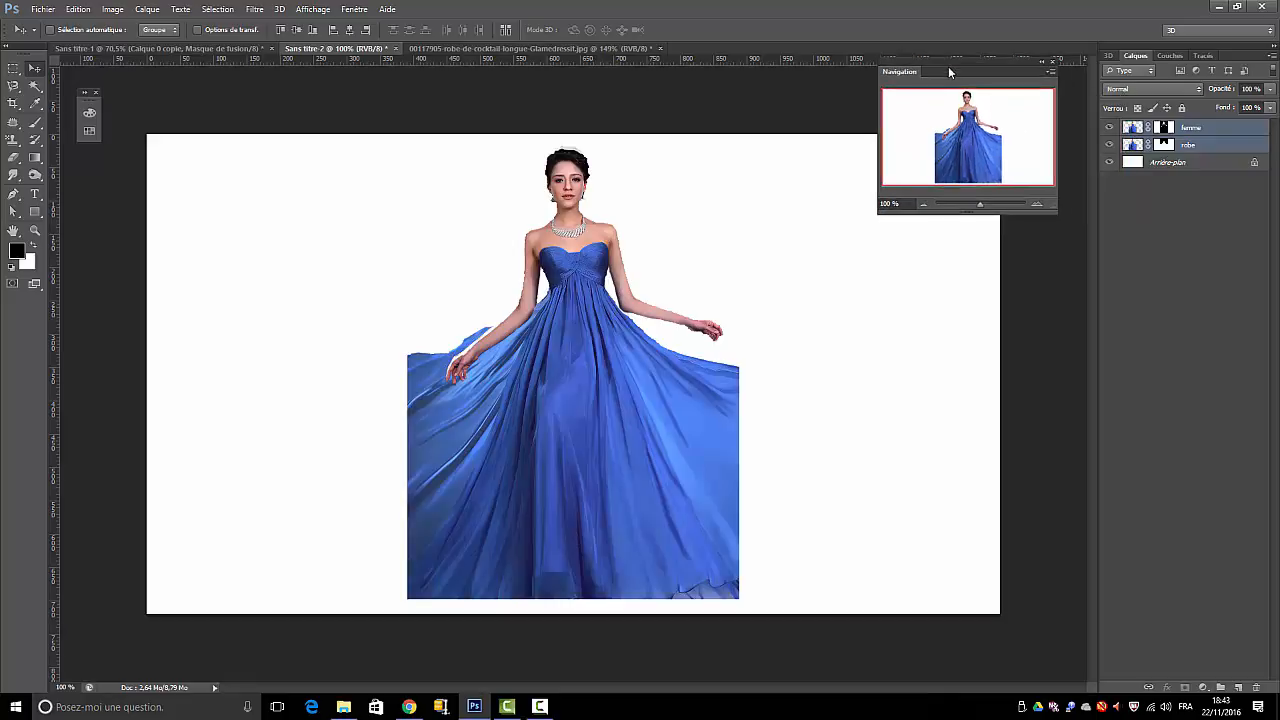
left_click(1170, 166)
double_click(1170, 166)
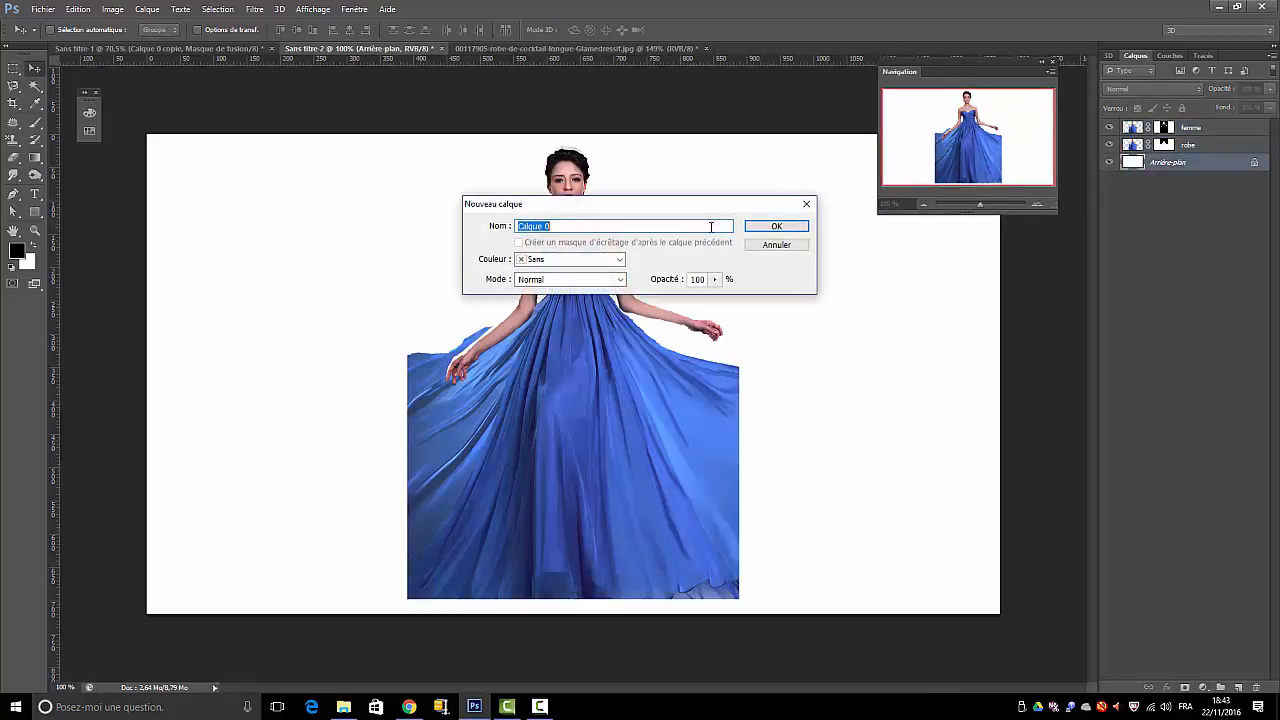
left_click(777, 231)
Apply a pattern overlay (Incrustation de motif) with the pink striped pattern to the white background layer
left_click(148, 9)
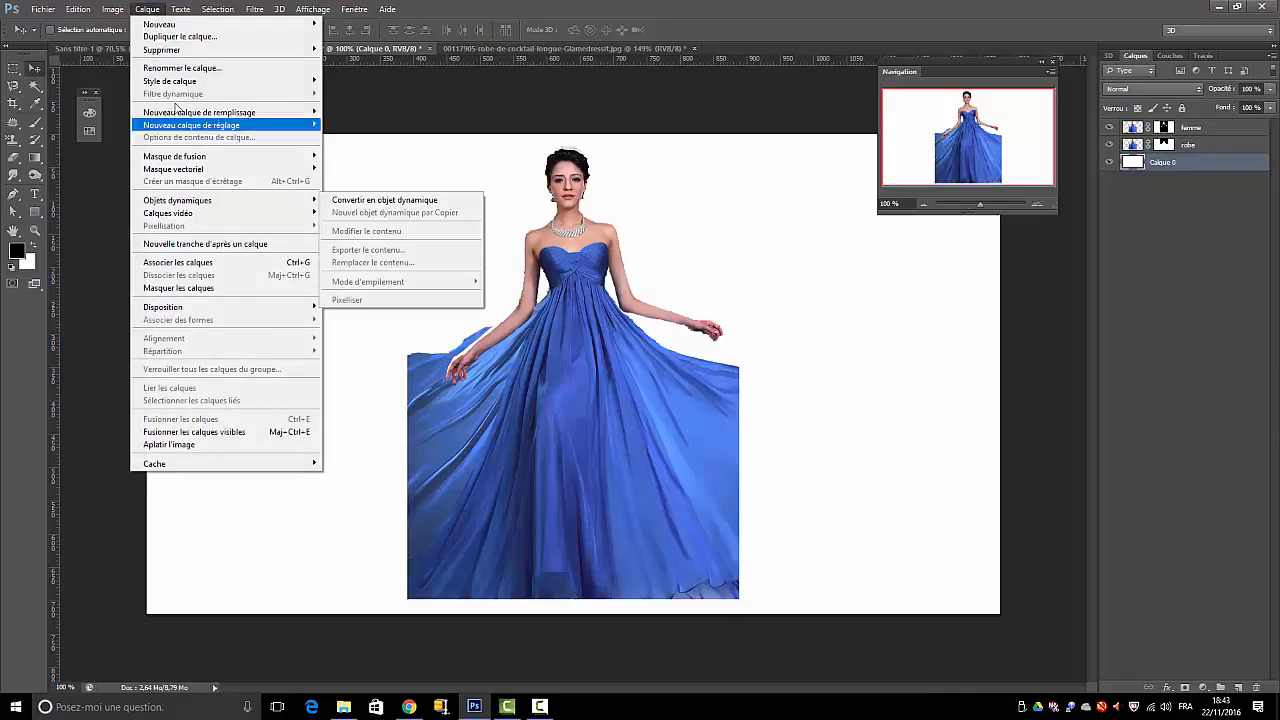
mouse_move(176, 82)
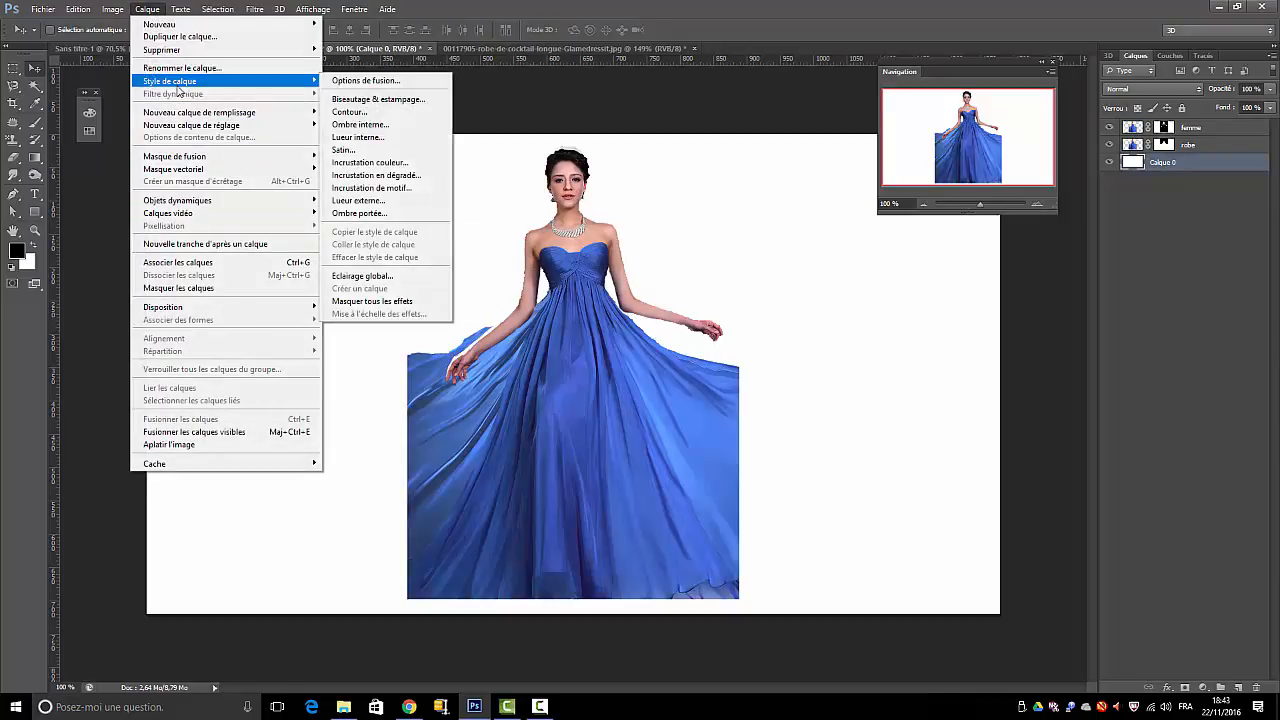
left_click(370, 187)
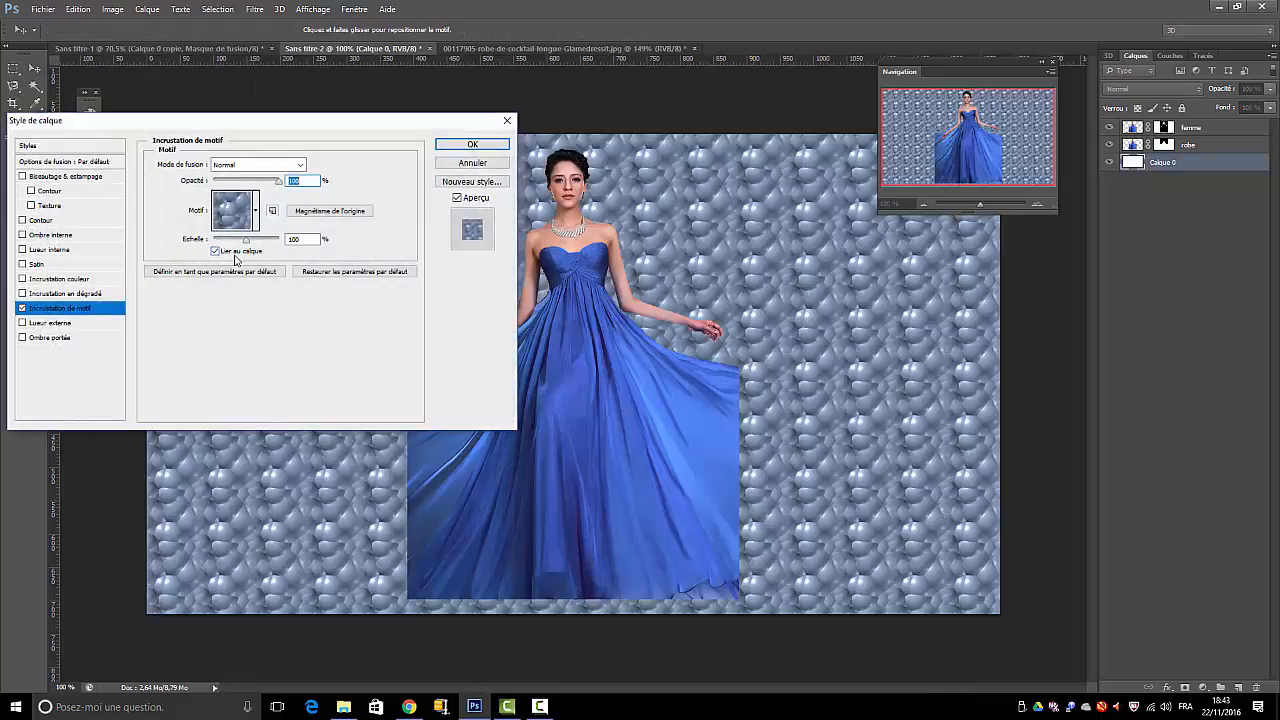
left_click(257, 212)
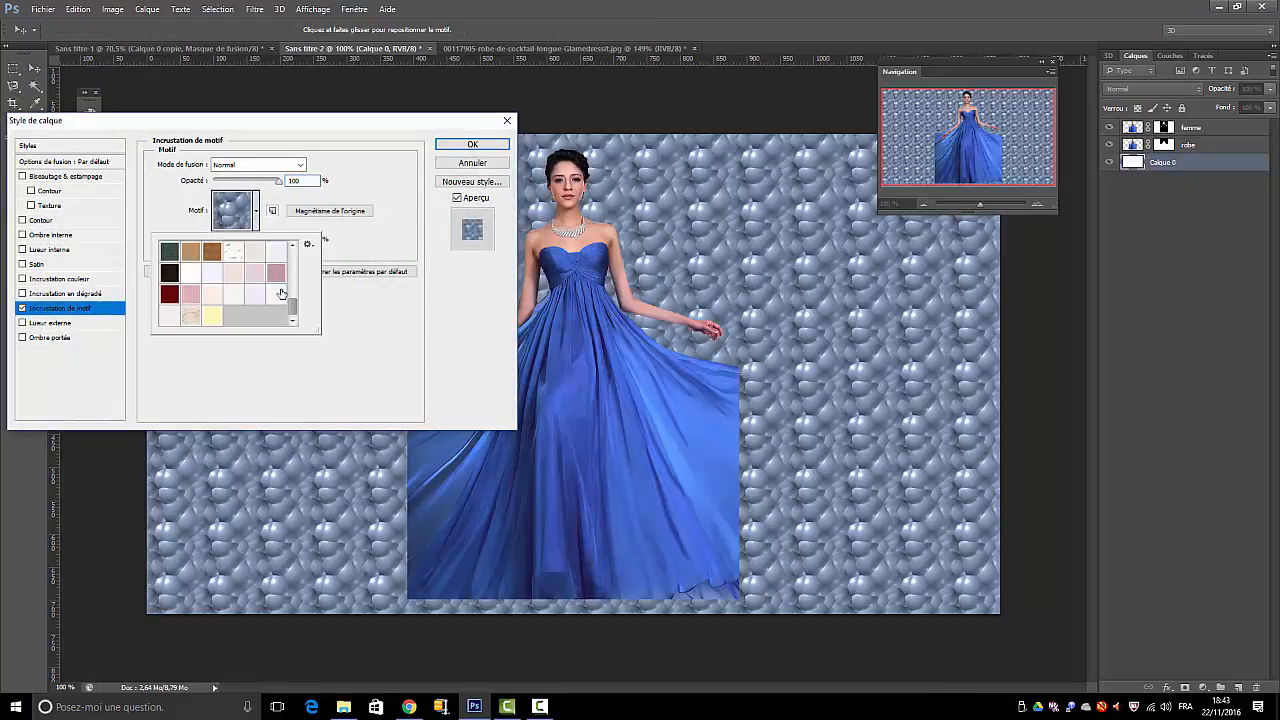
left_click(191, 295)
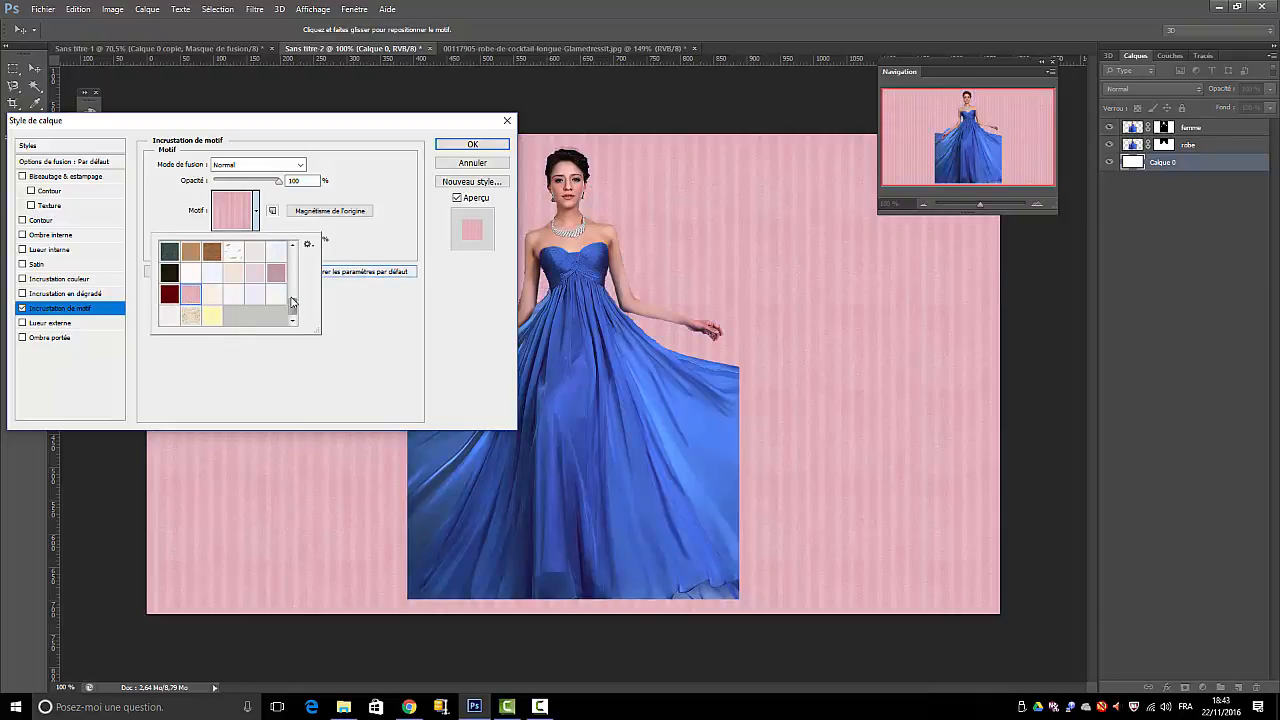
left_click(309, 245)
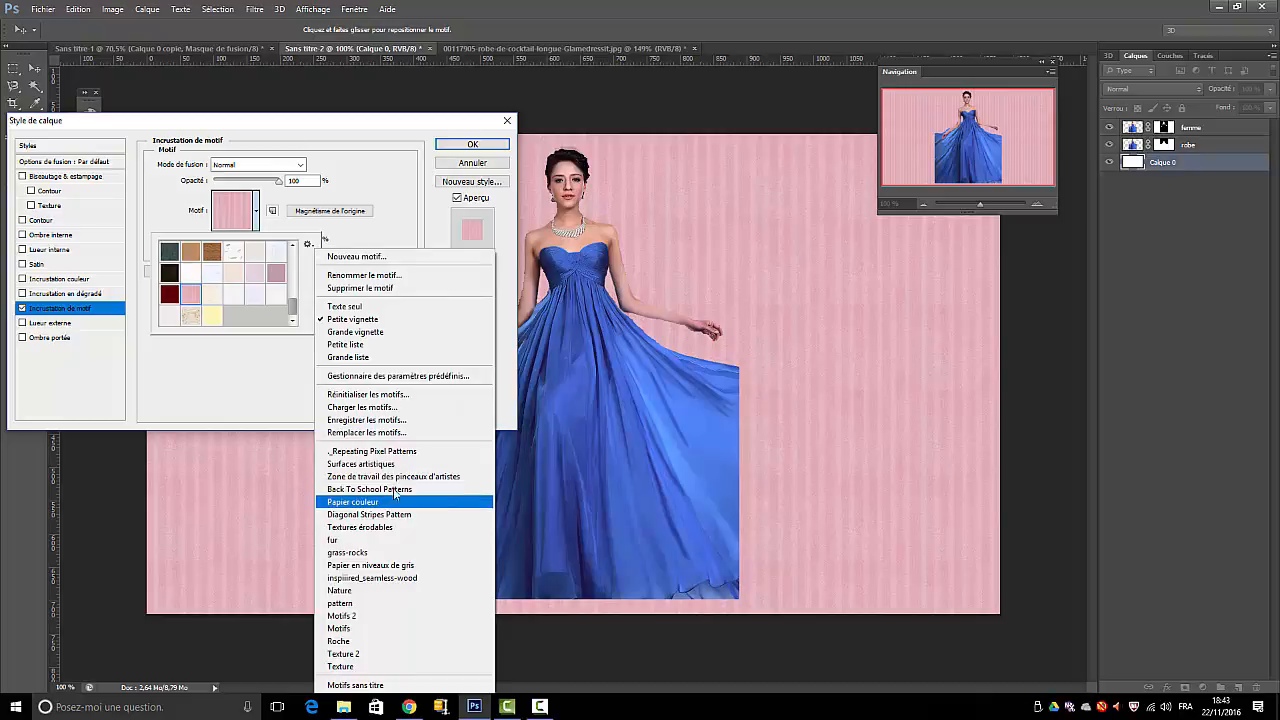
key("Escape")
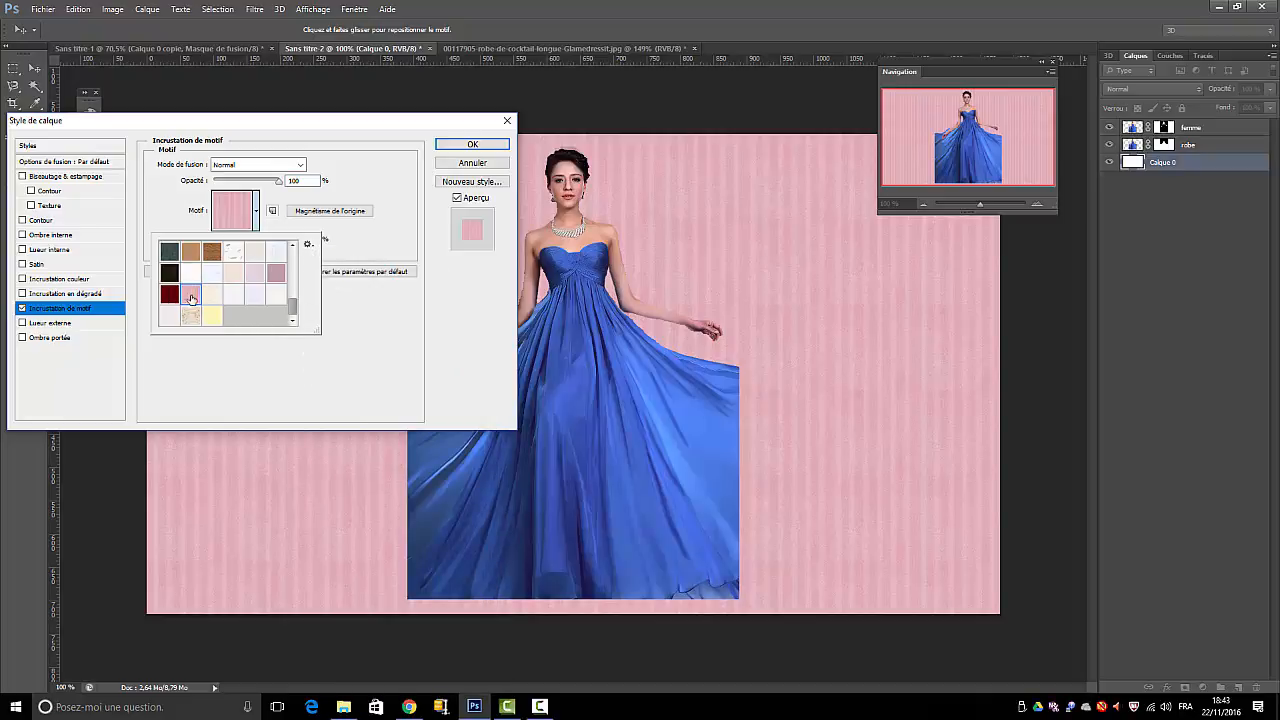
left_click(473, 146)
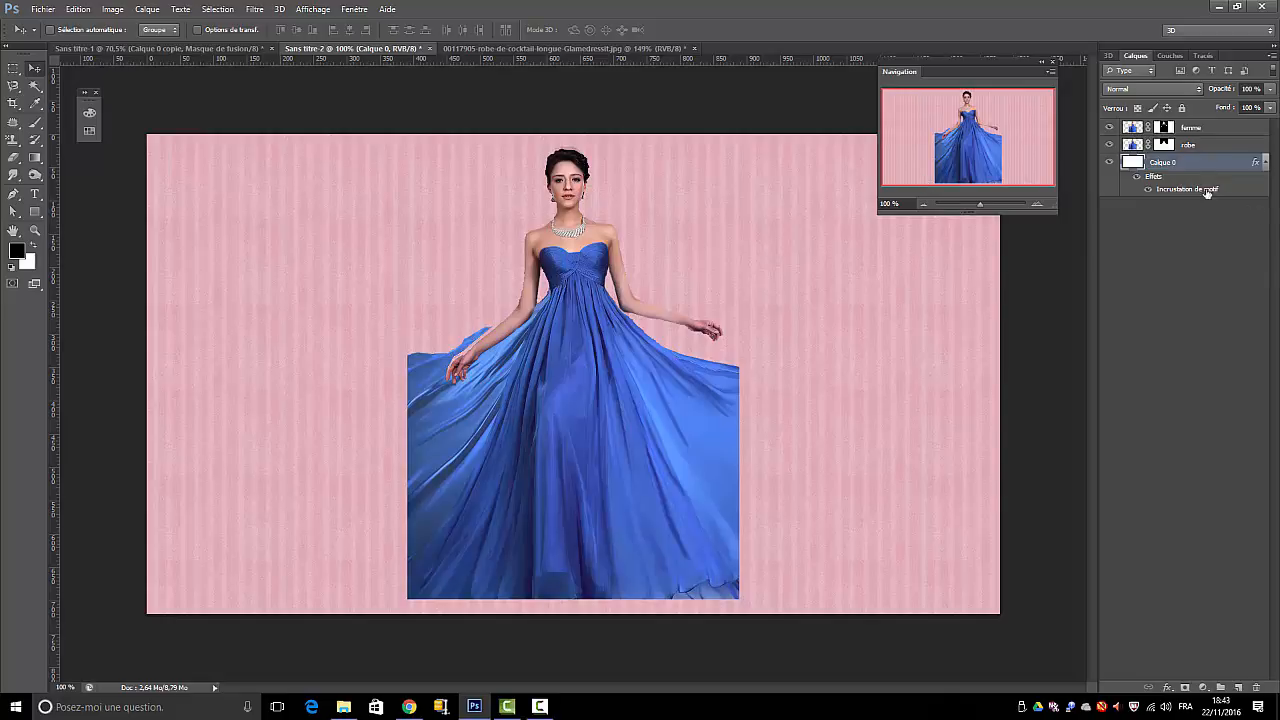
Desaturate the robe layer's image, working on the image rather than its mask
left_click(1133, 147)
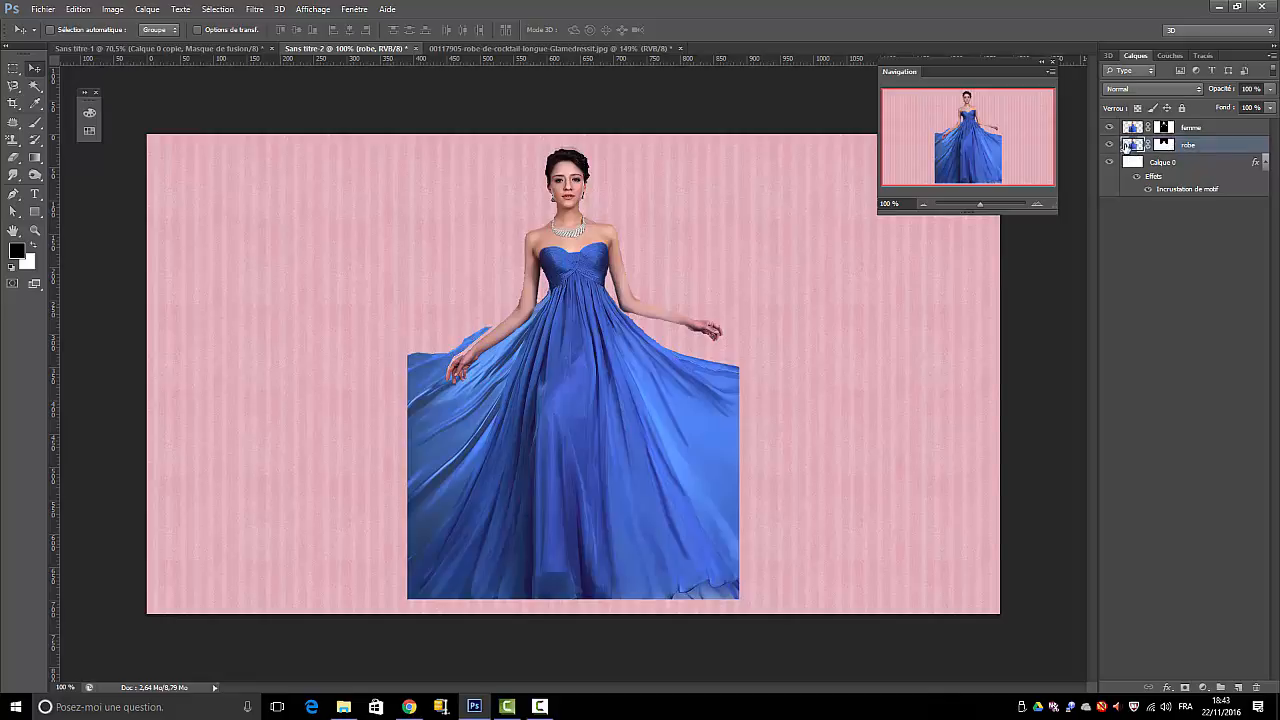
left_click(1166, 146)
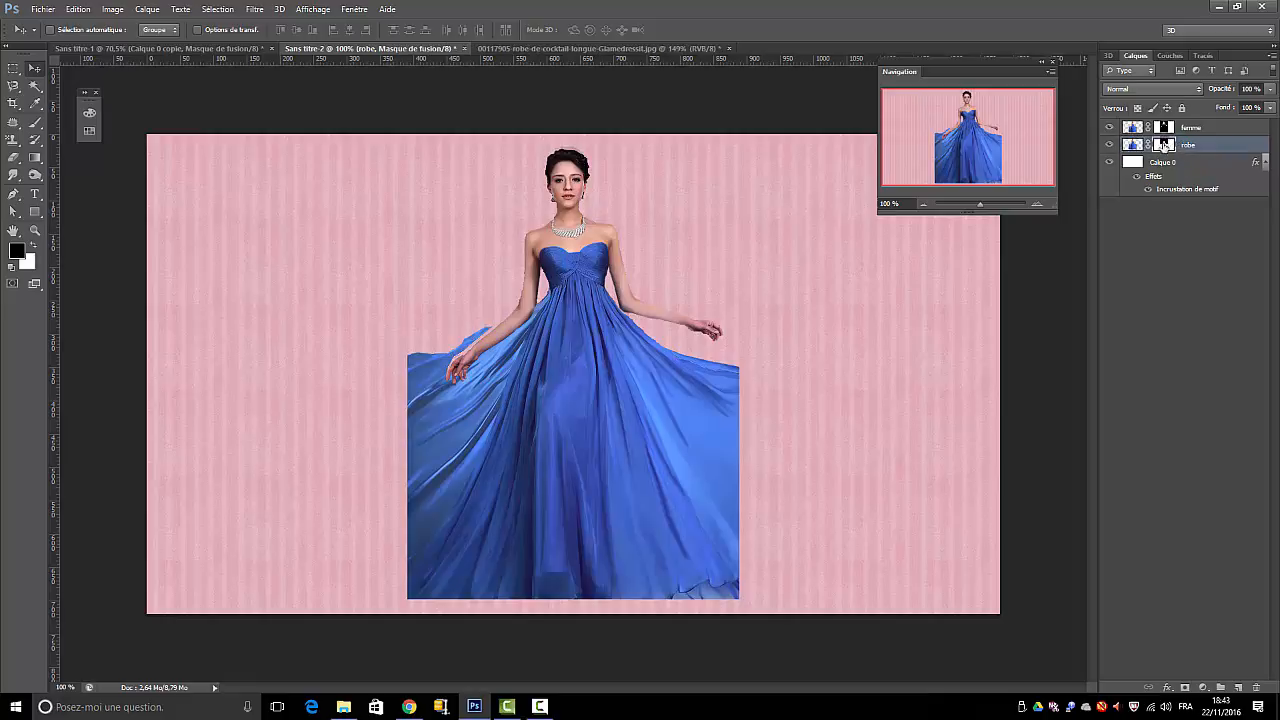
left_click(1132, 146)
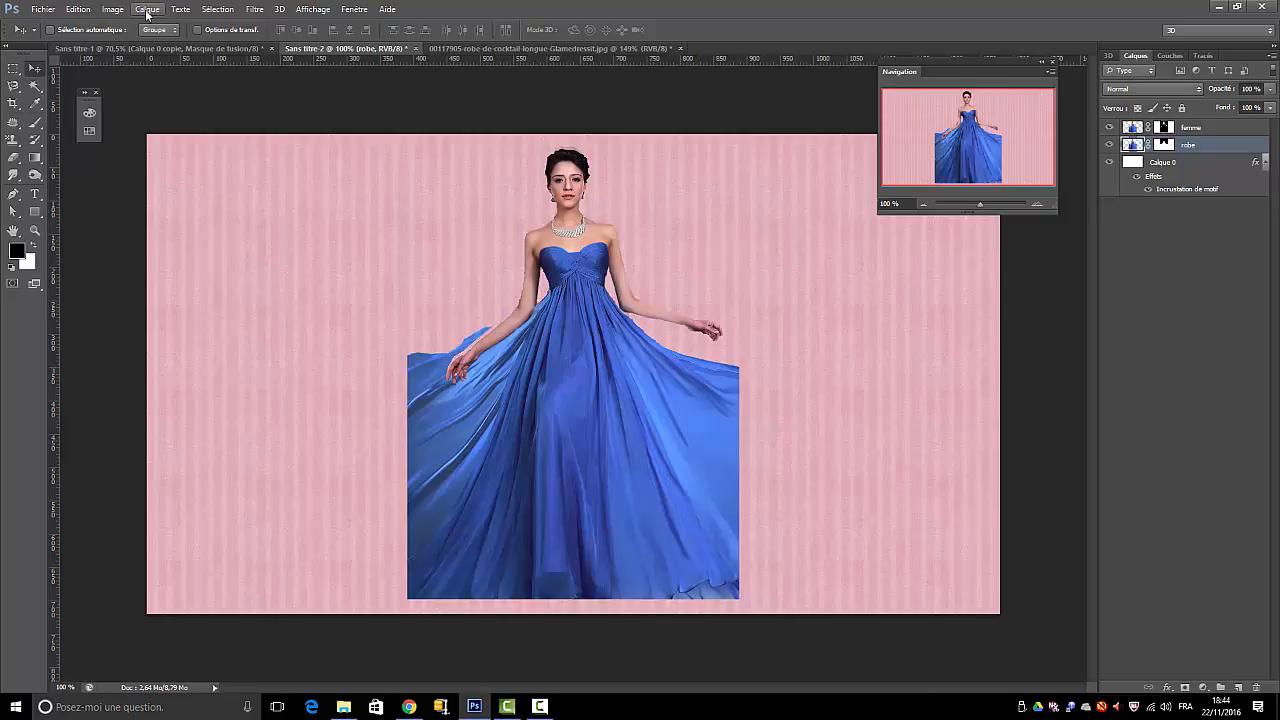
left_click(112, 9)
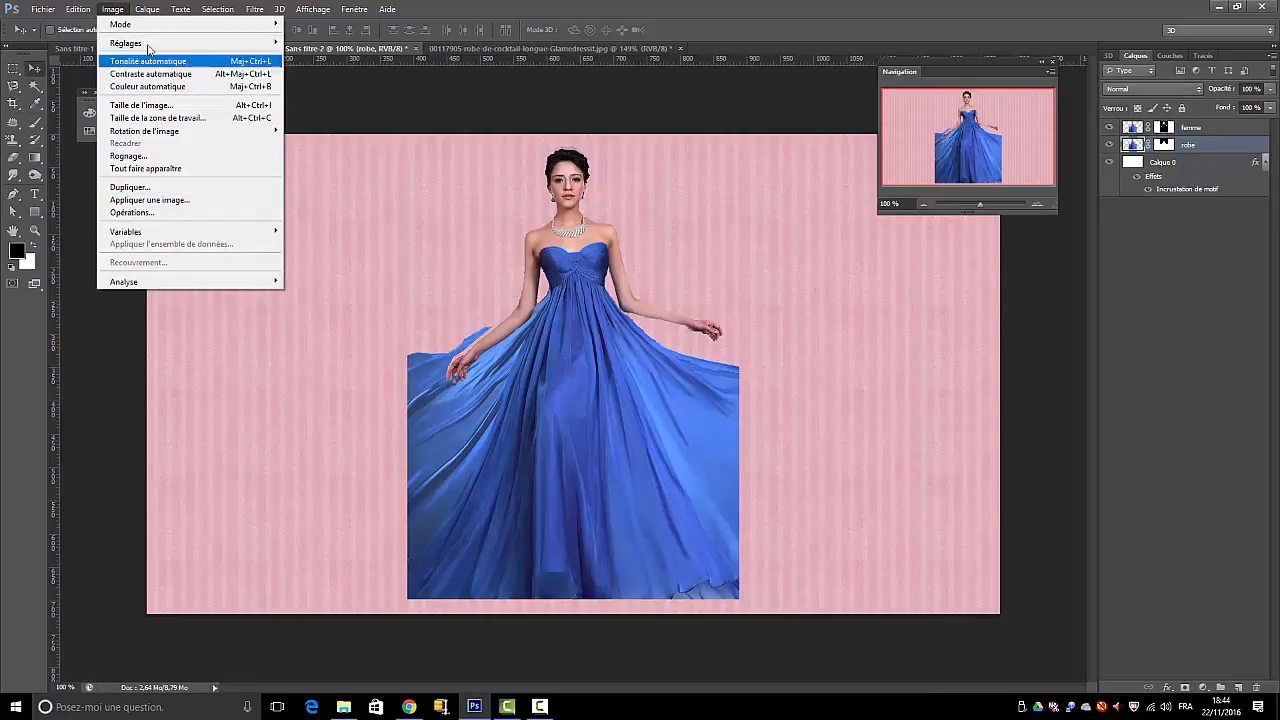
mouse_move(152, 45)
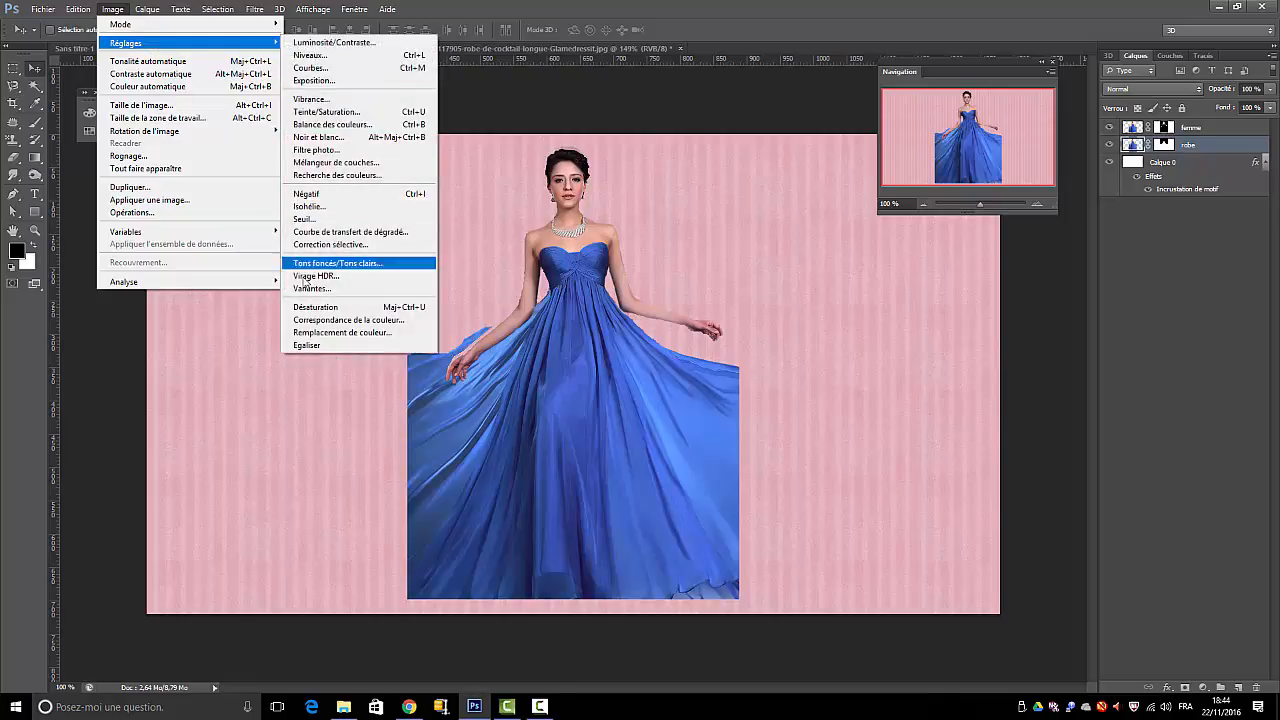
left_click(307, 308)
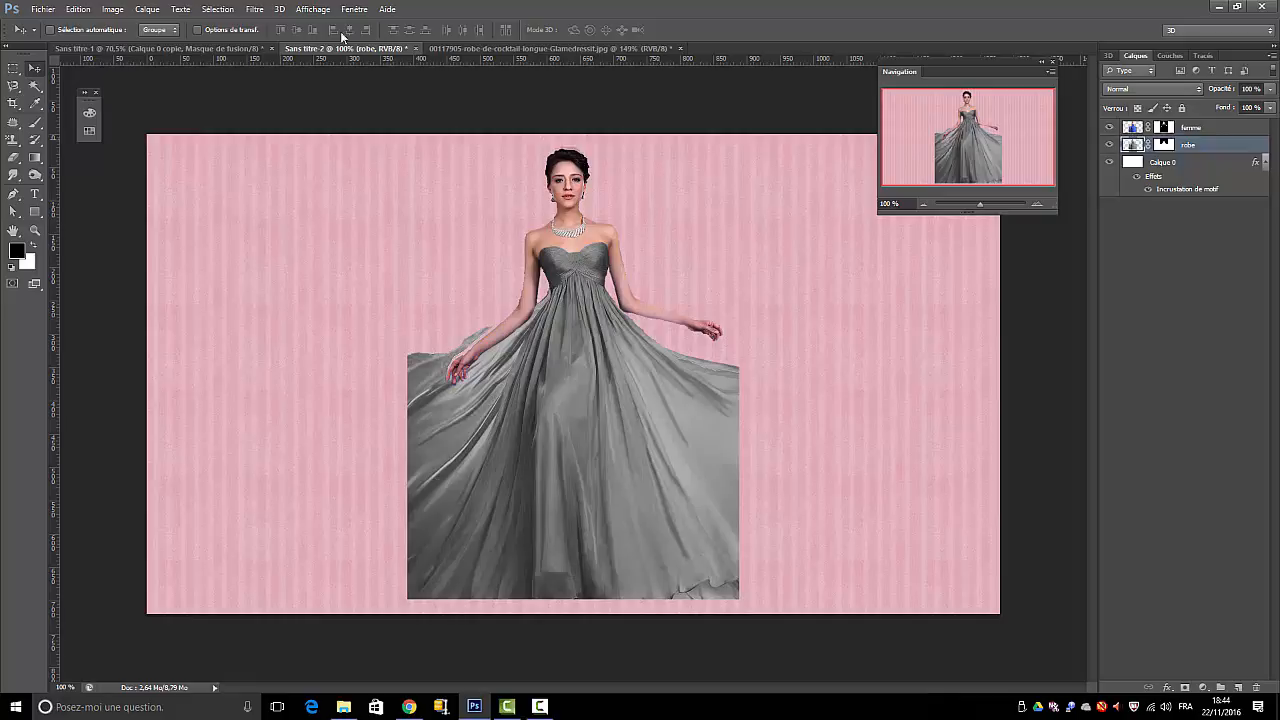
Invert the robe layer's grey image with Négatif and set the layer's blend mode to Lumière tamisée
left_click(150, 10)
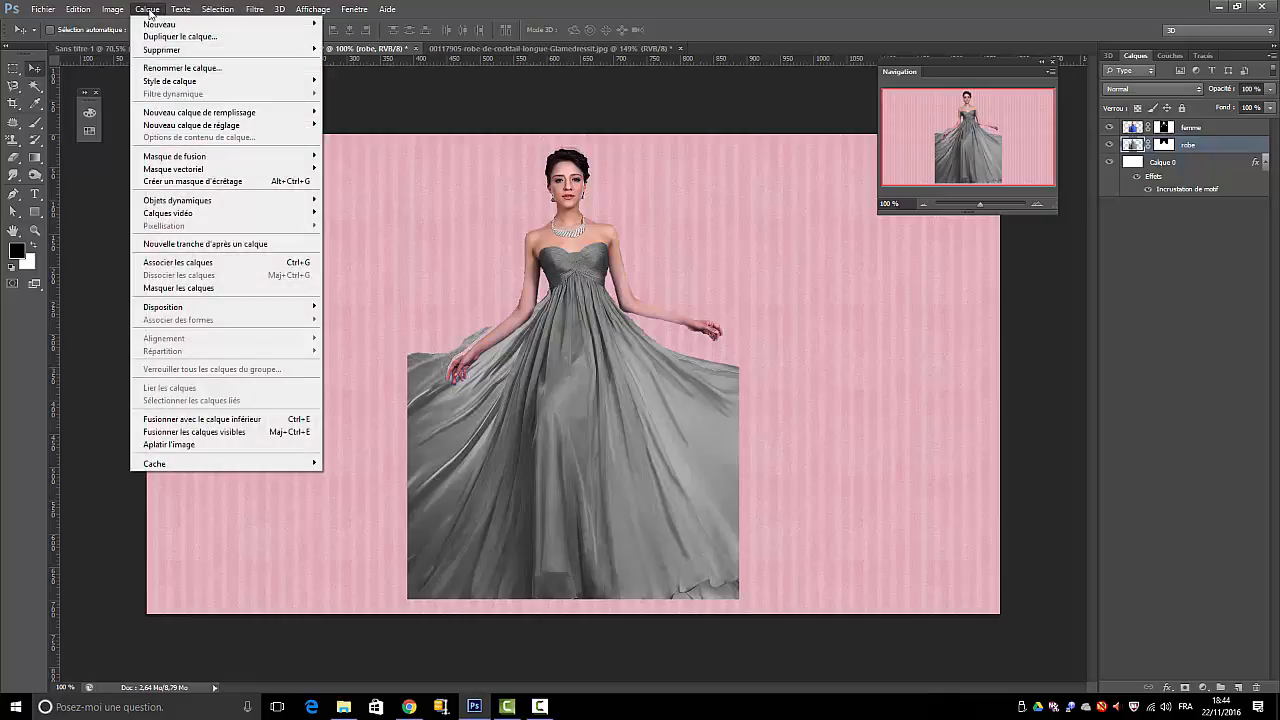
mouse_move(112, 10)
mouse_move(120, 43)
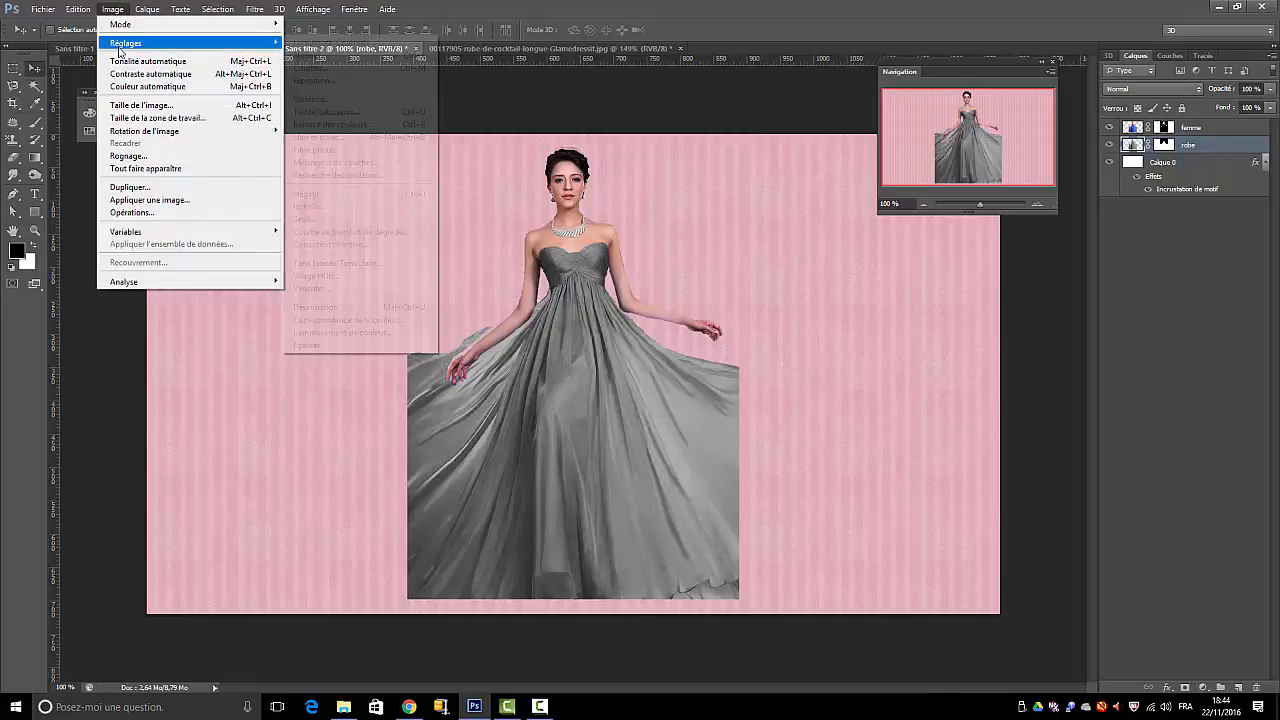
left_click(318, 197)
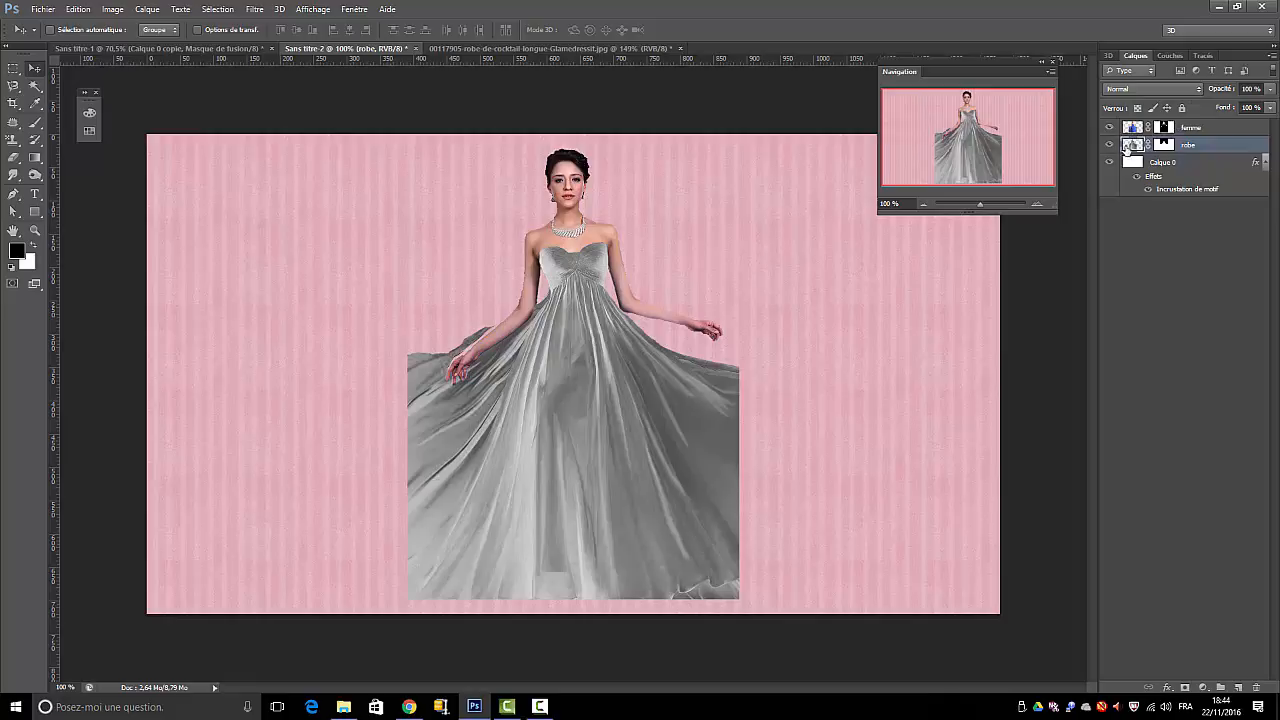
left_click(1198, 89)
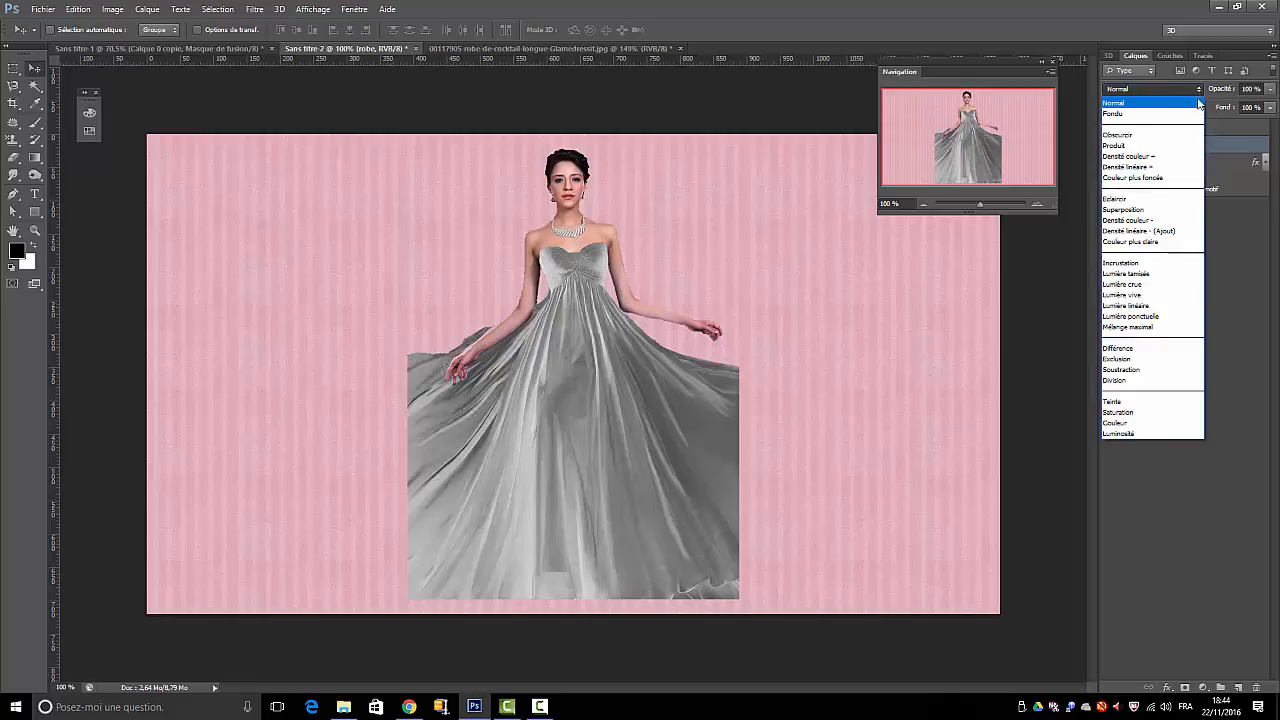
left_click(1127, 274)
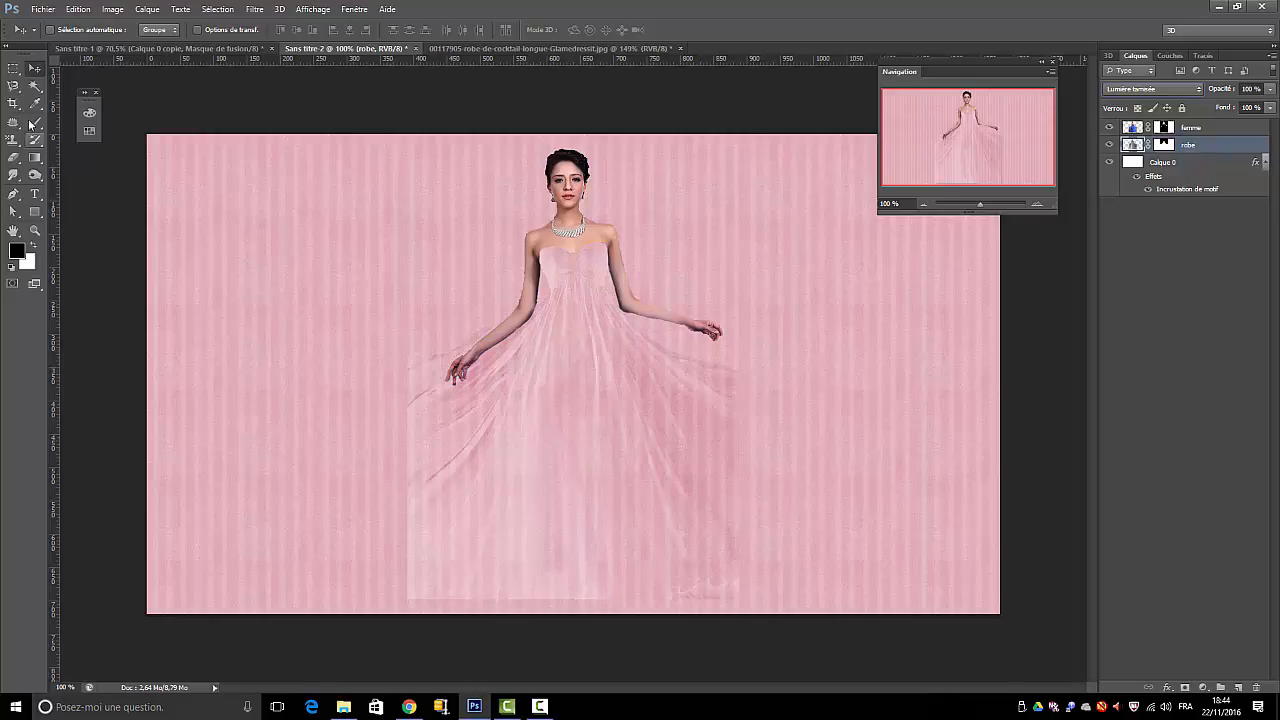
Set up the Eraser with a soft round 149 px tip, 0 % hardness and 53 % opacity
left_click(15, 158)
left_click(18, 164)
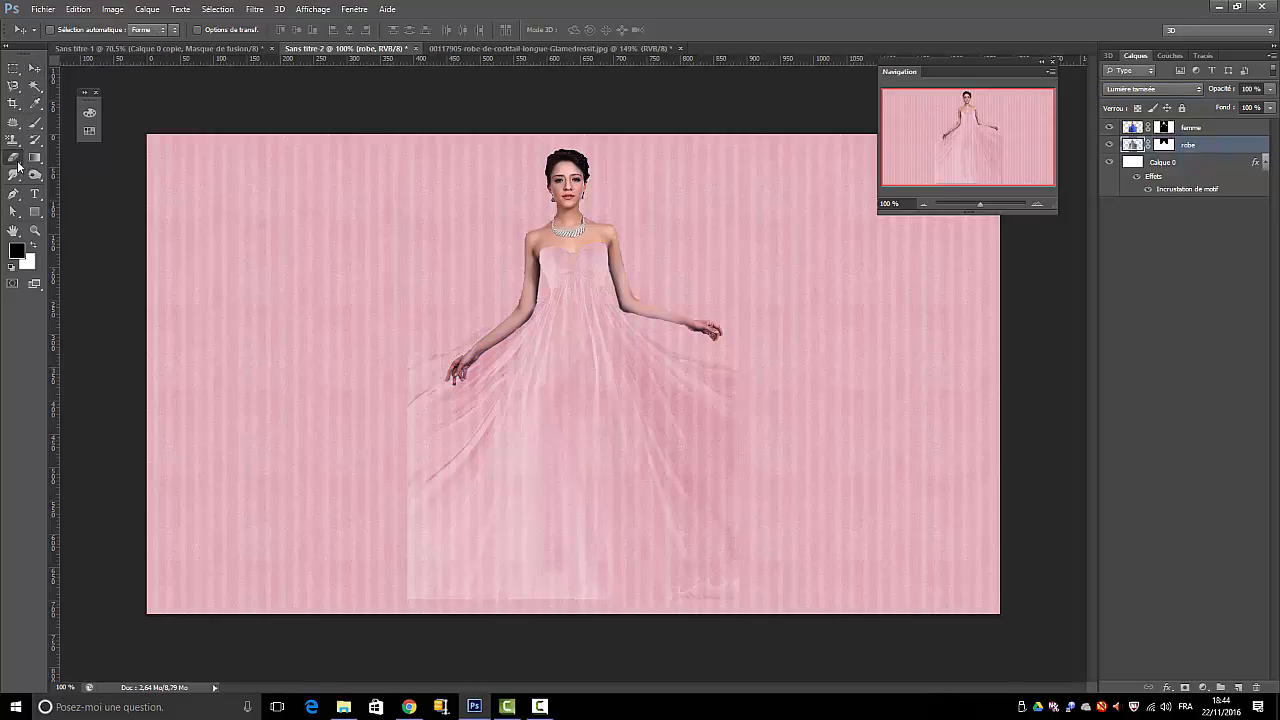
left_click(77, 157)
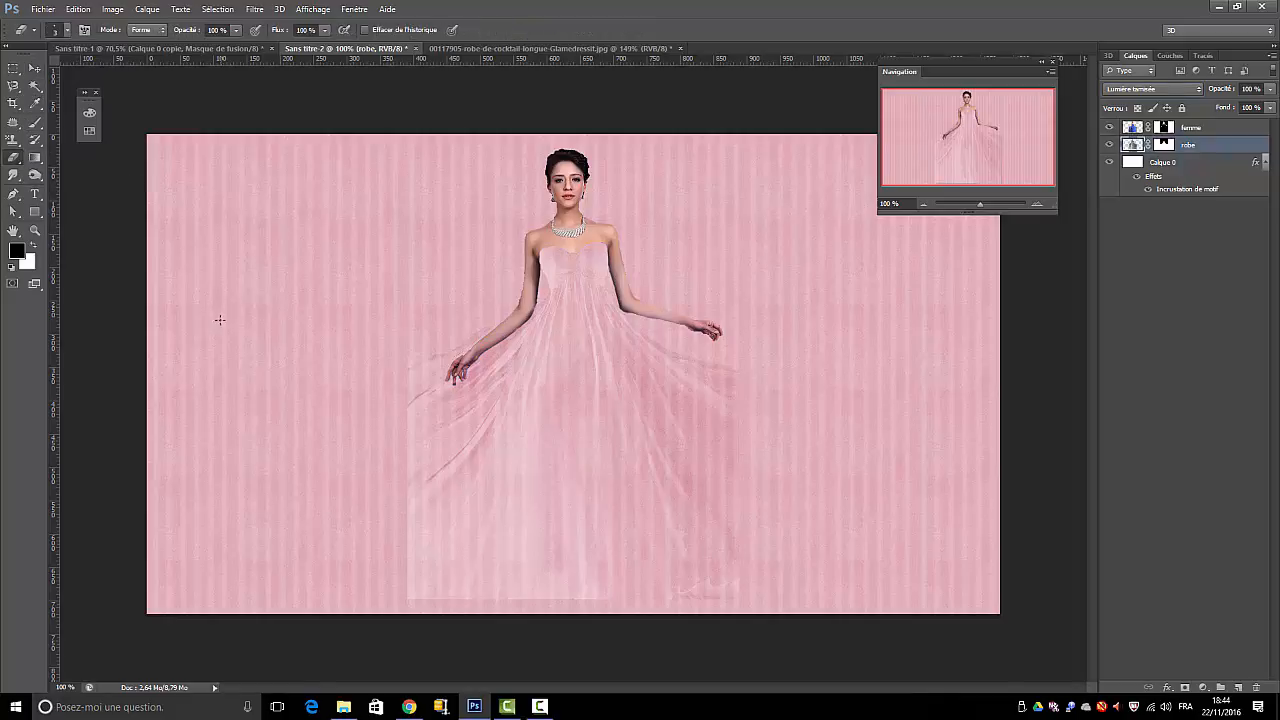
left_click(237, 30)
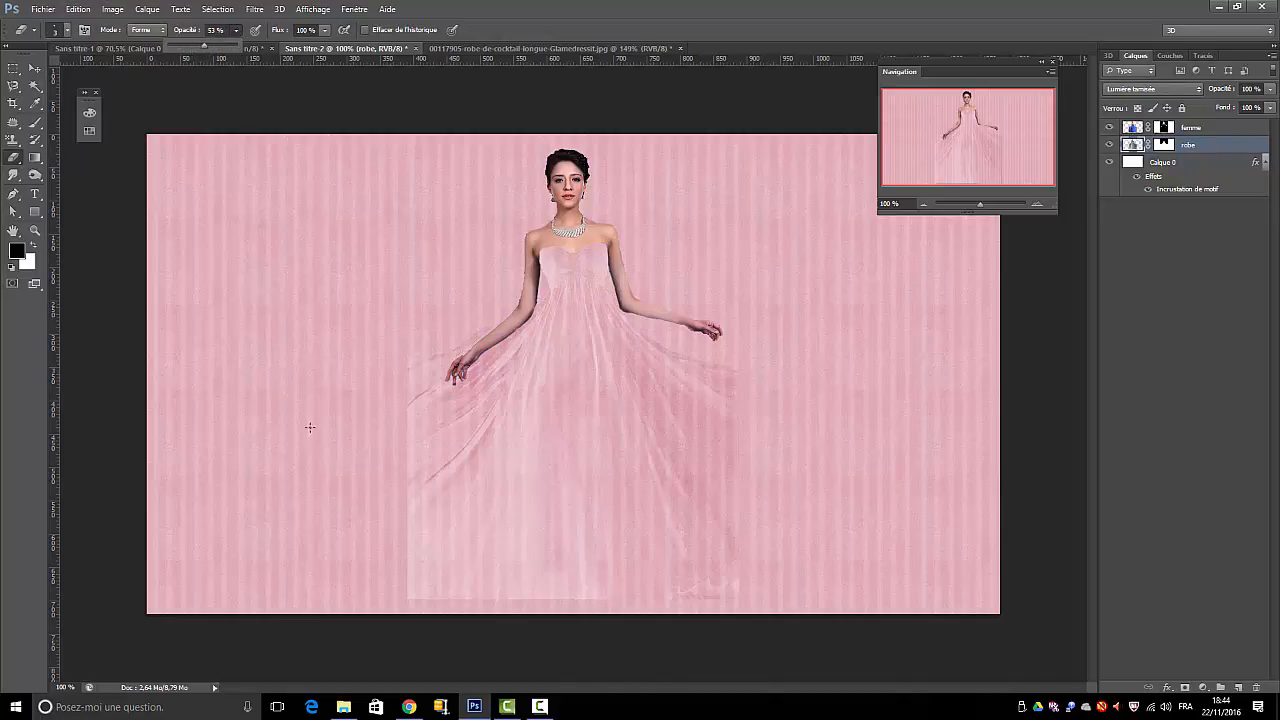
left_click(69, 31)
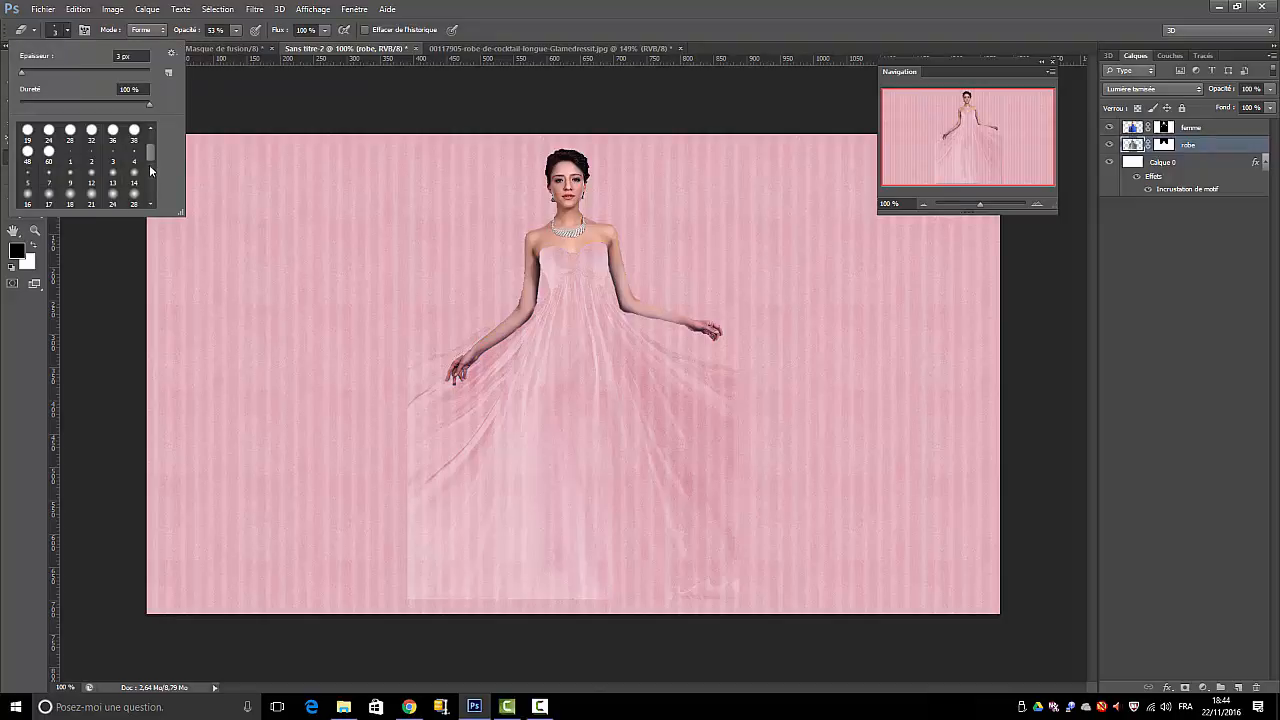
left_click(133, 198)
left_click_drag(38, 72, 65, 72)
type("149")
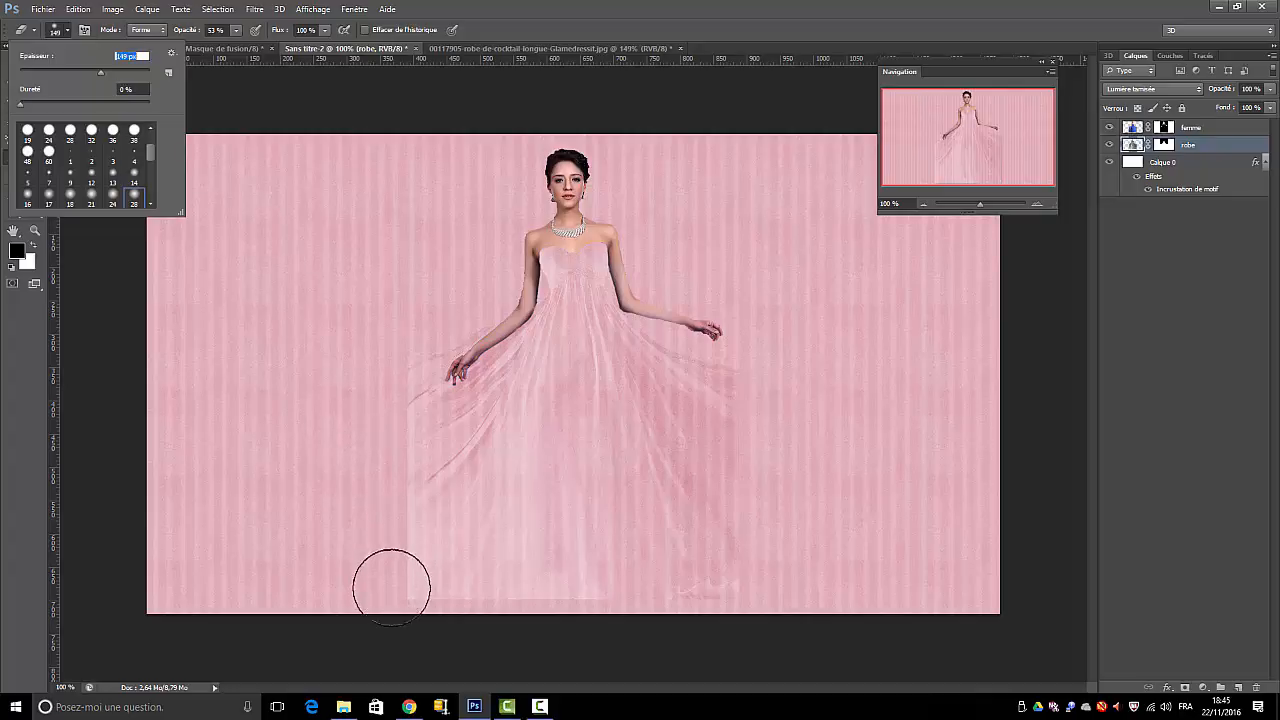
key("Return")
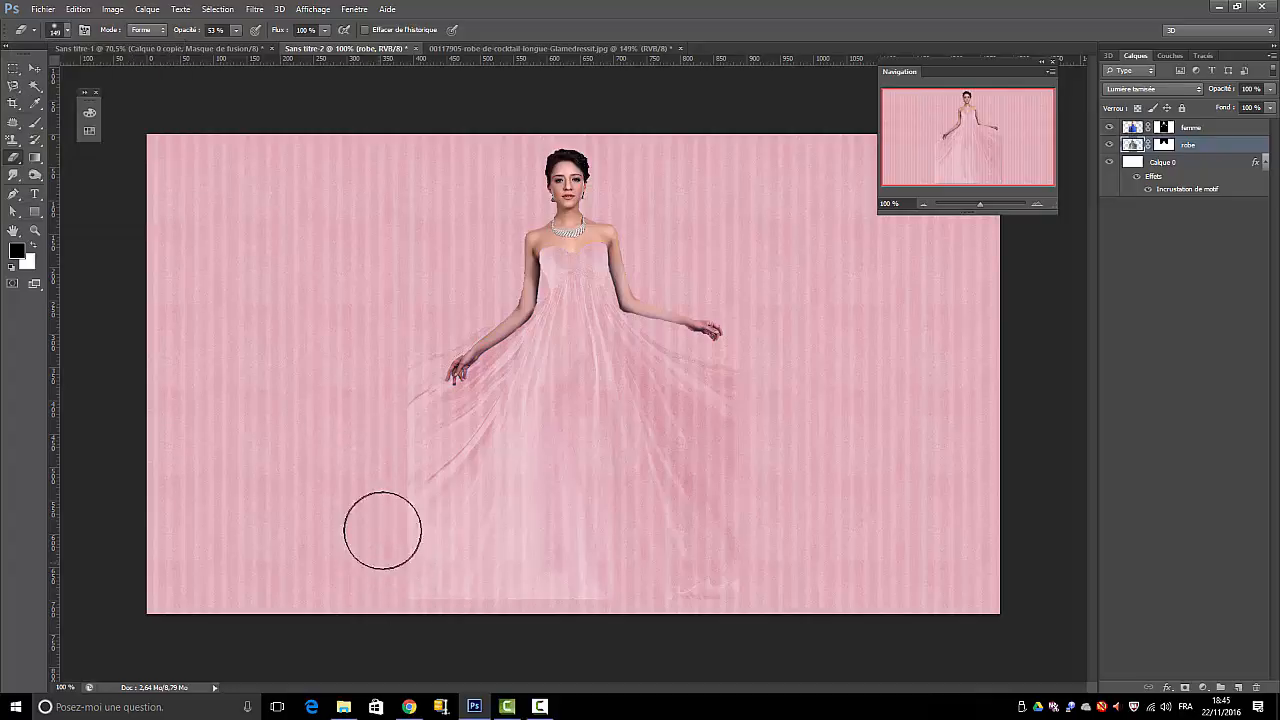
Set the Eraser opacity to 88 % and soften the dress's hard cut edges along both sides and the hem
left_click(235, 31)
left_click_drag(243, 46, 261, 46)
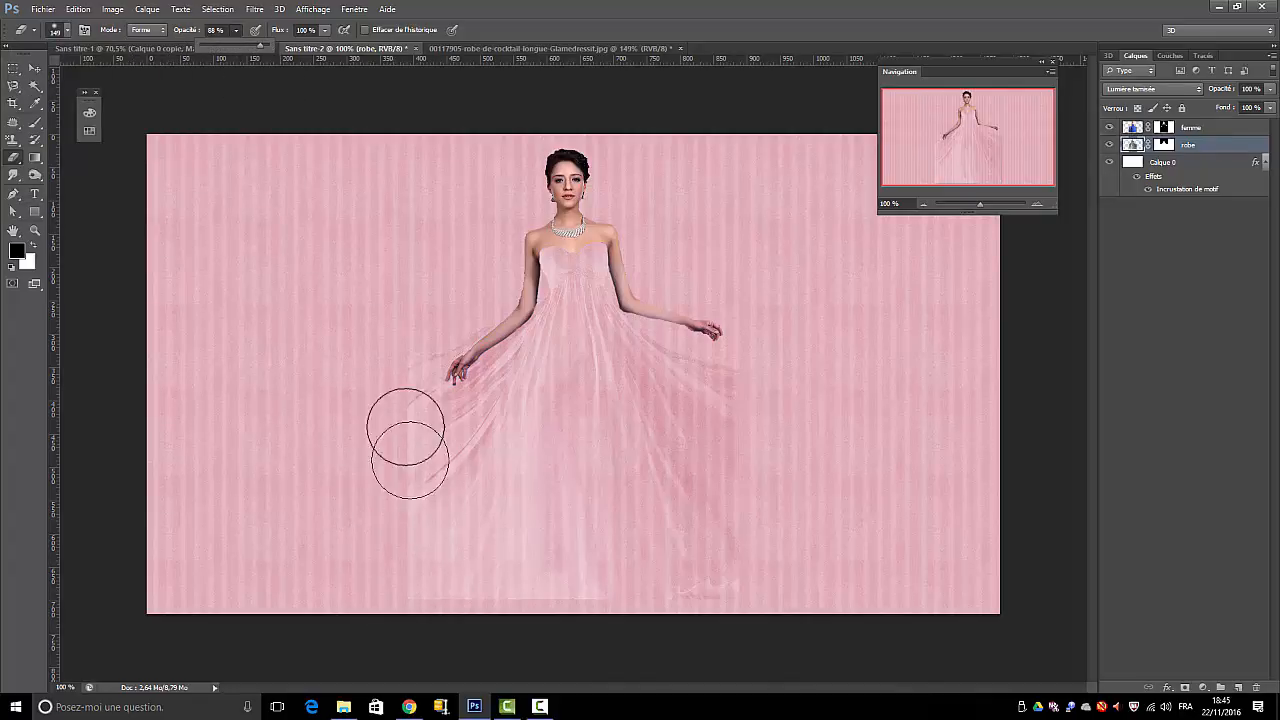
mouse_move(408, 443)
left_mouse_down()
mouse_move(413, 510)
mouse_move(402, 561)
left_mouse_up()
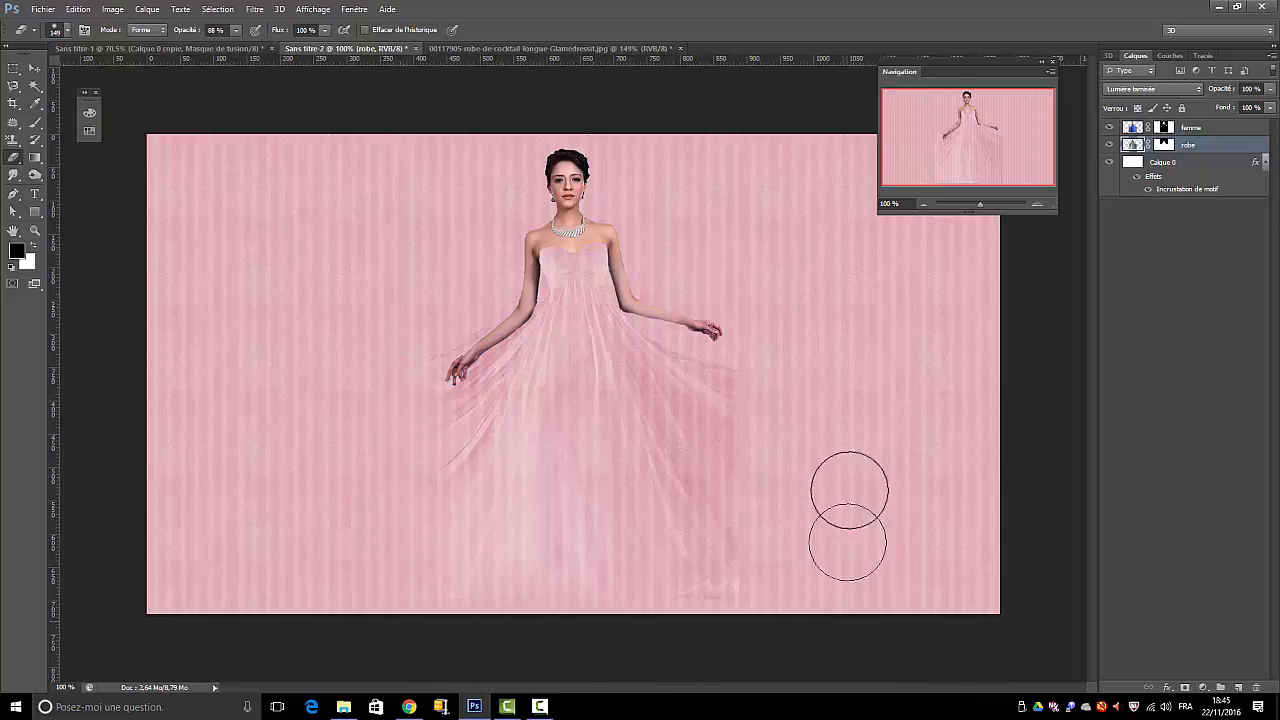
mouse_move(750, 378)
left_mouse_down()
mouse_move(718, 377)
mouse_move(787, 540)
mouse_move(763, 595)
mouse_move(735, 618)
mouse_move(680, 597)
mouse_move(647, 618)
mouse_move(557, 612)
left_mouse_up()
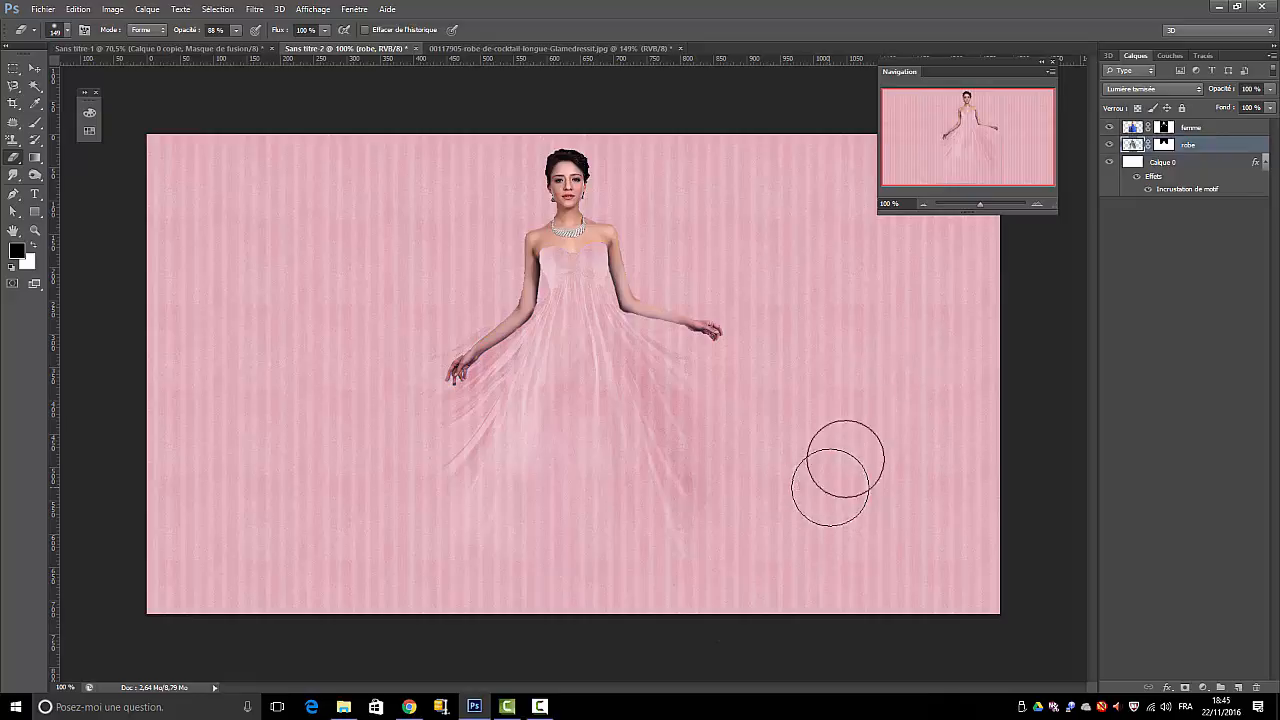
Adjust the robe layer with Luminosité/Contraste, lowering the brightness slightly and raising the contrast
left_click(110, 9)
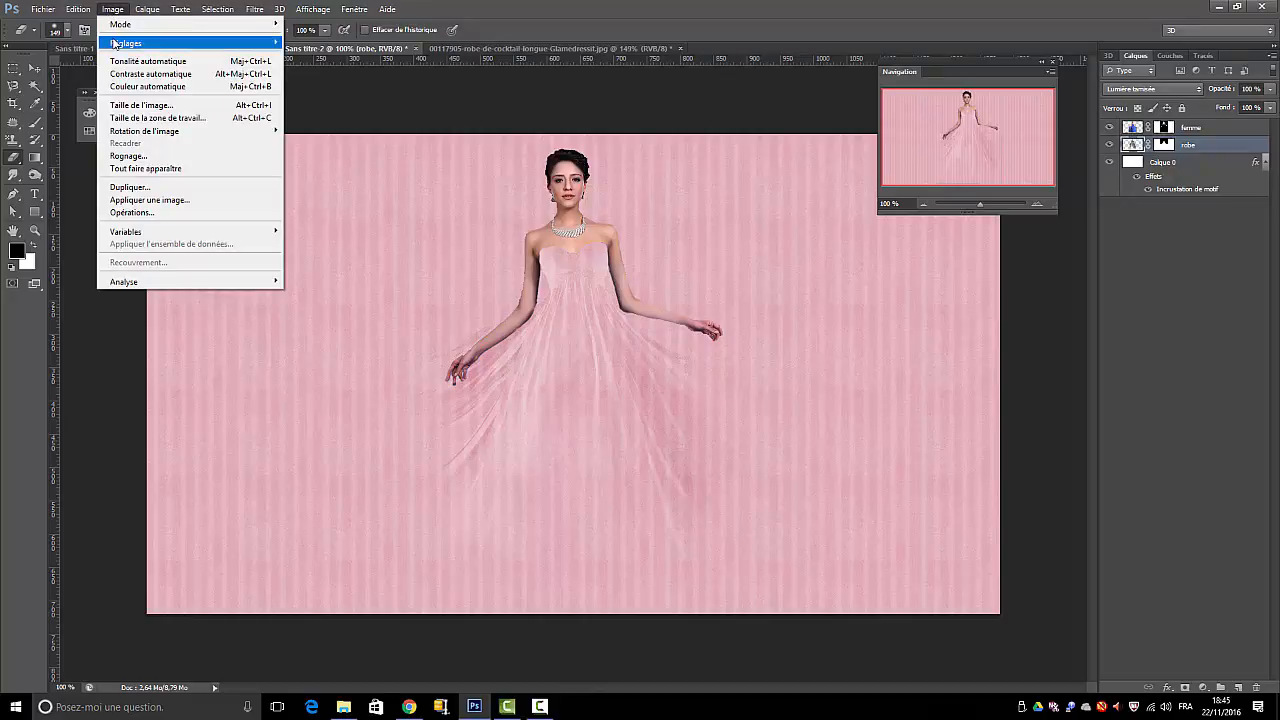
mouse_move(125, 43)
left_click(330, 42)
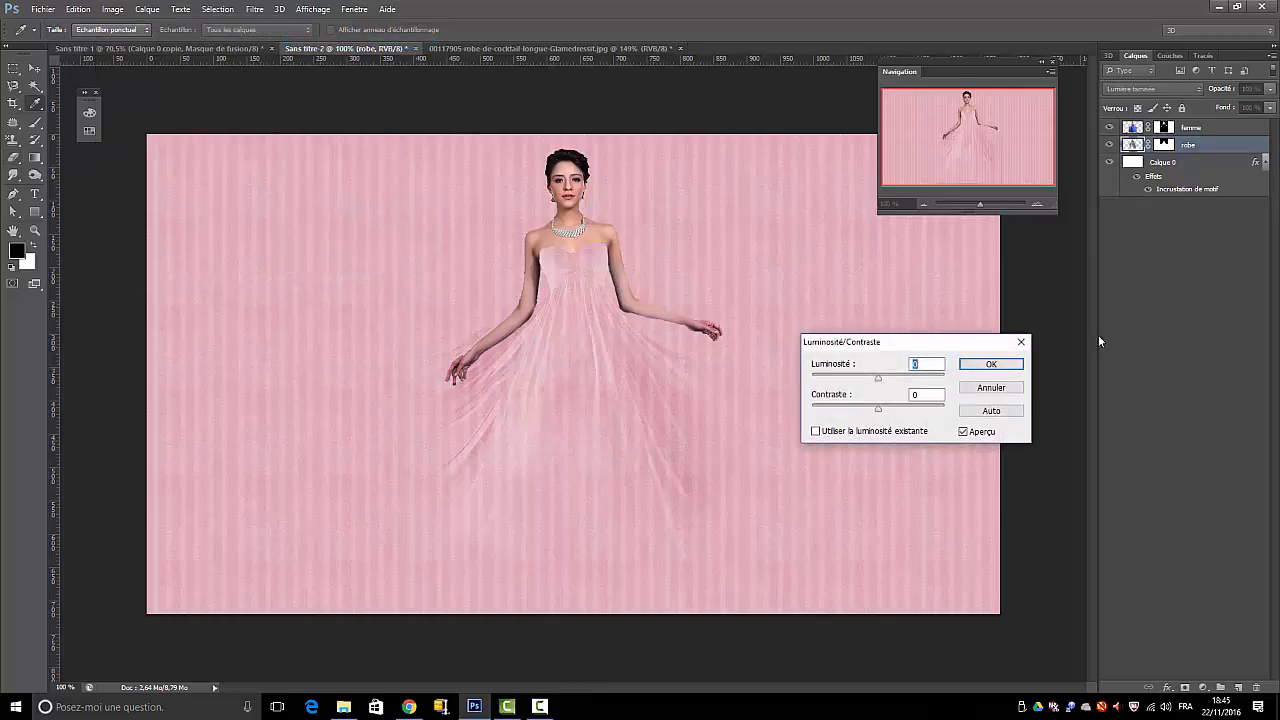
left_click_drag(877, 381, 874, 385)
left_click_drag(879, 410, 904, 413)
left_click(993, 366)
key("e")
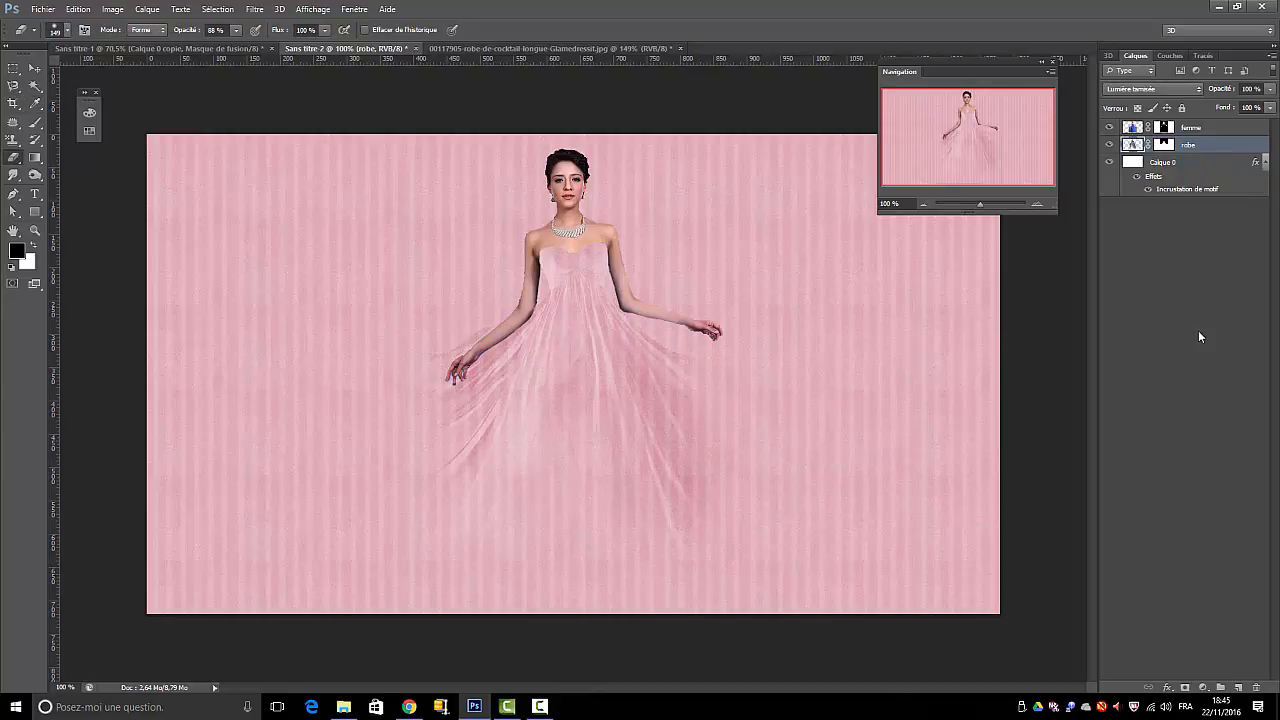
Move the femme layer's woman slightly upward to expose her neckline above the dress bodice
left_click(1192, 130)
left_click(34, 68)
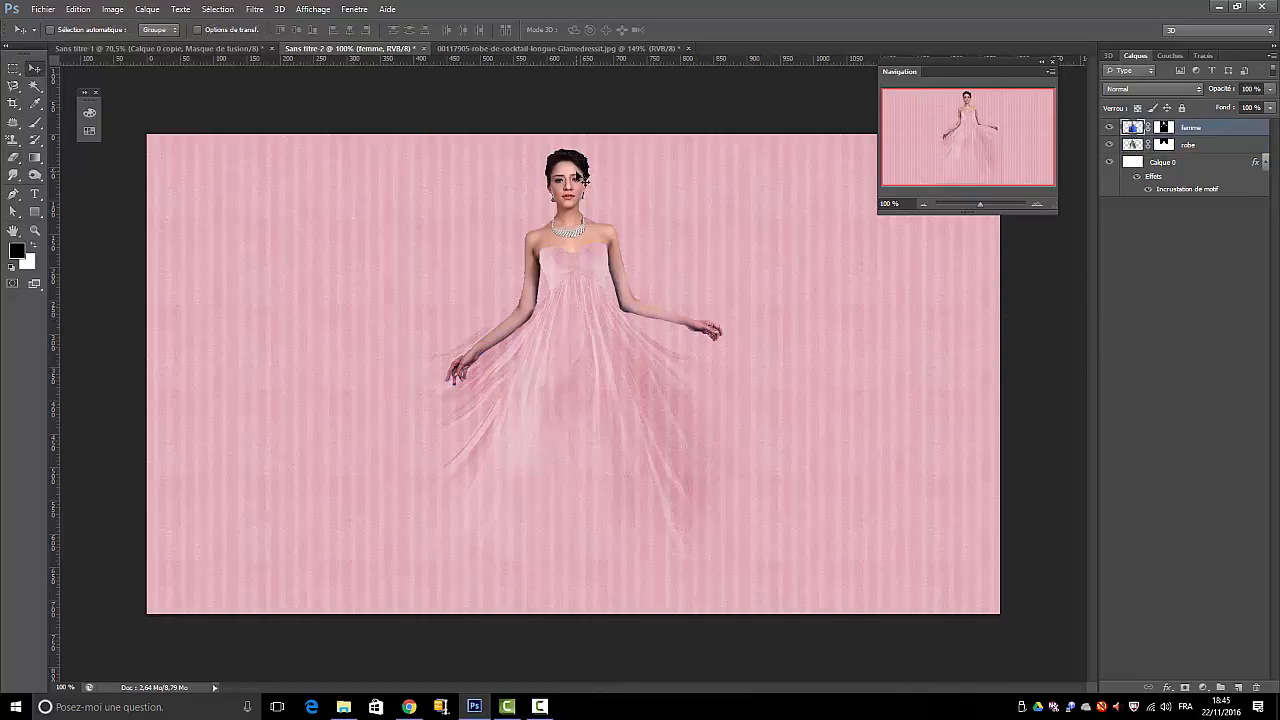
left_click_drag(578, 177, 568, 143)
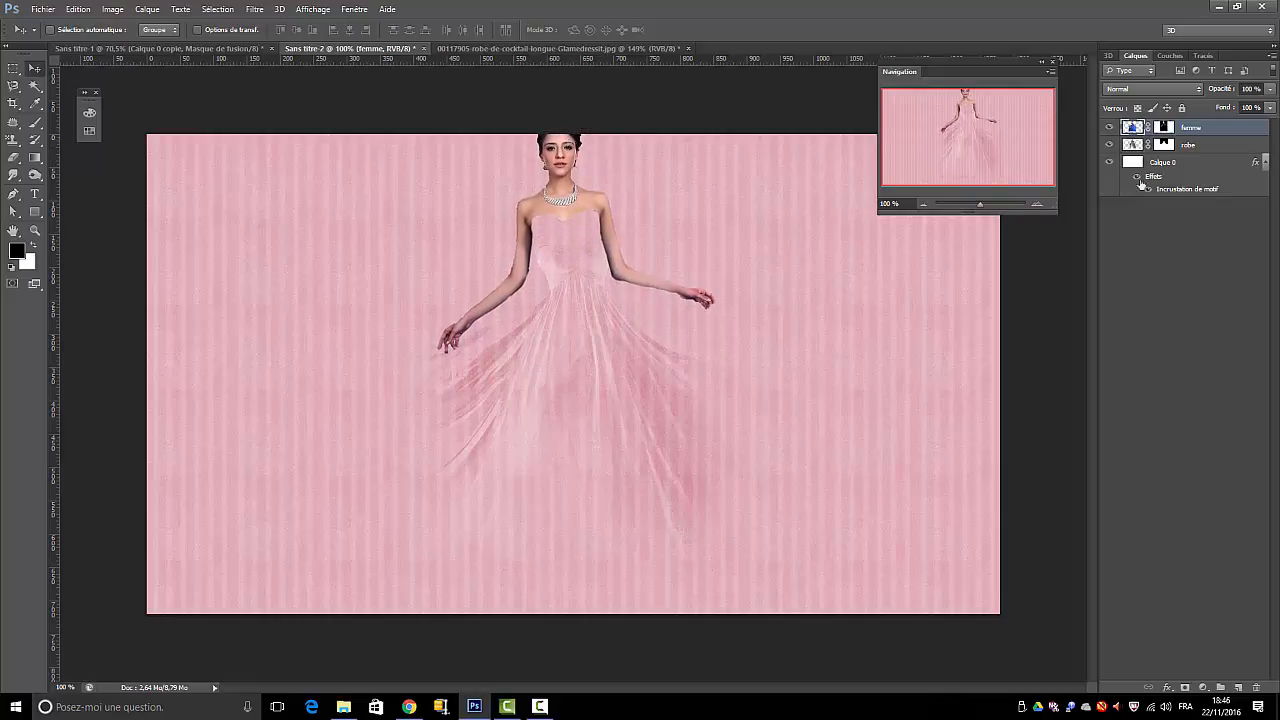
Paint black on the femme layer's mask along the neckline to remove the leftover blue fringe
left_click_drag(981, 204, 996, 203)
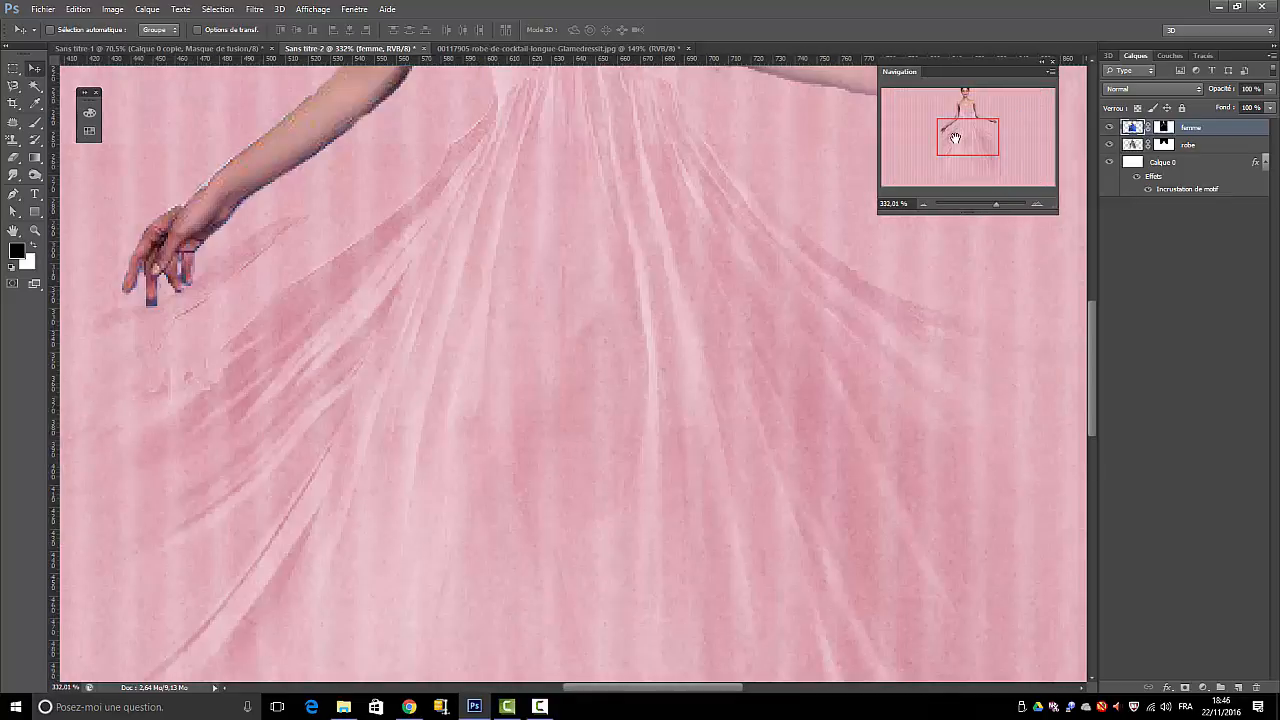
left_click_drag(955, 136, 962, 100)
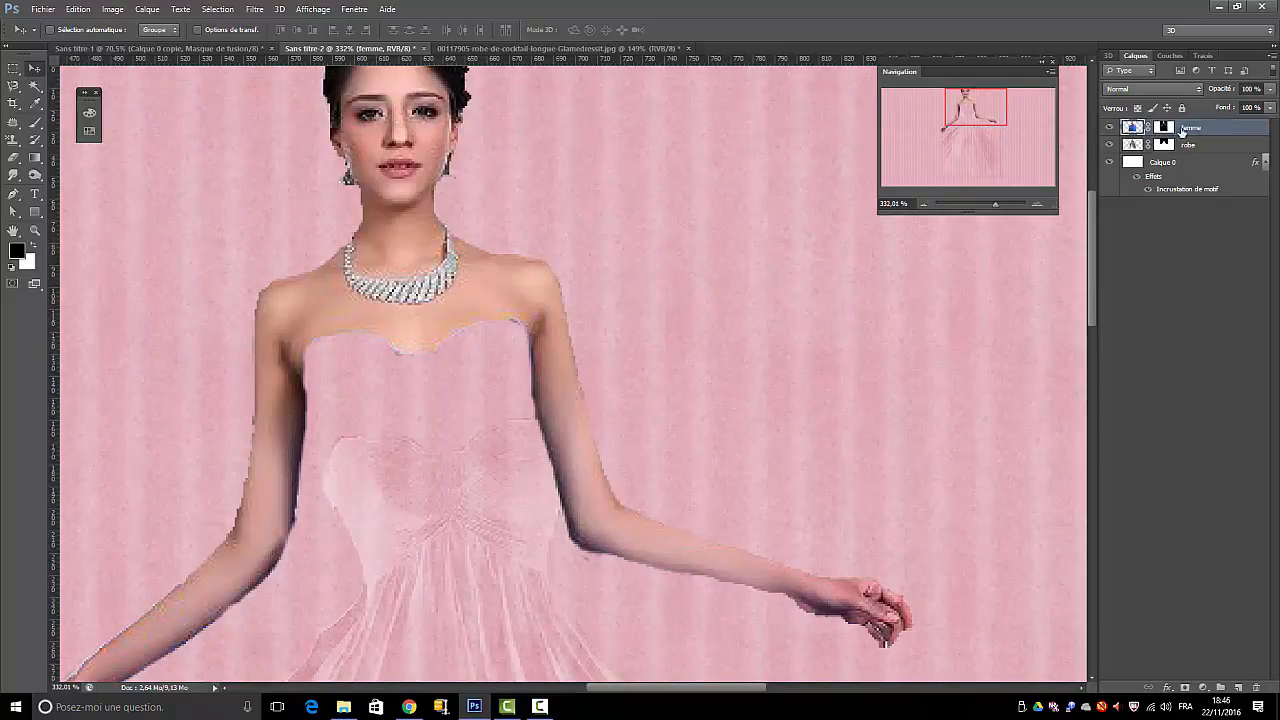
left_click(1163, 128)
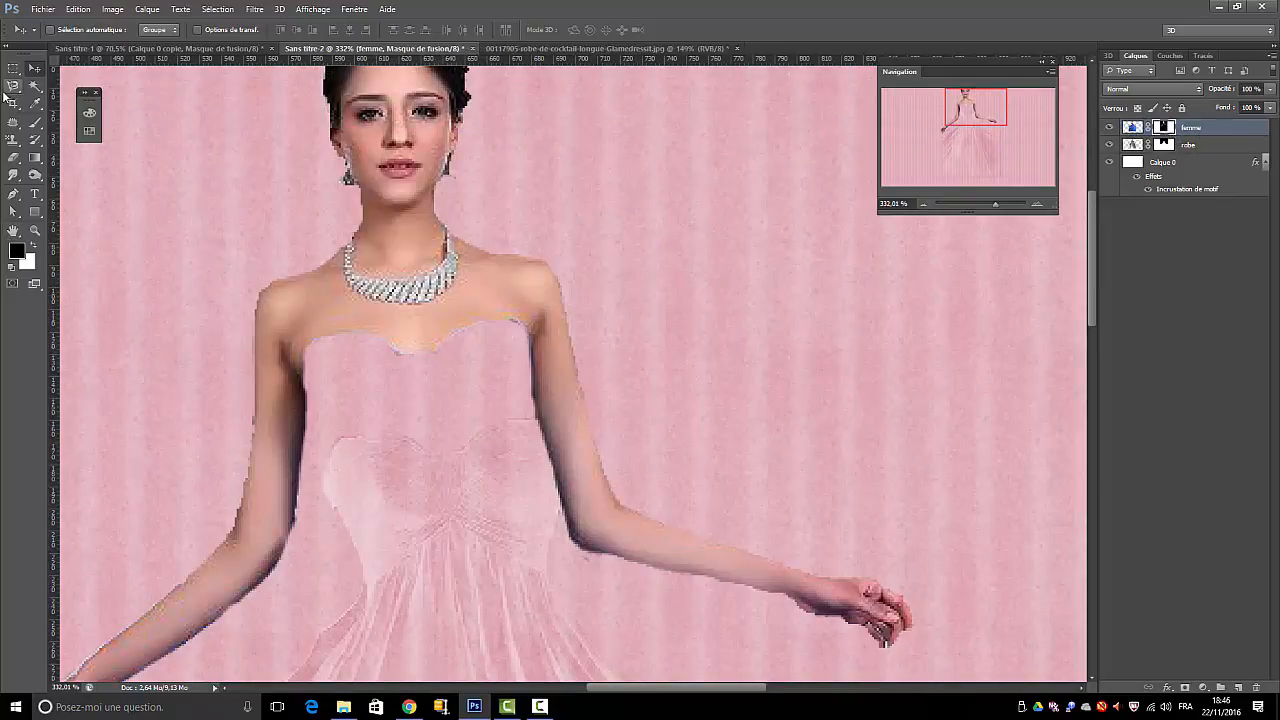
left_click(33, 124)
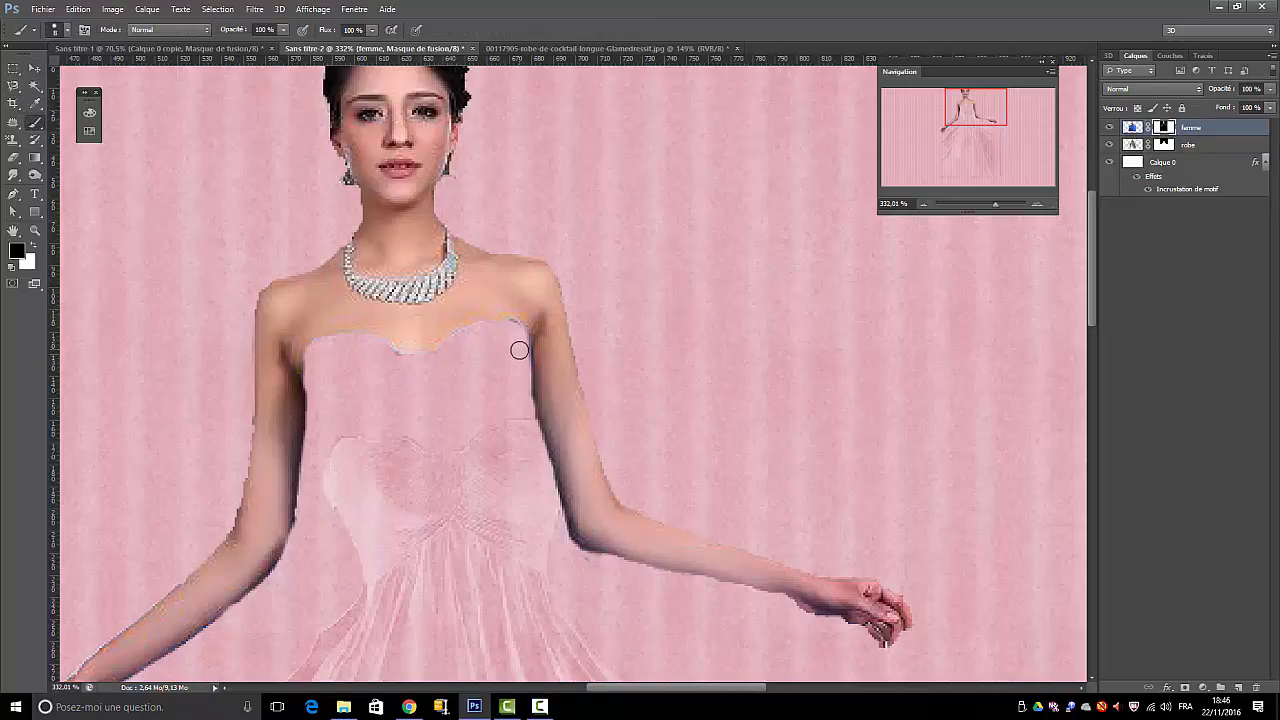
mouse_move(518, 338)
left_mouse_down()
mouse_move(494, 326)
mouse_move(408, 362)
mouse_move(354, 341)
mouse_move(322, 347)
left_mouse_up()
Move the woman back down so her neckline and arms line up with the transparent dress
left_click(34, 68)
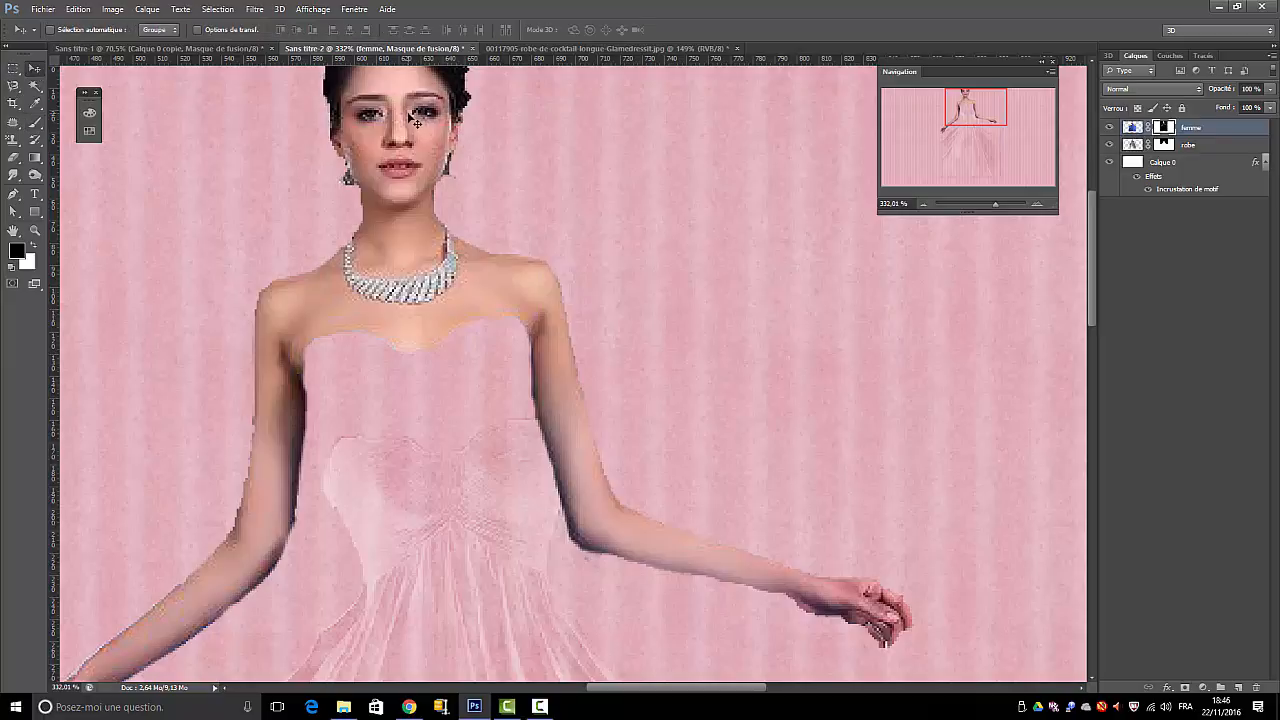
left_click_drag(416, 121, 433, 222)
mouse_move(996, 209)
left_mouse_down()
mouse_move(965, 208)
mouse_move(984, 209)
left_mouse_up()
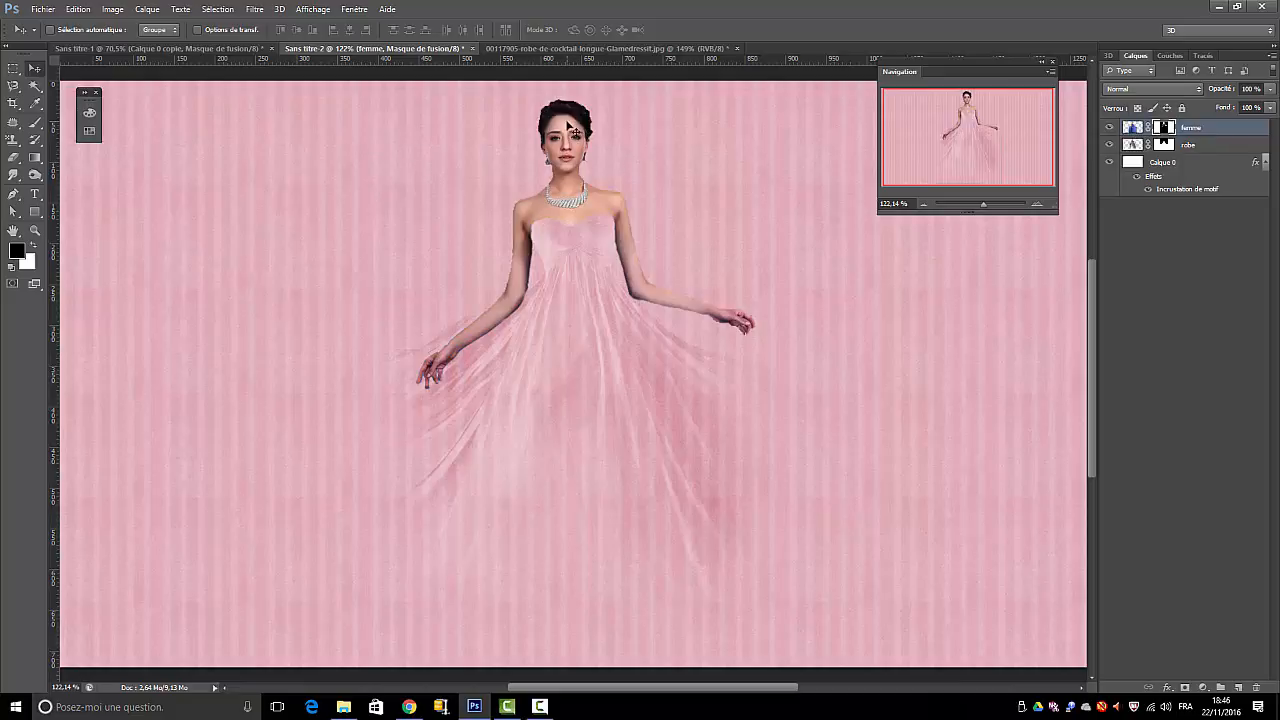
Duplicate the femme layer with its mask, and apply the layer mask permanently on the original femme layer
key("ctrl+j")
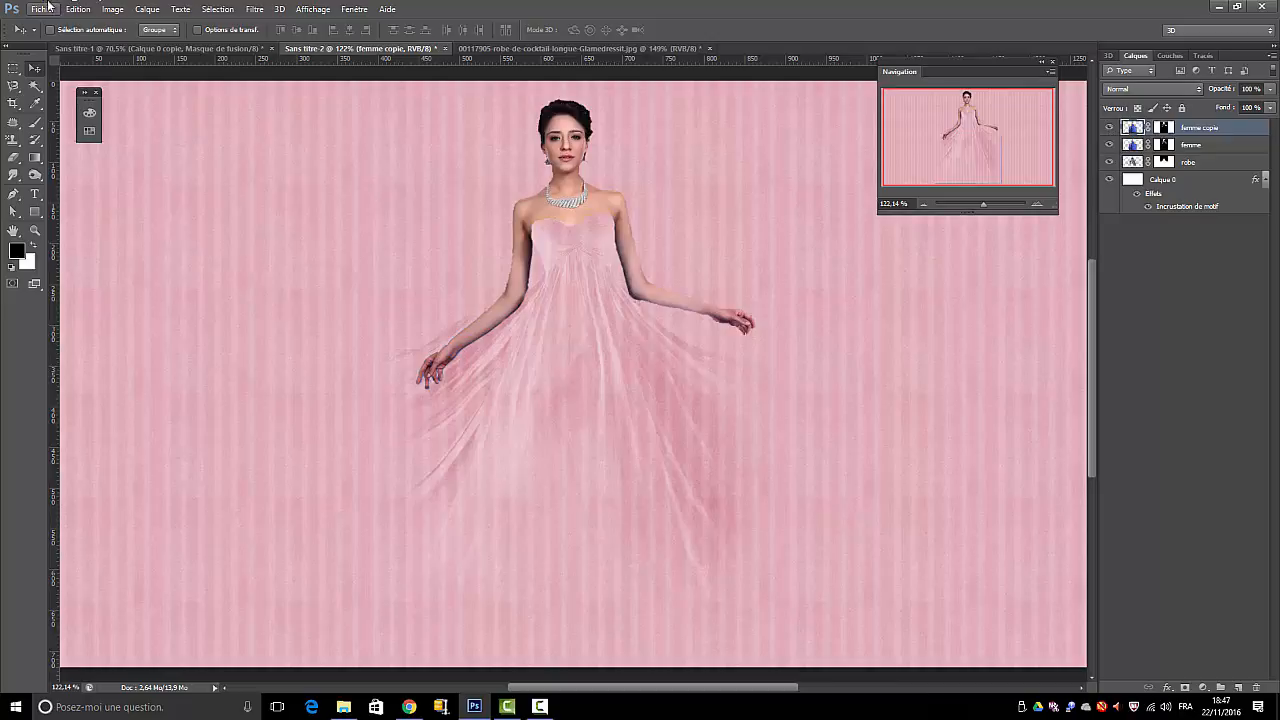
left_click(1207, 145)
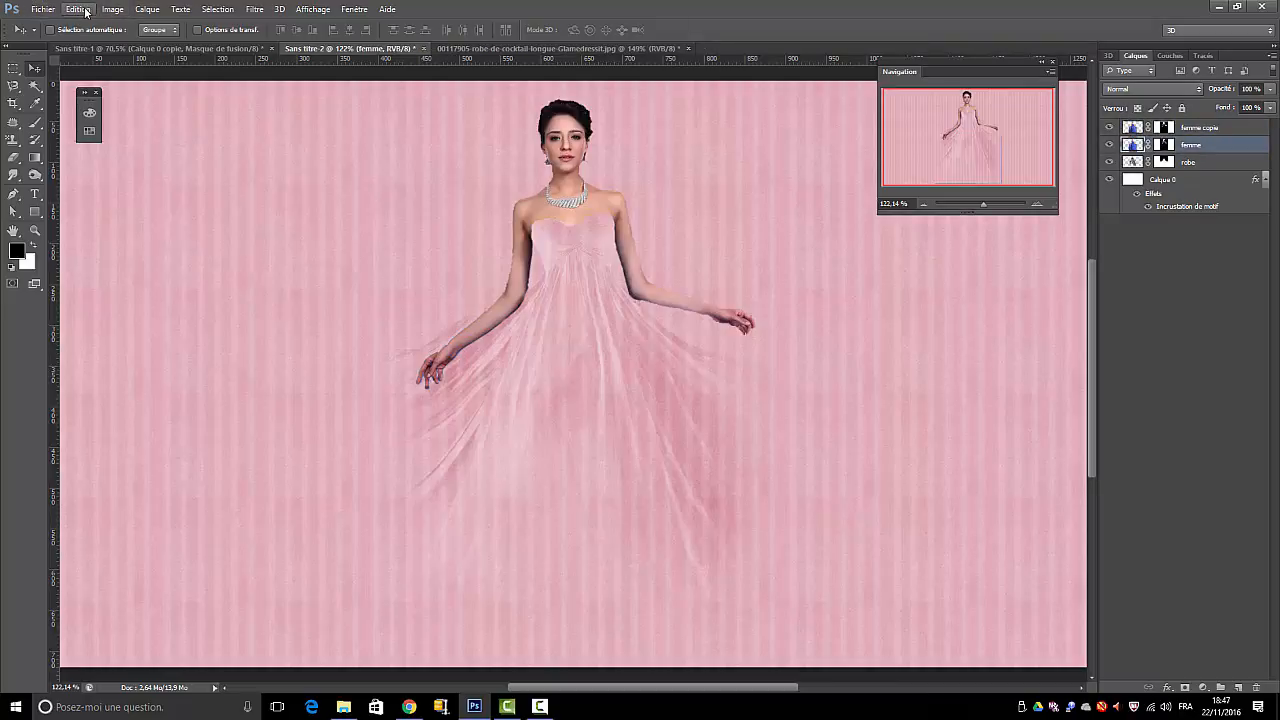
left_click(145, 9)
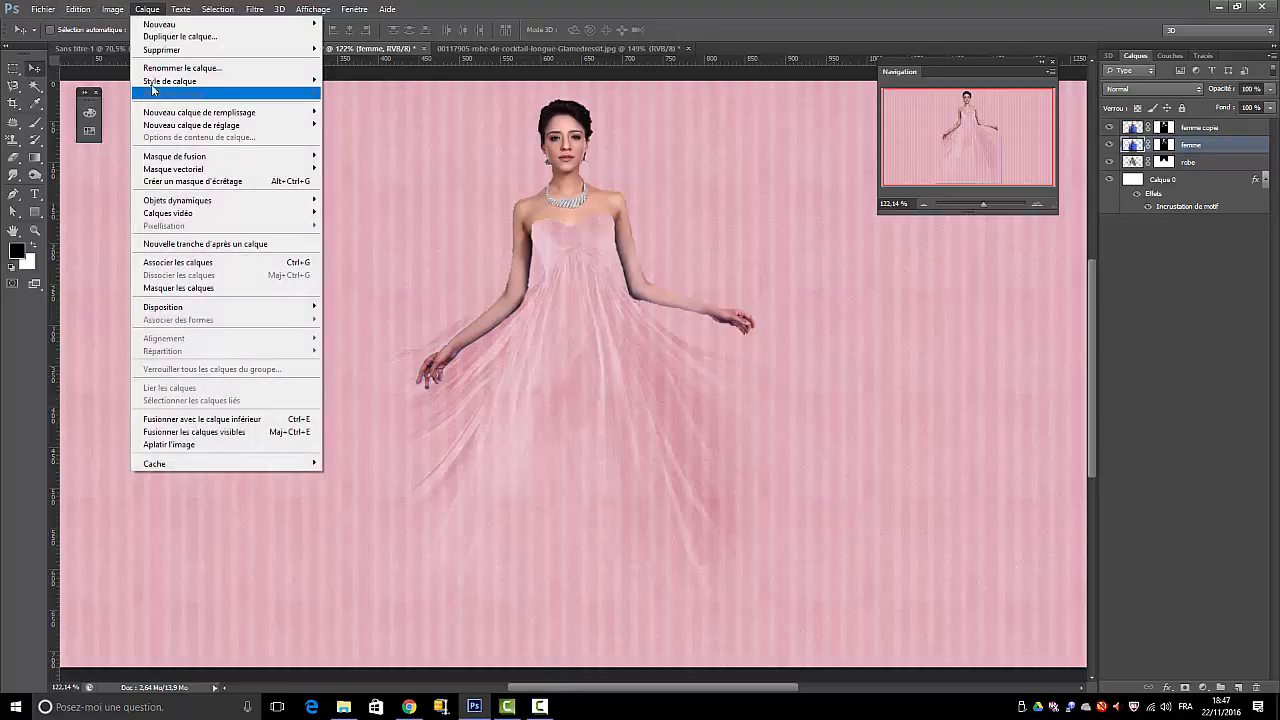
mouse_move(250, 157)
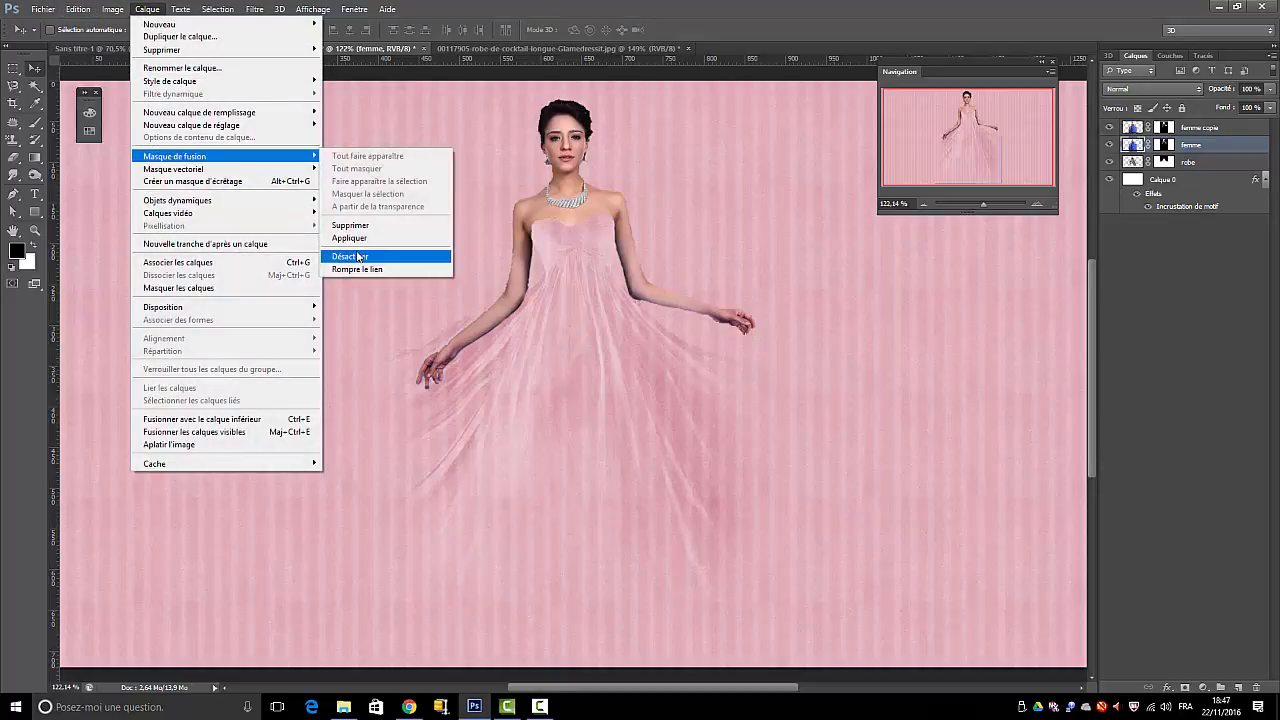
left_click(352, 239)
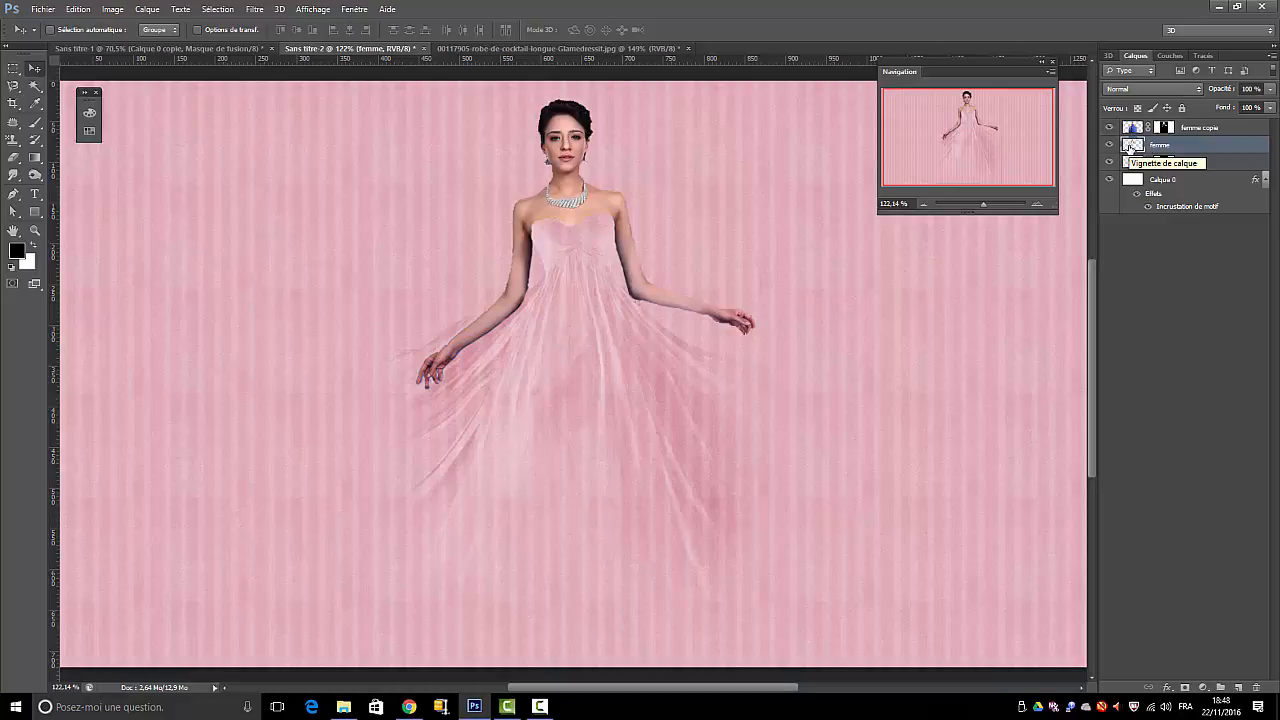
Select the empty area around the woman on the femme layer with the Magic Wand and invert the selection to her silhouette
left_click(34, 86)
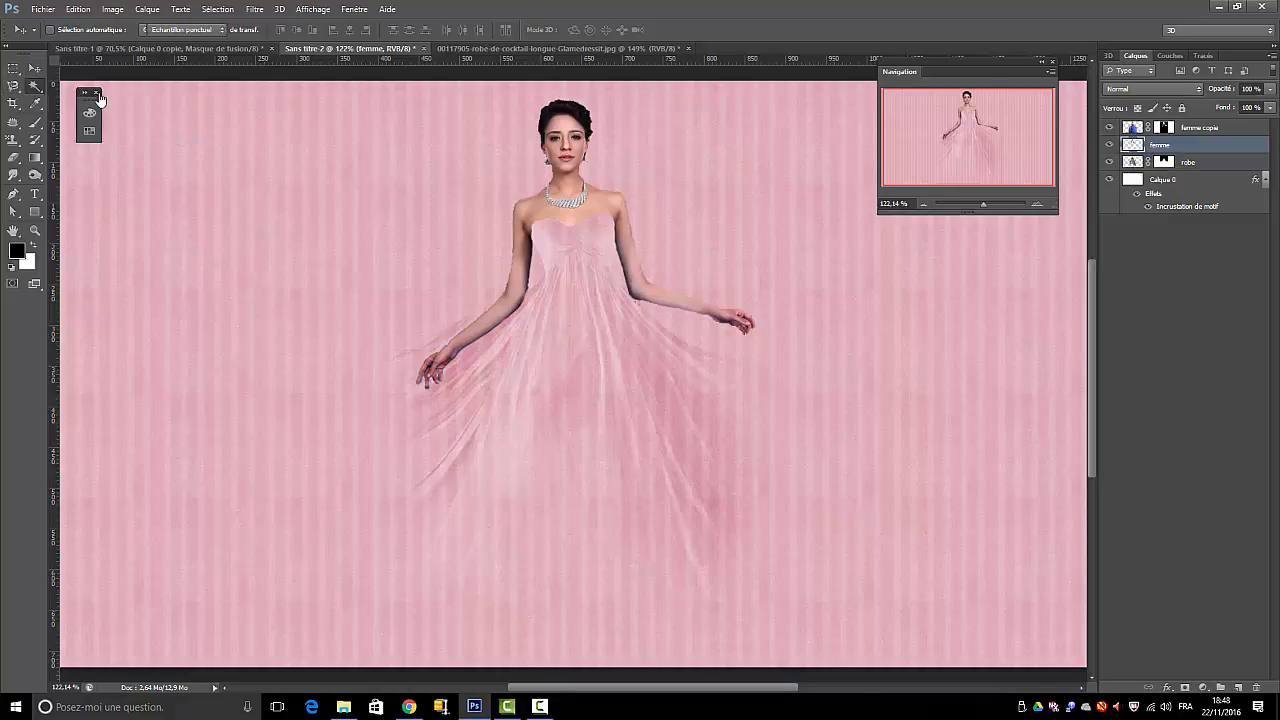
left_click(728, 214)
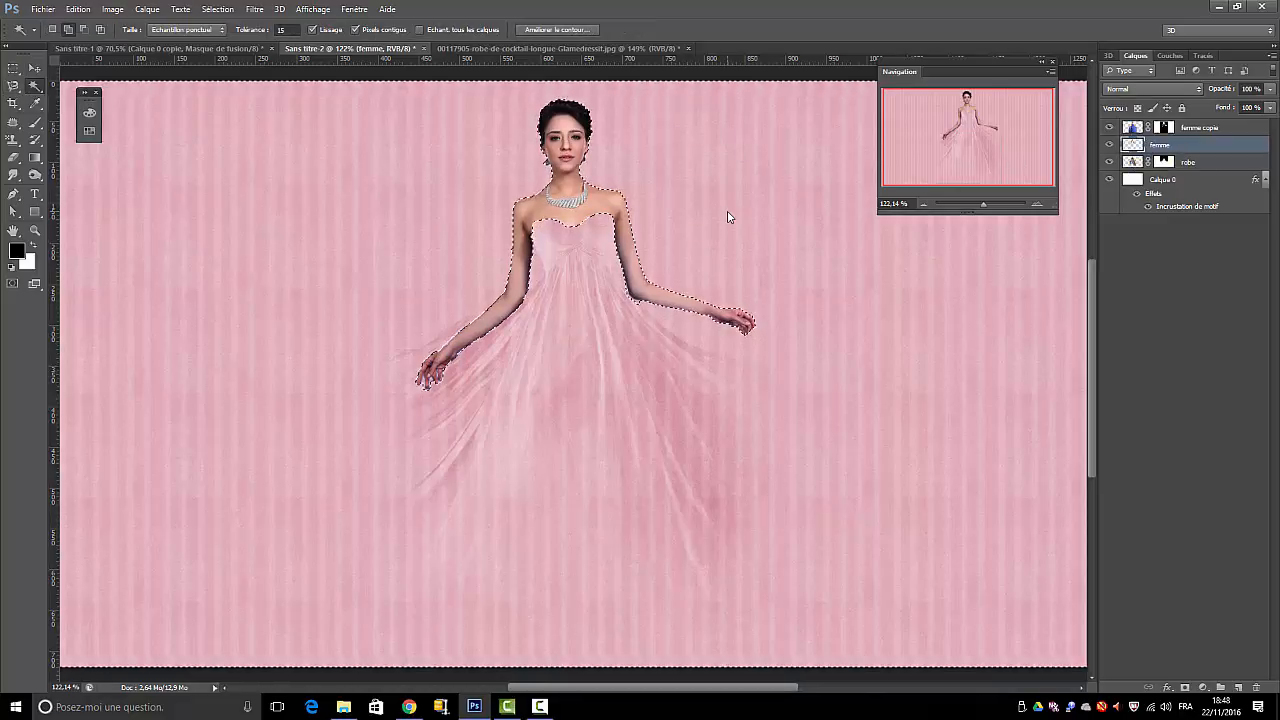
left_click(216, 10)
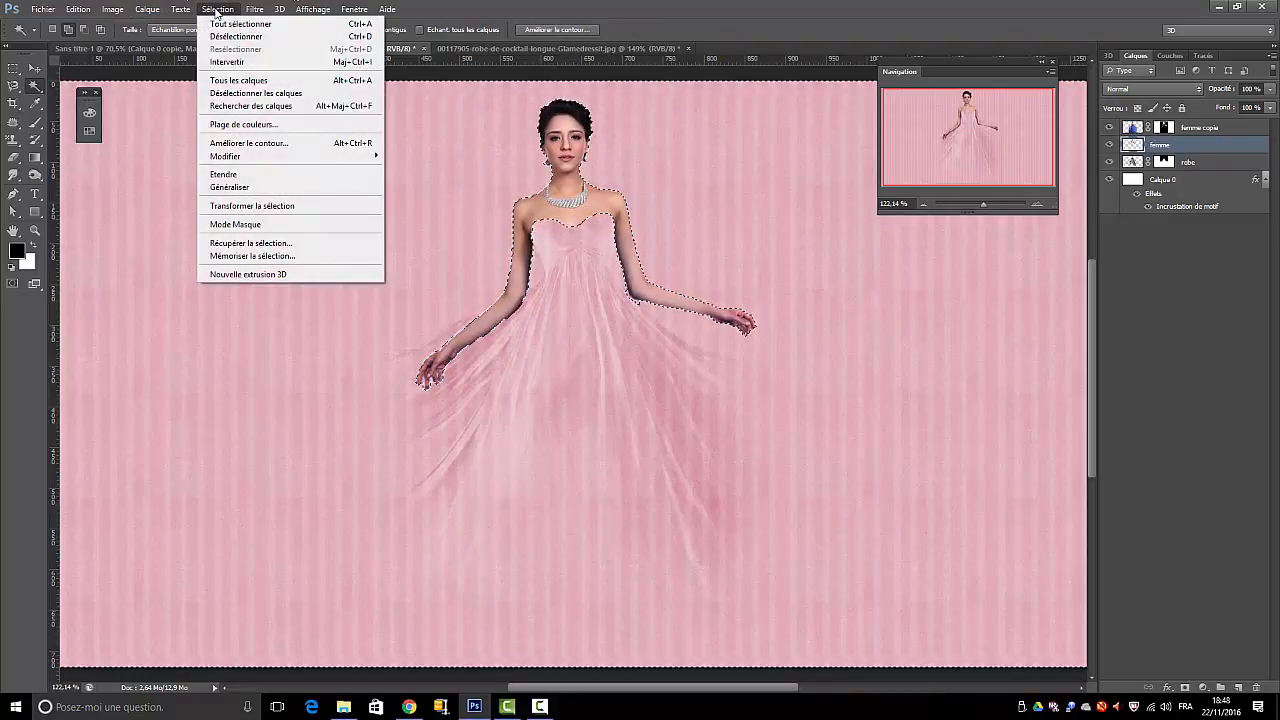
left_click(238, 62)
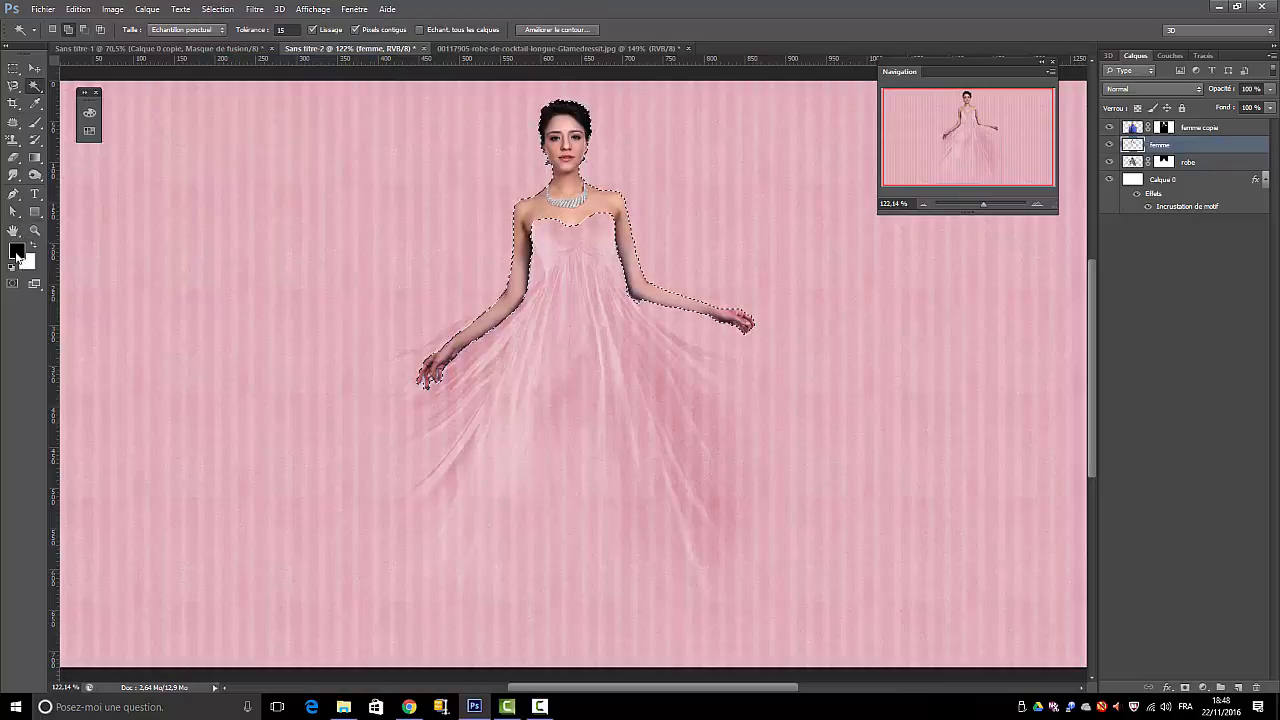
Fill the selected silhouette on the femme layer with dark grey #595454 as the foreground colour and deselect it
left_click(16, 250)
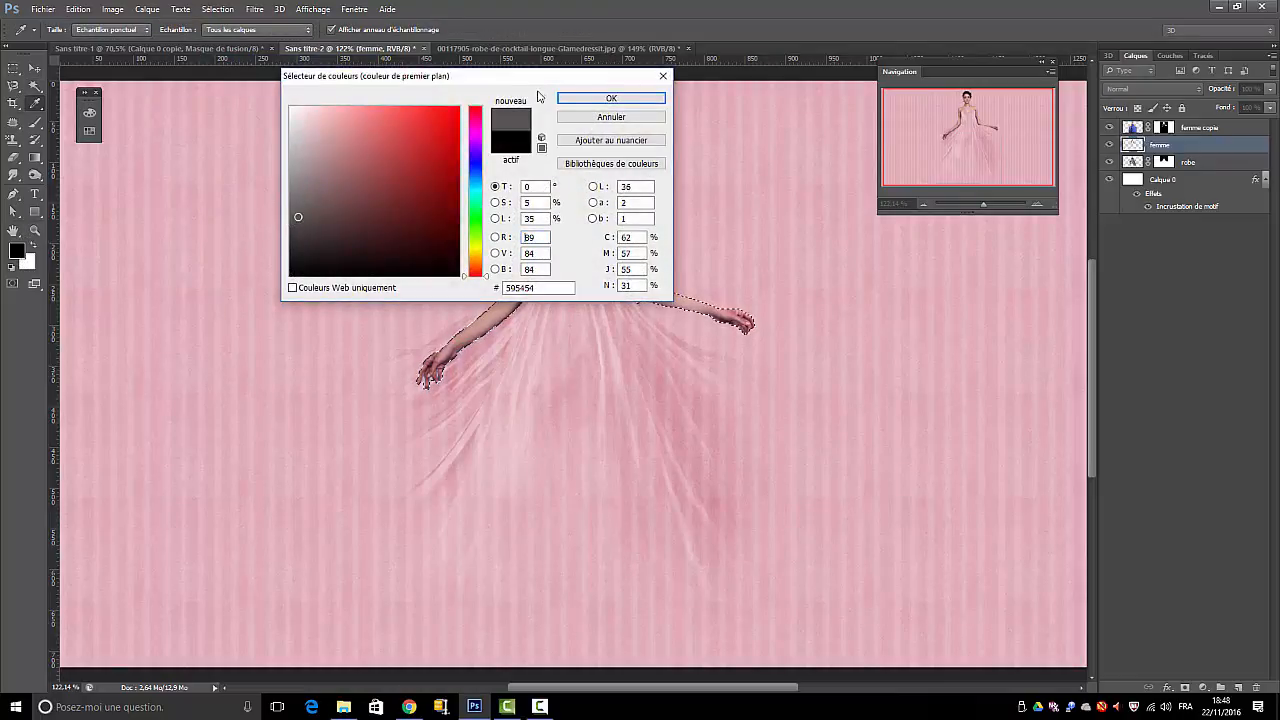
left_click(575, 103)
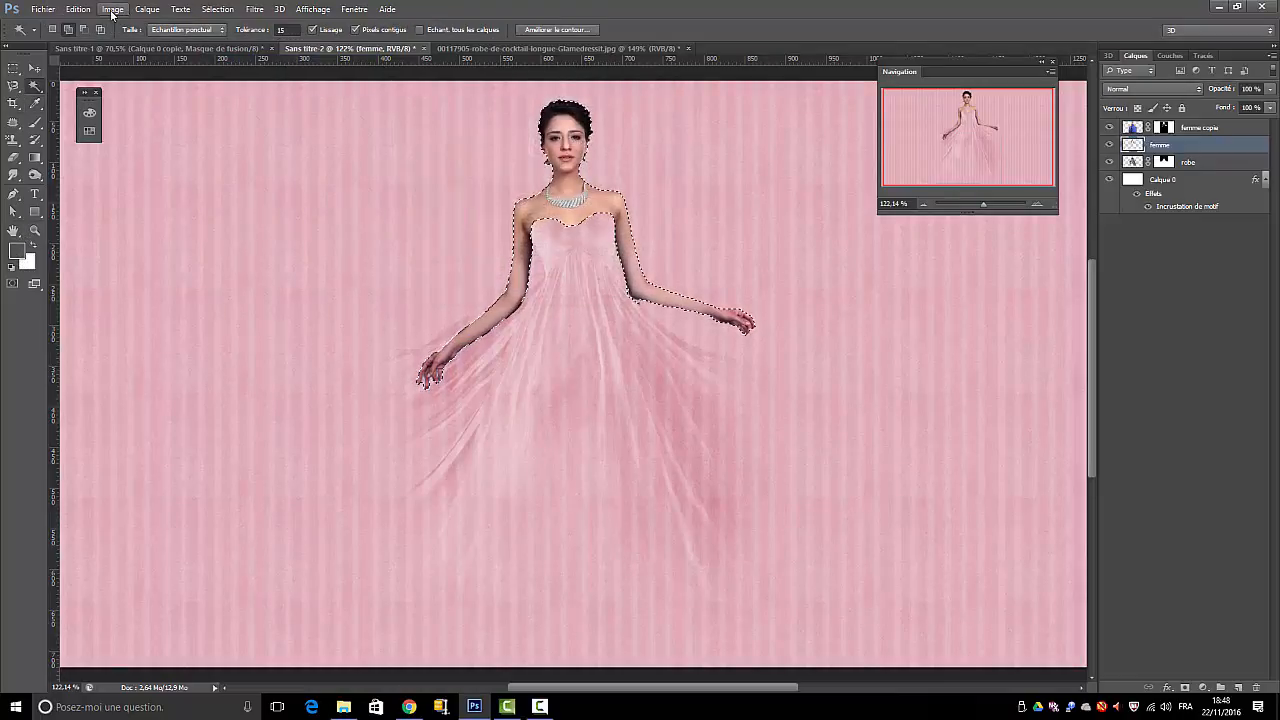
left_click(78, 9)
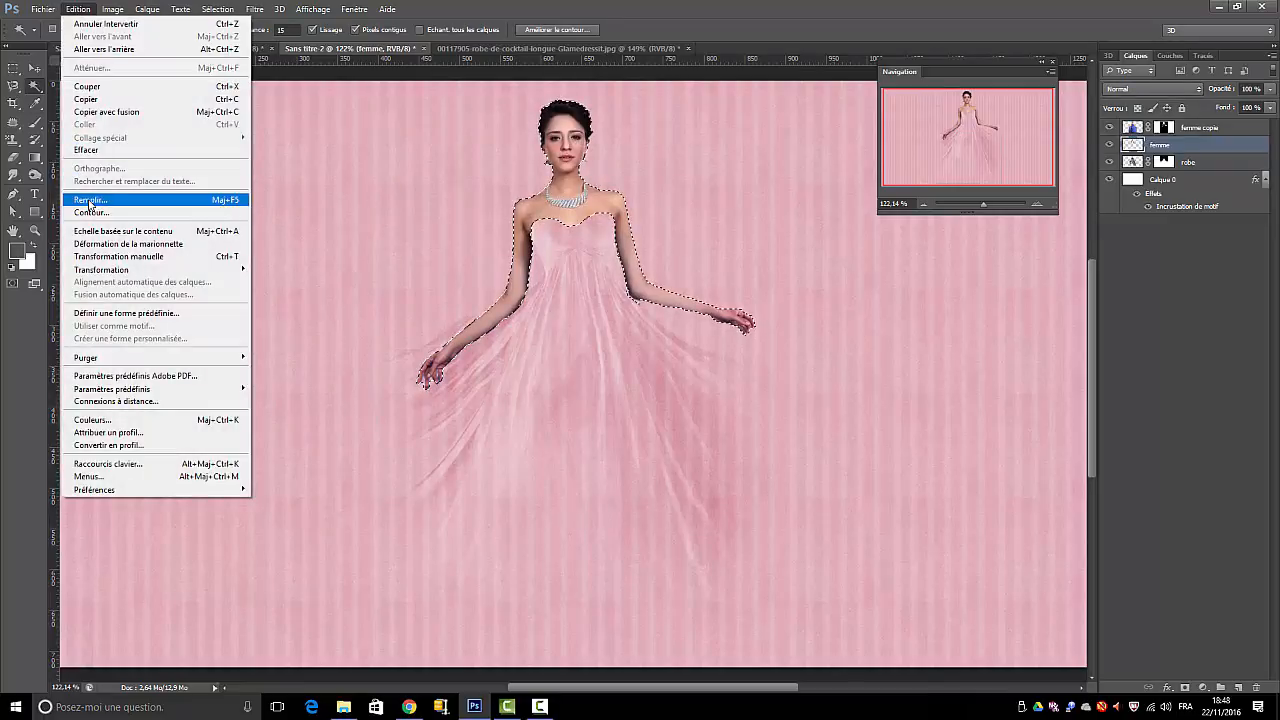
left_click(90, 201)
left_click(416, 162)
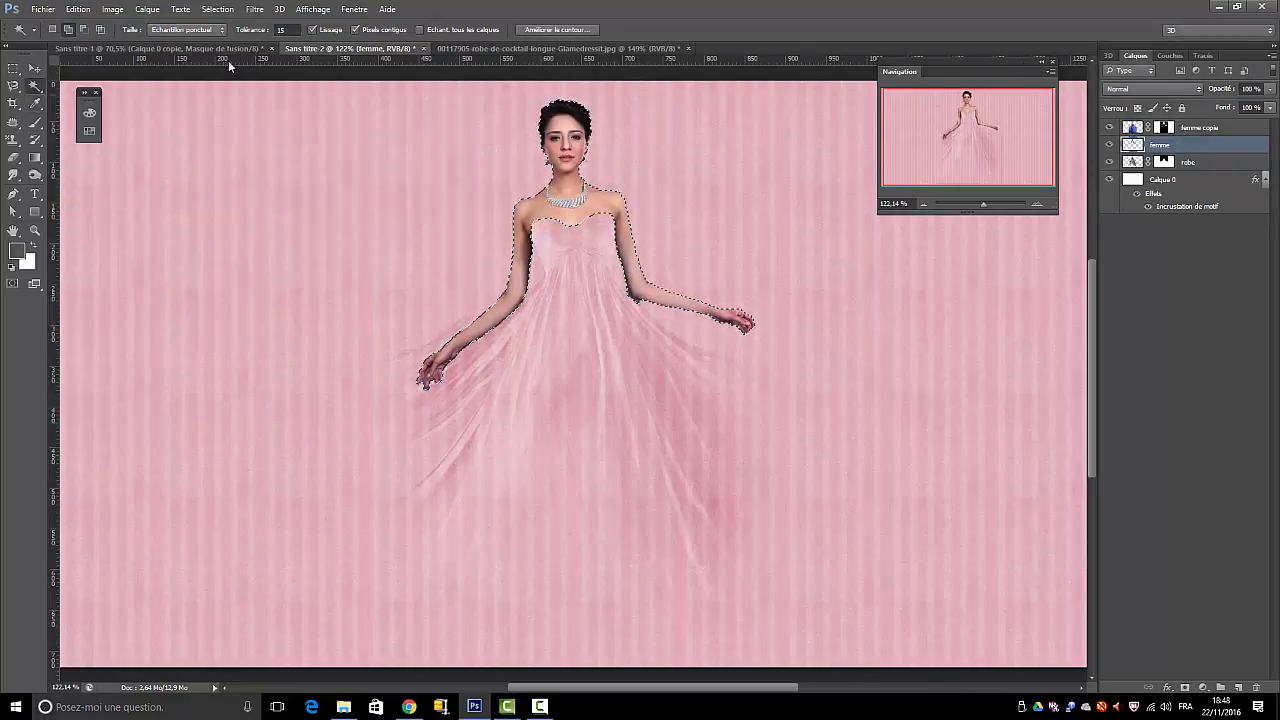
left_click(224, 10)
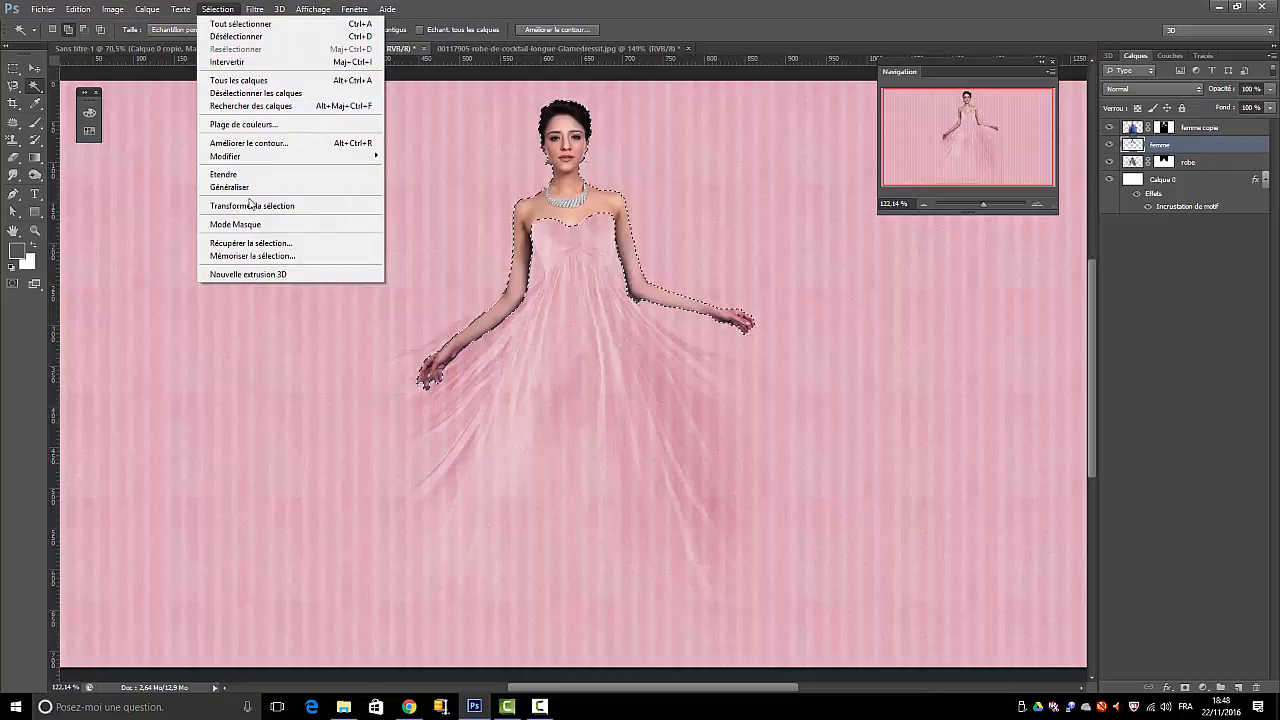
left_click(237, 36)
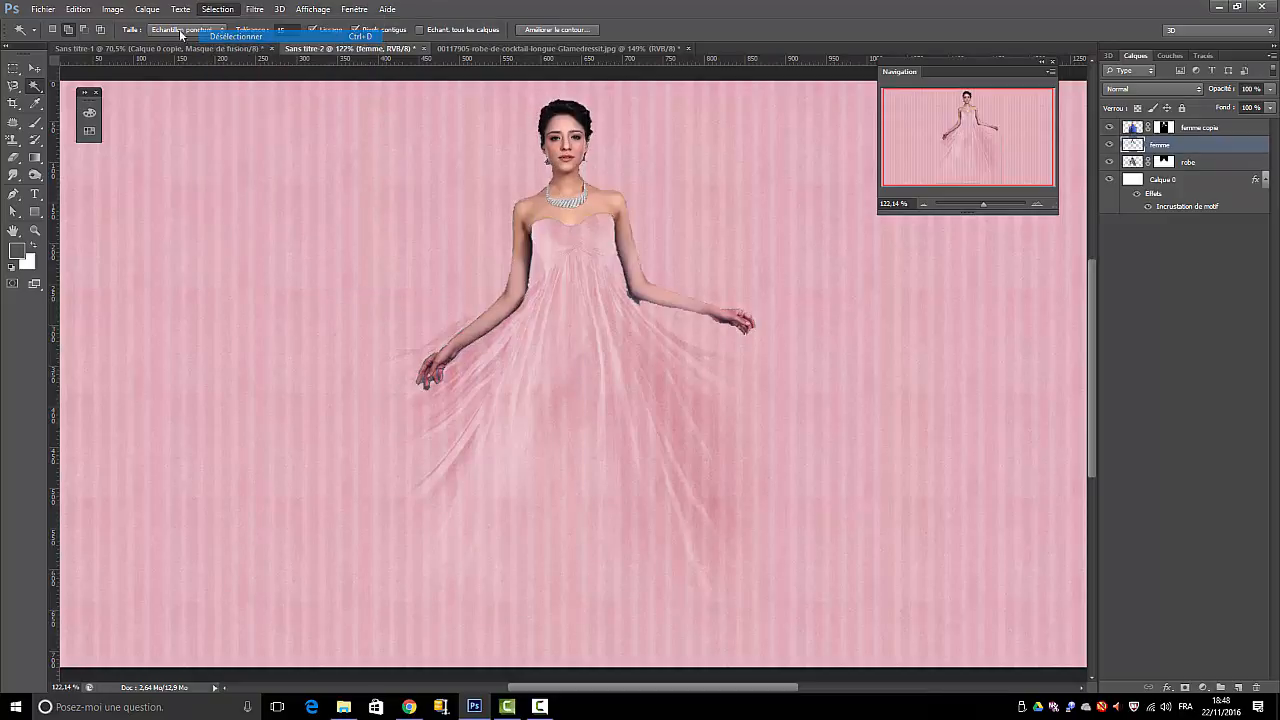
Enlarge the grey silhouette to about 107% with free transform and shift it up about 11 px behind the woman
left_click(78, 9)
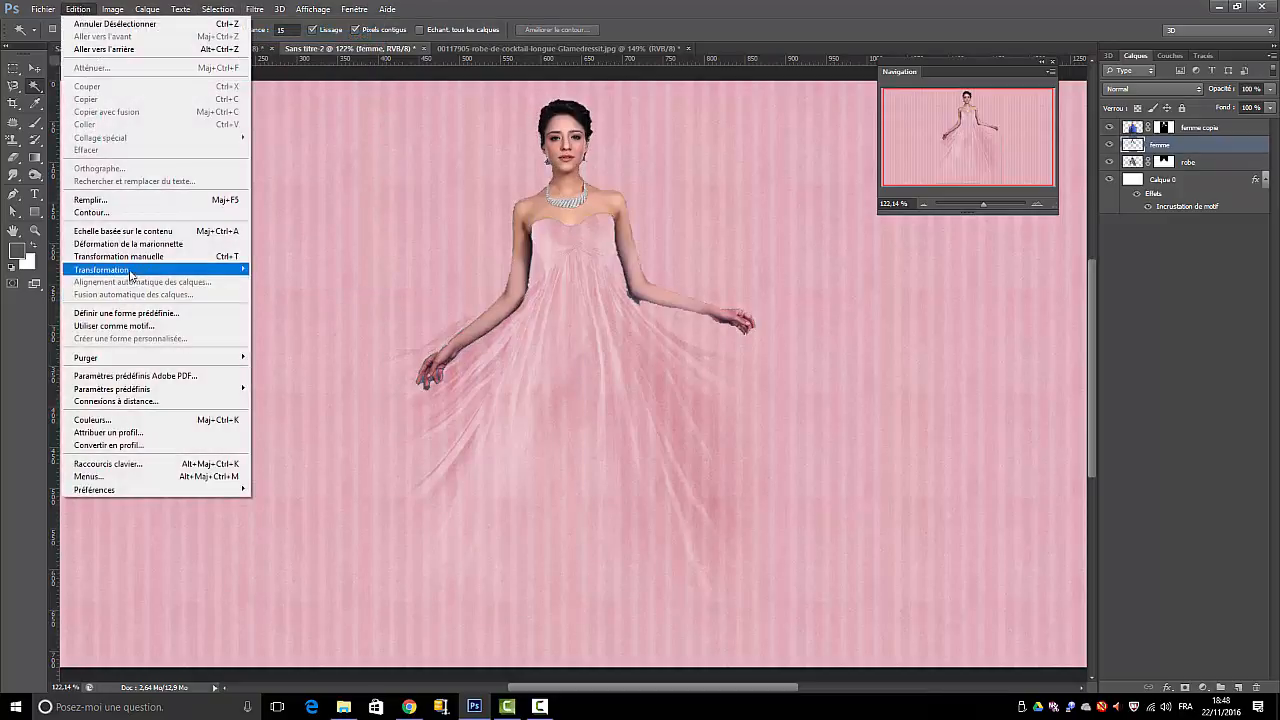
left_click(130, 258)
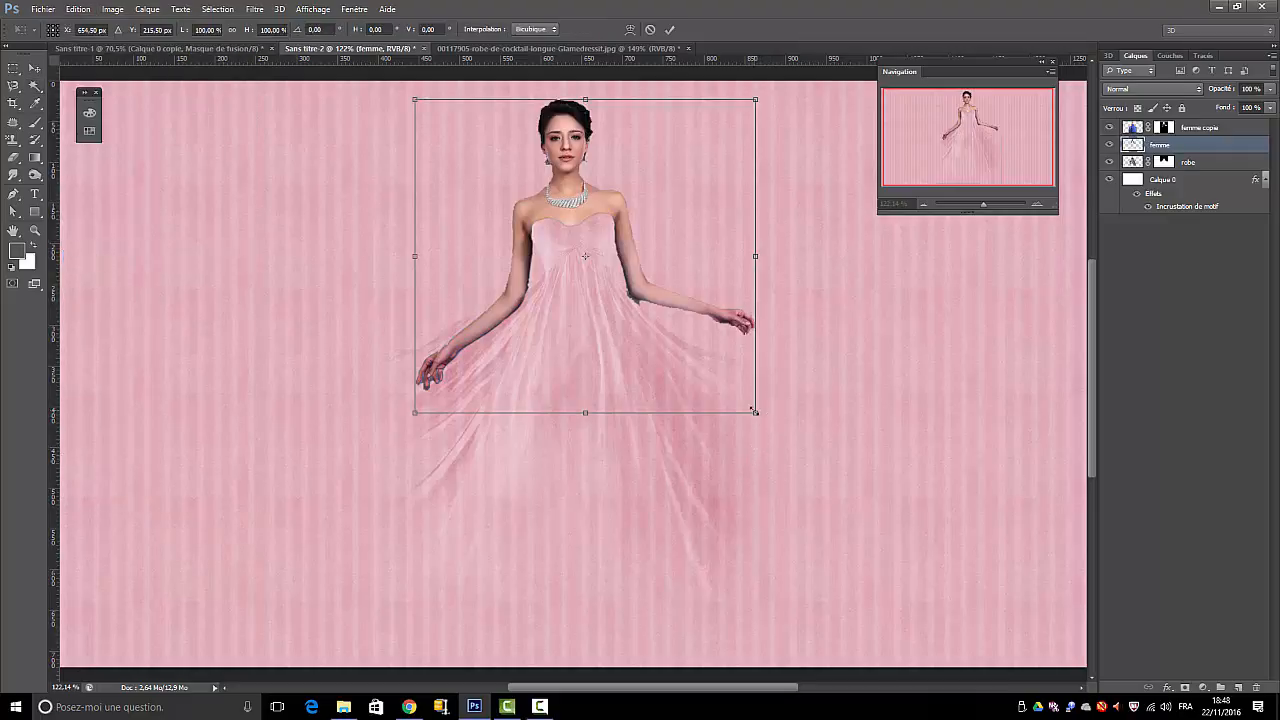
left_click_drag(755, 411, 770, 427)
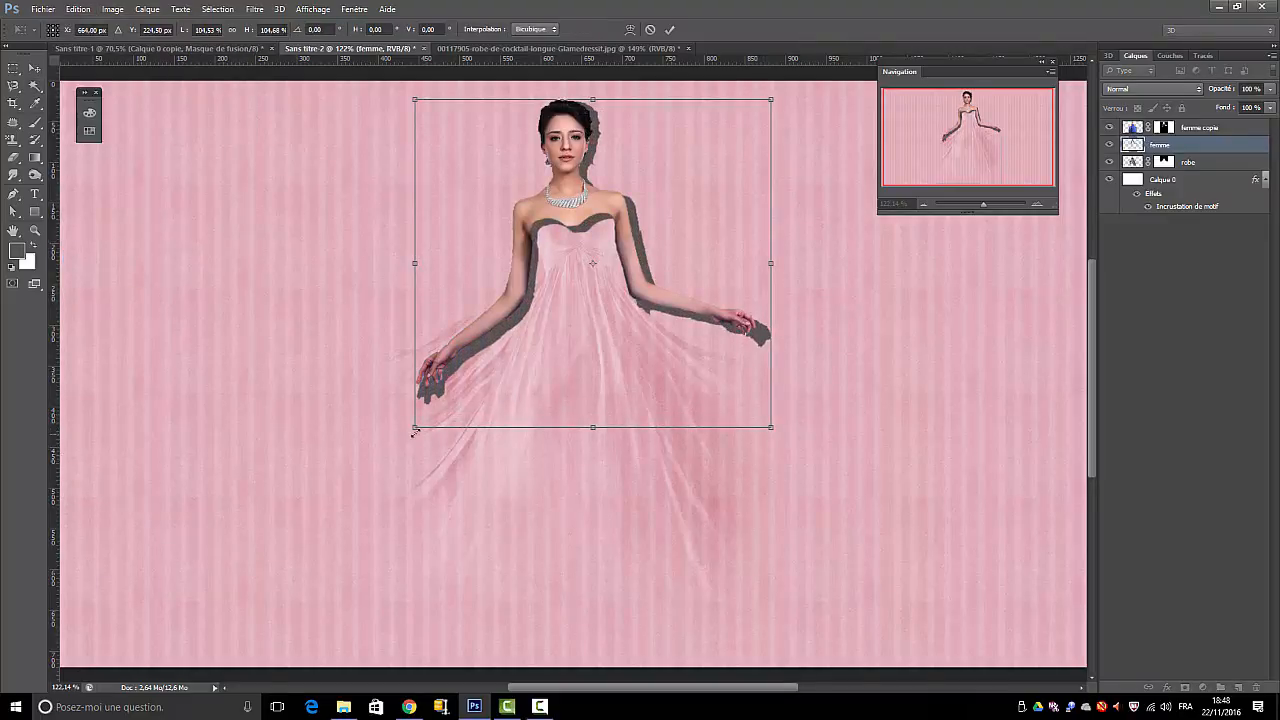
left_click_drag(410, 430, 407, 433)
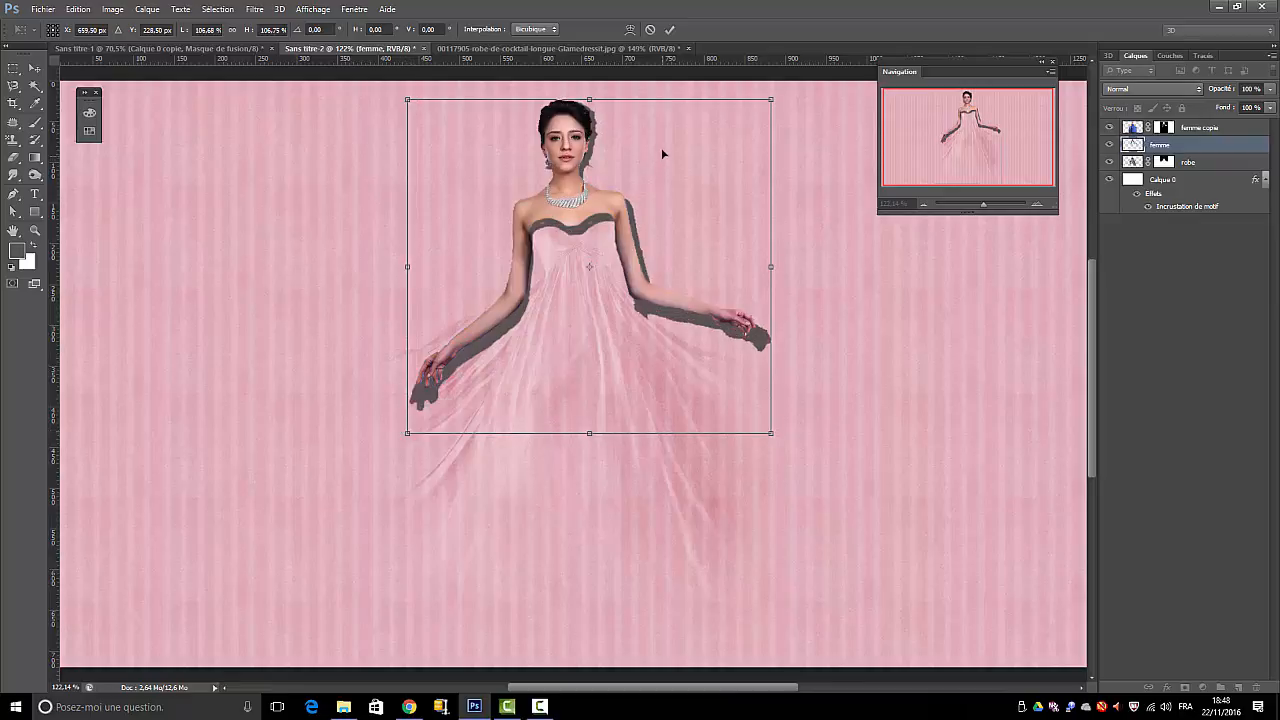
left_click_drag(662, 154, 663, 148)
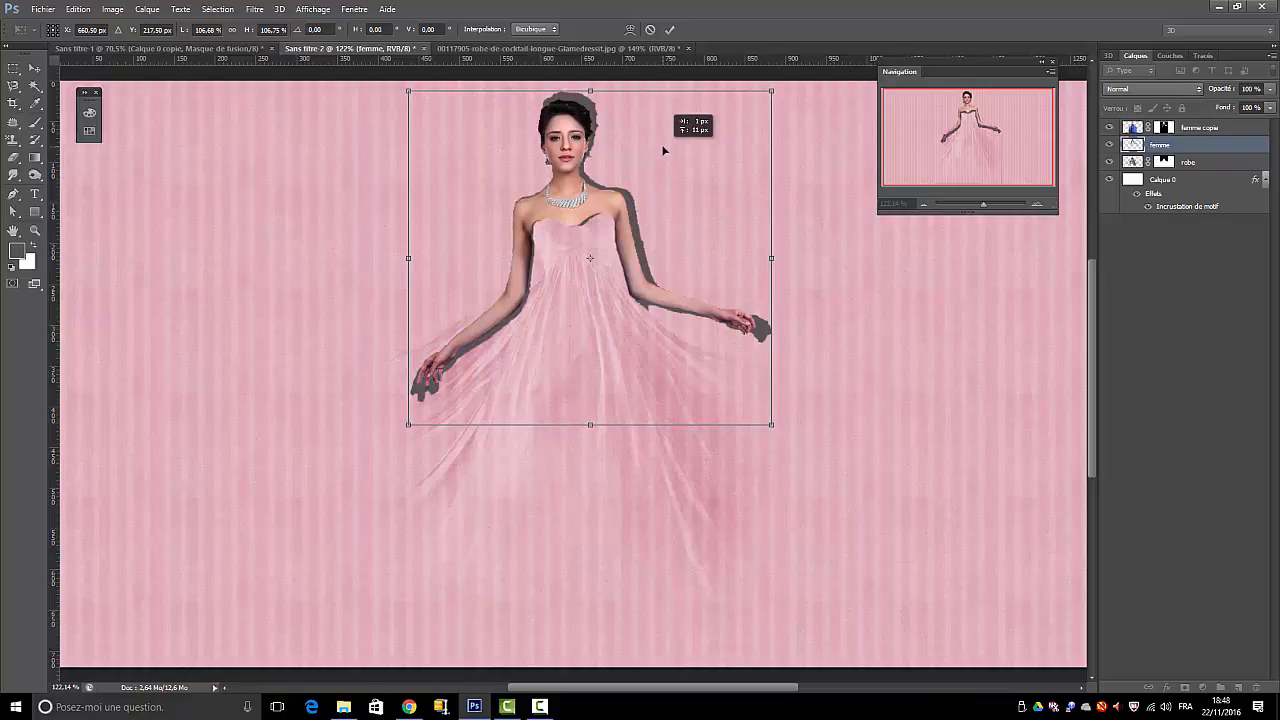
left_click(670, 29)
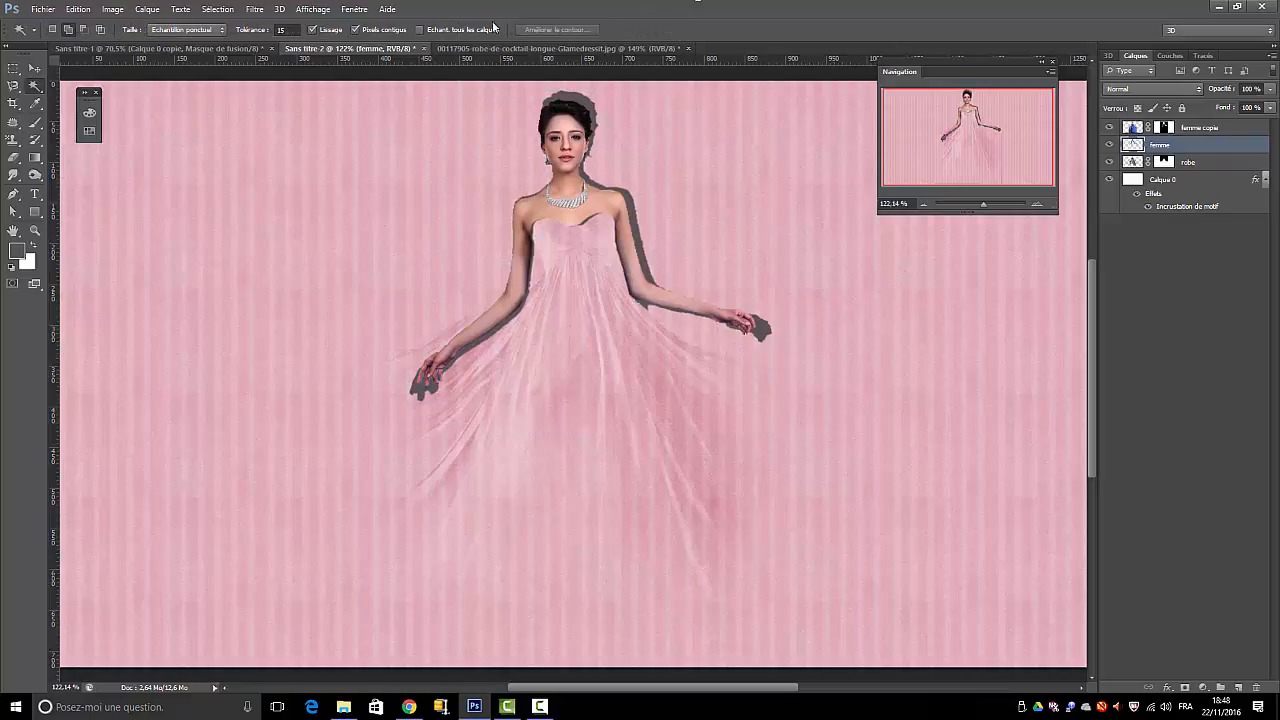
Apply a Flou gaussien with a 9,4 px radius to the grey silhouette on the femme layer
left_click(255, 10)
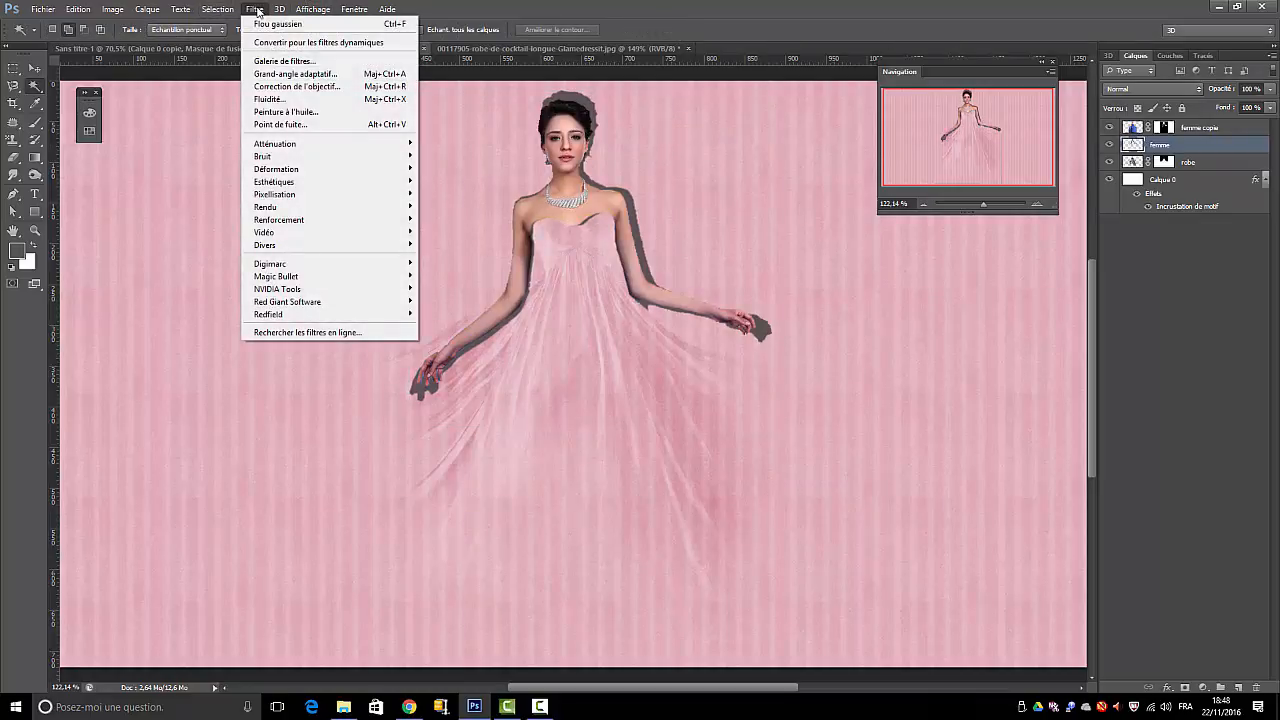
mouse_move(292, 146)
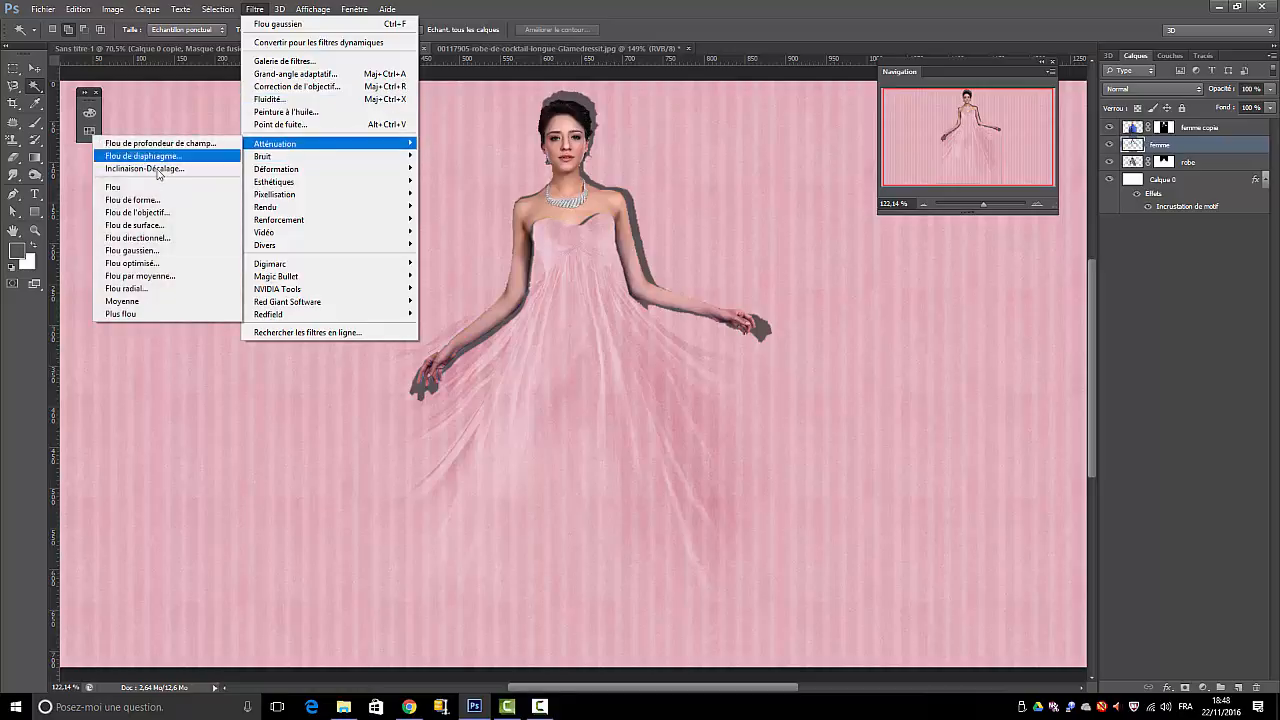
left_click(133, 250)
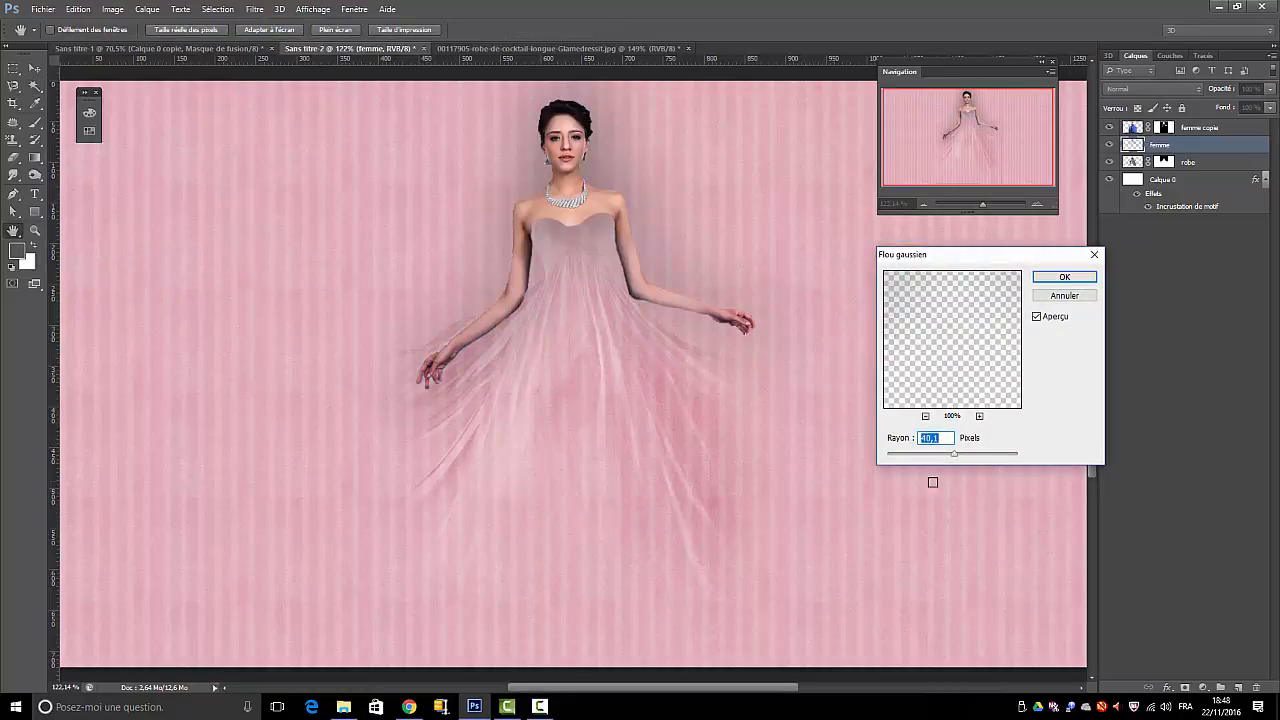
mouse_move(956, 457)
left_mouse_down()
mouse_move(968, 456)
mouse_move(938, 457)
left_mouse_up()
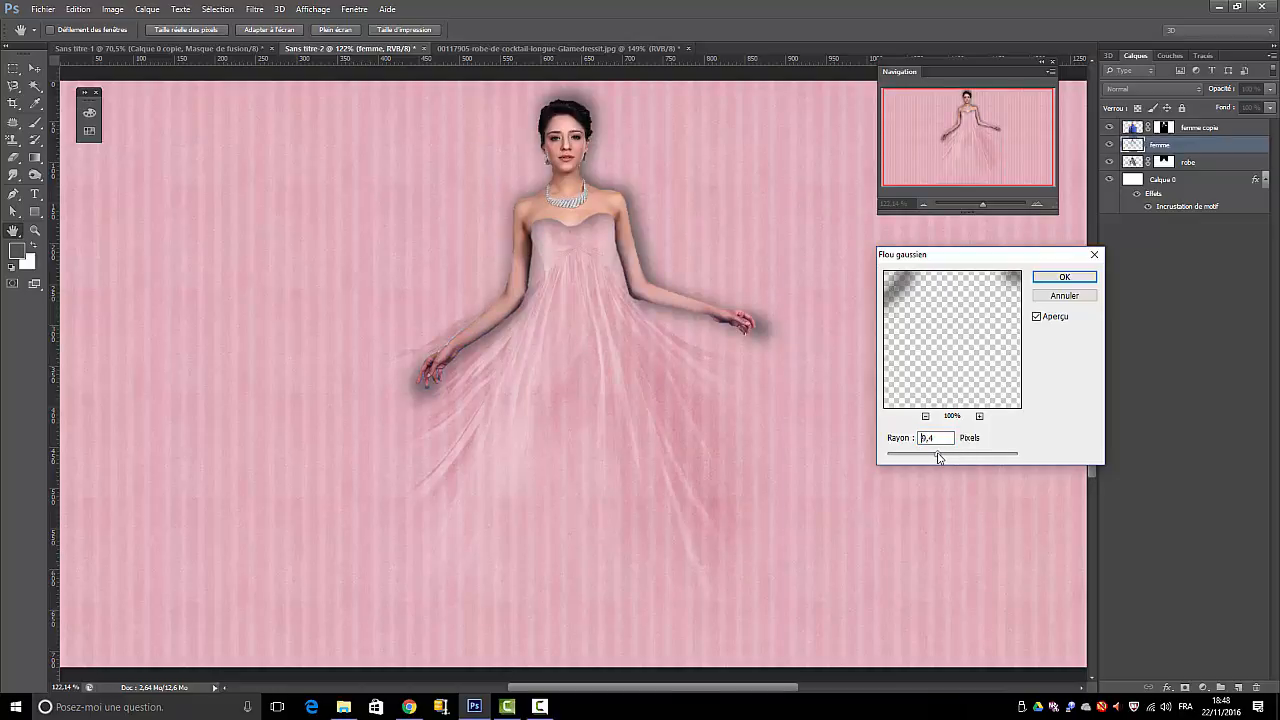
left_click(1040, 280)
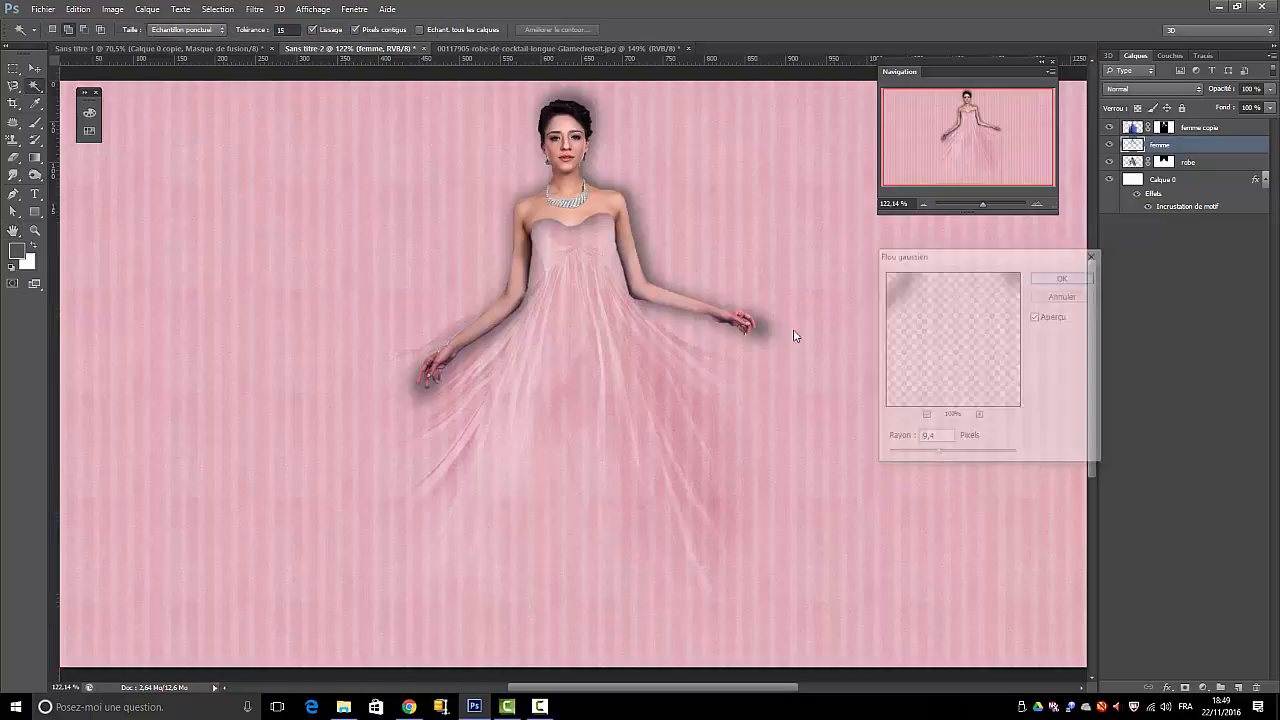
Erase the grey shadow covering the dress bodice with a soft 43 px eraser at 100% opacity
left_click(14, 157)
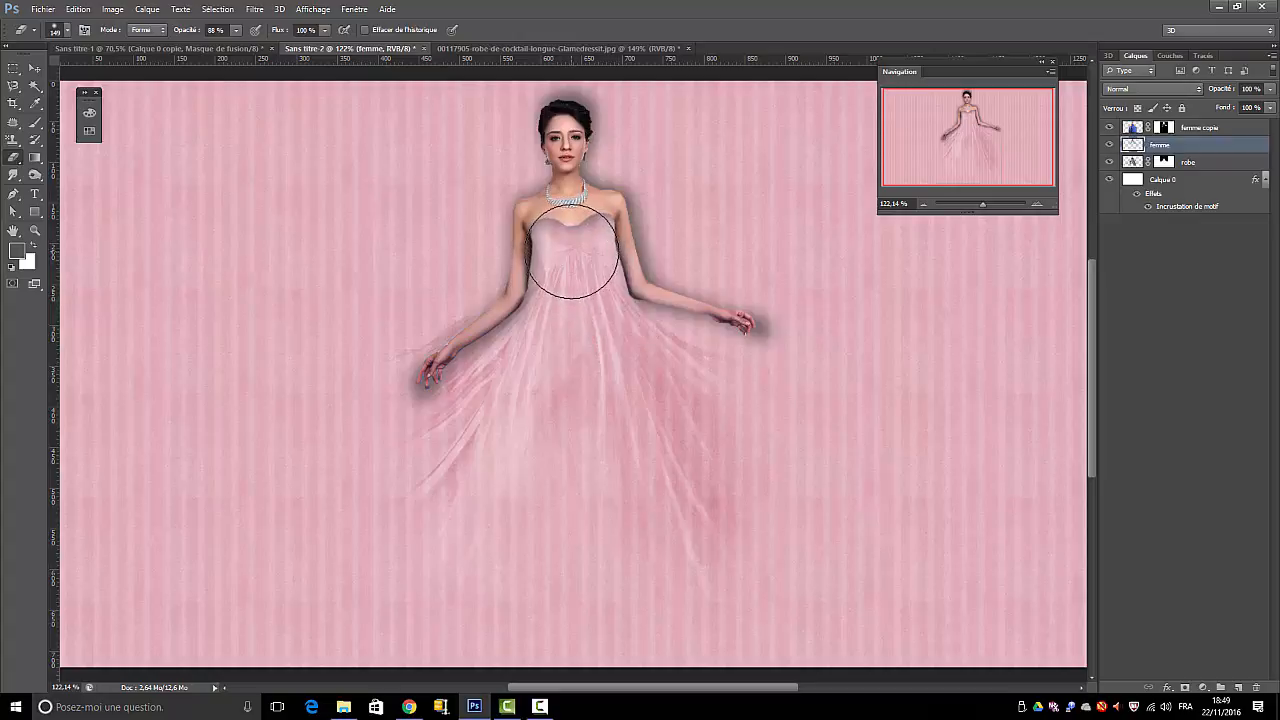
left_click(62, 31)
left_click_drag(94, 69, 50, 72)
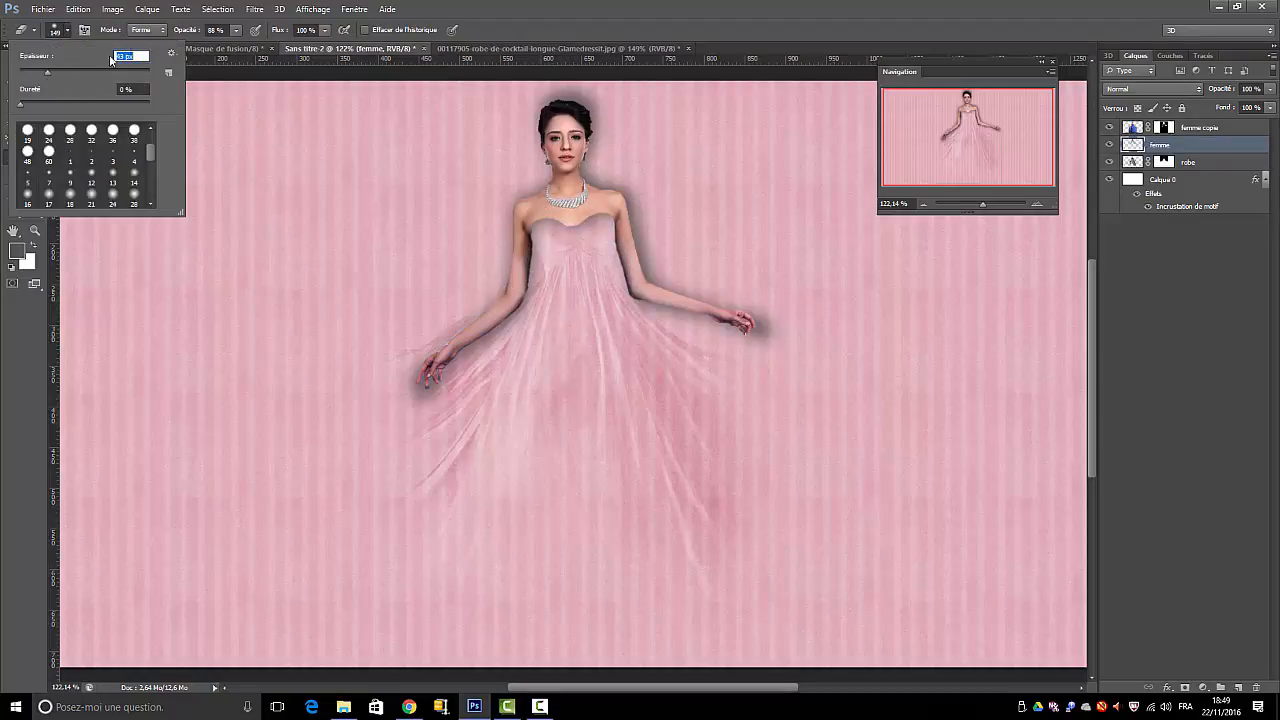
left_click(232, 48)
left_click_drag(241, 48, 250, 48)
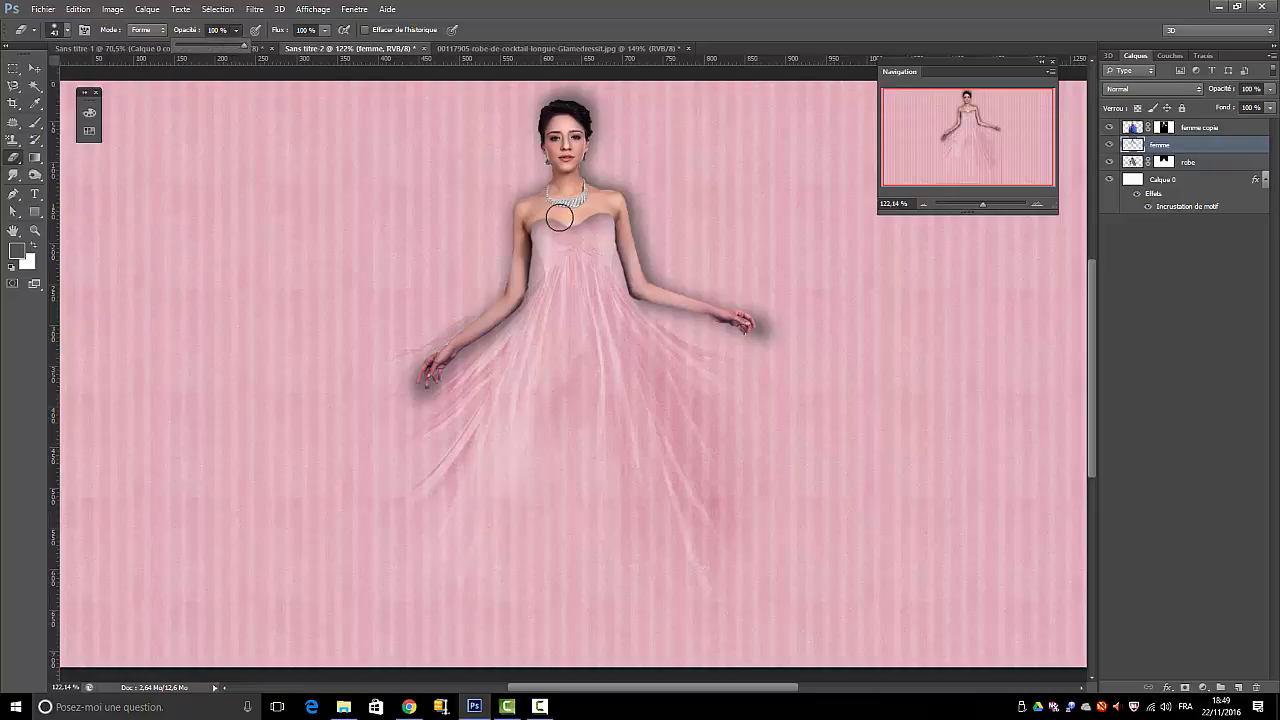
mouse_move(571, 240)
left_mouse_down()
mouse_move(545, 240)
mouse_move(589, 238)
mouse_move(569, 198)
mouse_move(588, 238)
left_mouse_up()
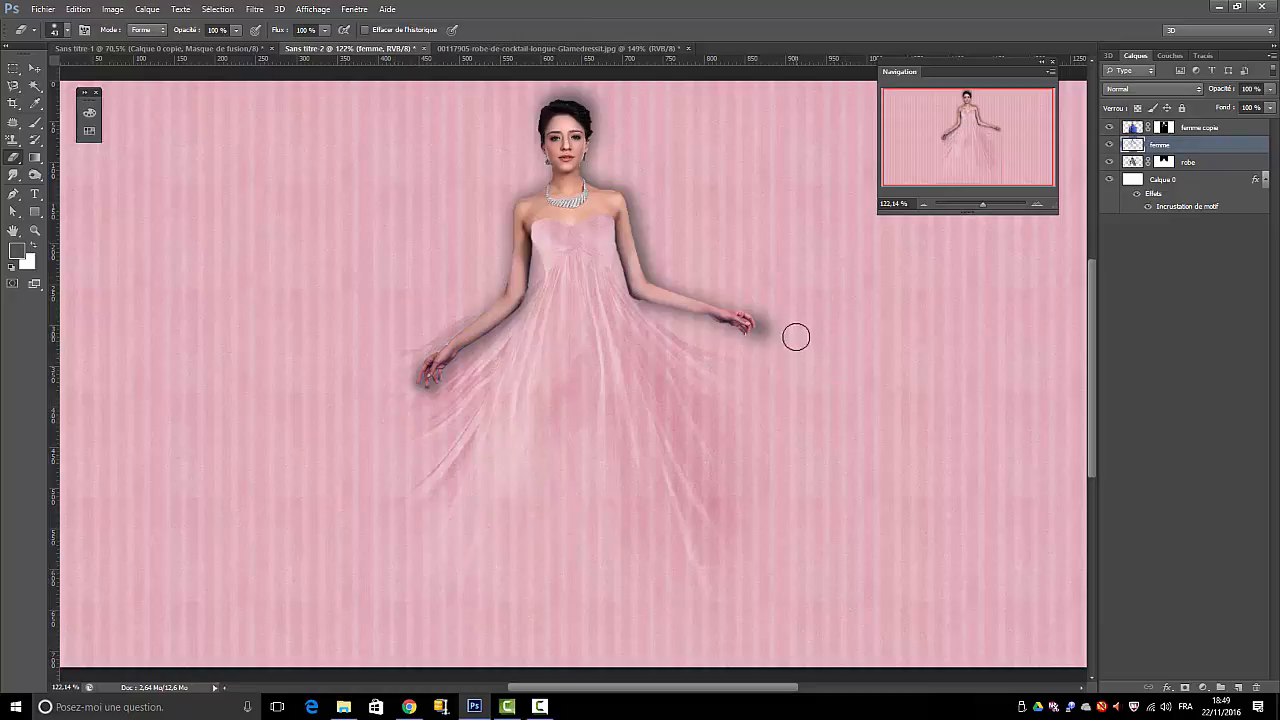
Soften the femme shadow layer further with a Flou gaussien of about 20,9 px radius
left_click(255, 9)
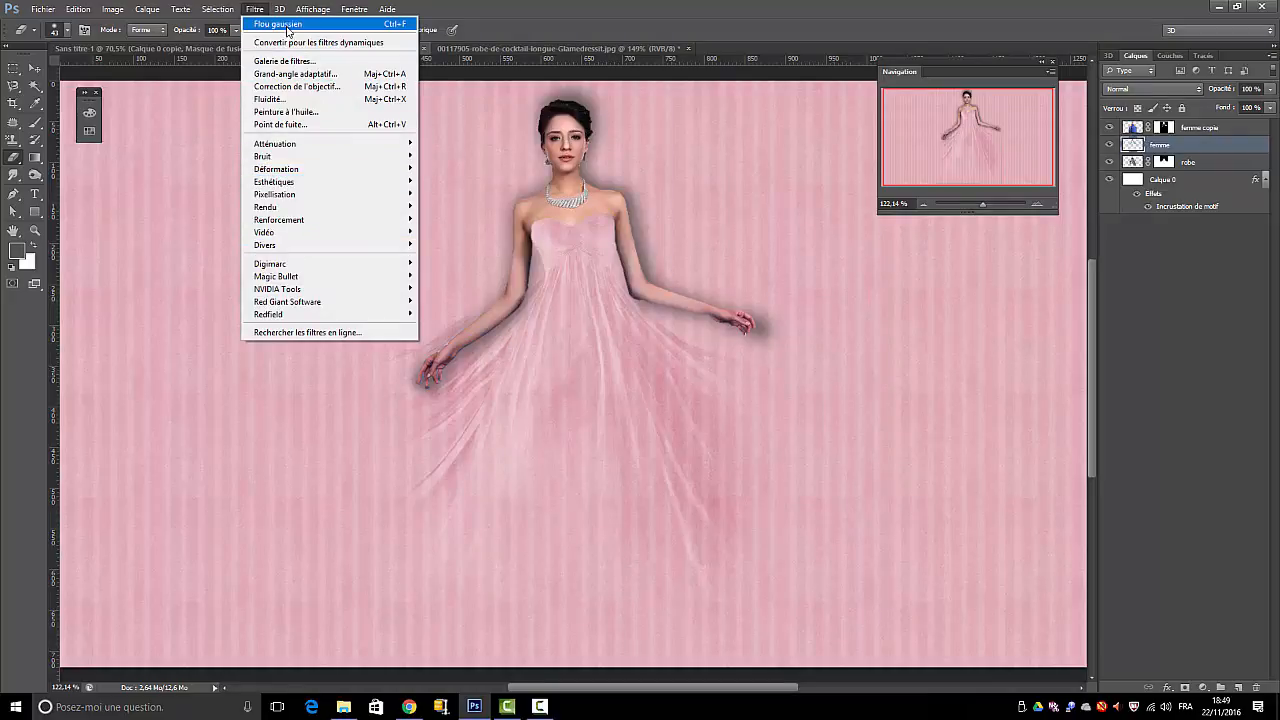
mouse_move(278, 148)
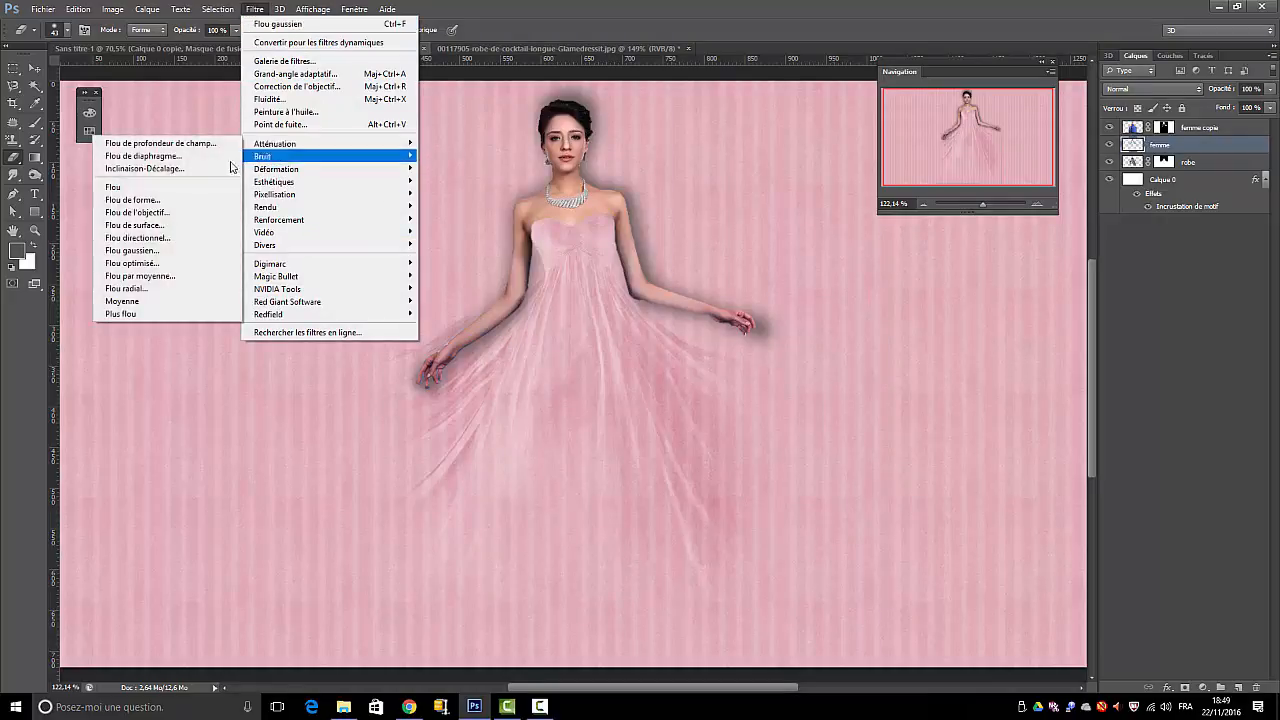
left_click(166, 251)
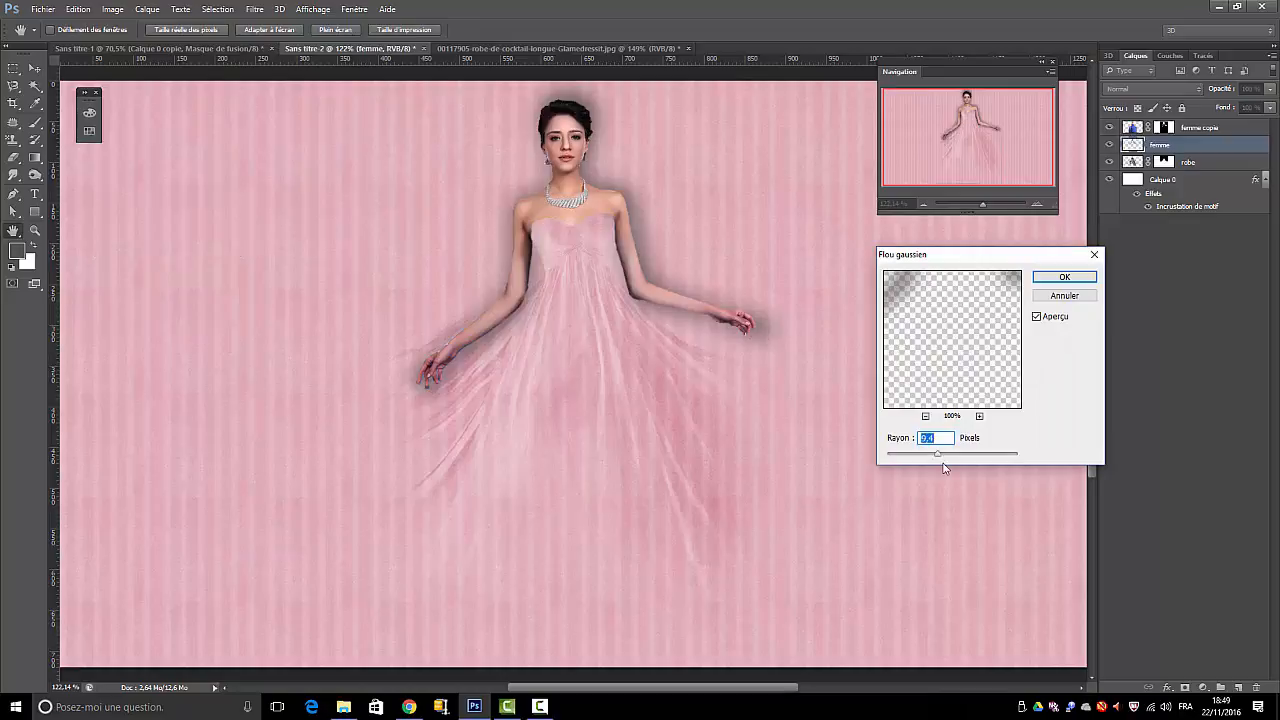
mouse_move(939, 459)
left_mouse_down()
mouse_move(963, 462)
mouse_move(947, 459)
left_mouse_up()
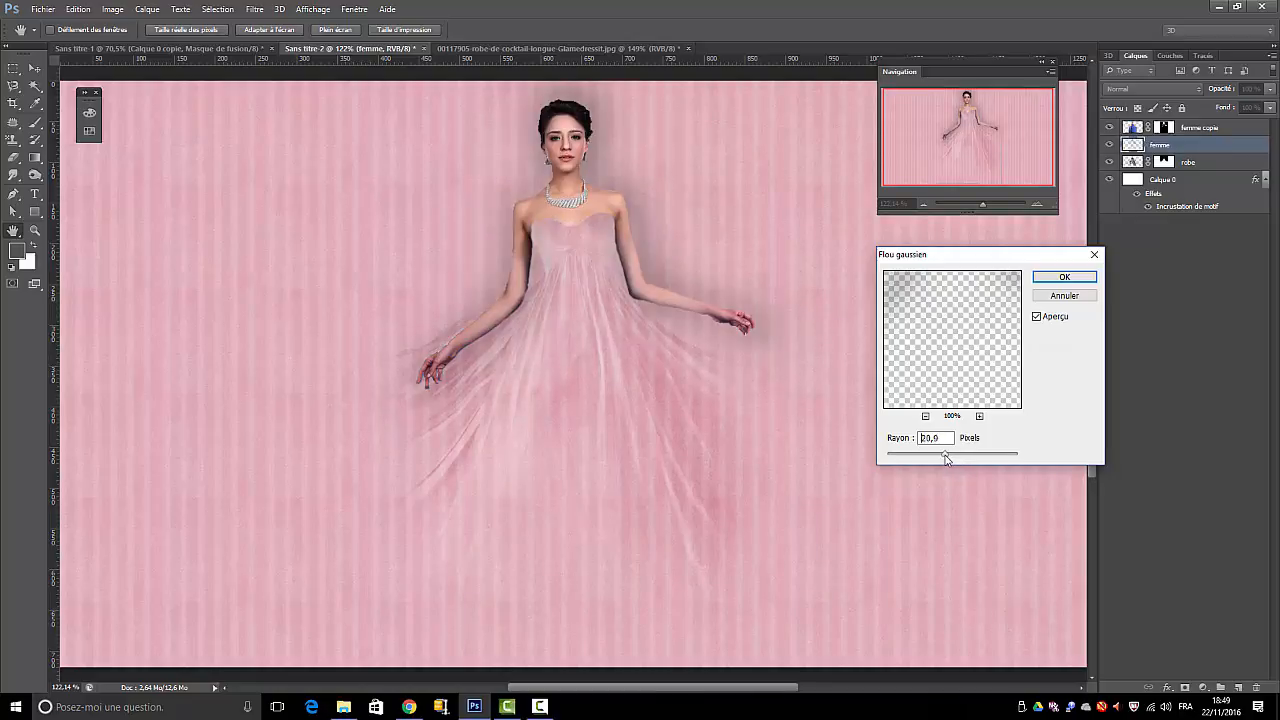
left_click(1064, 277)
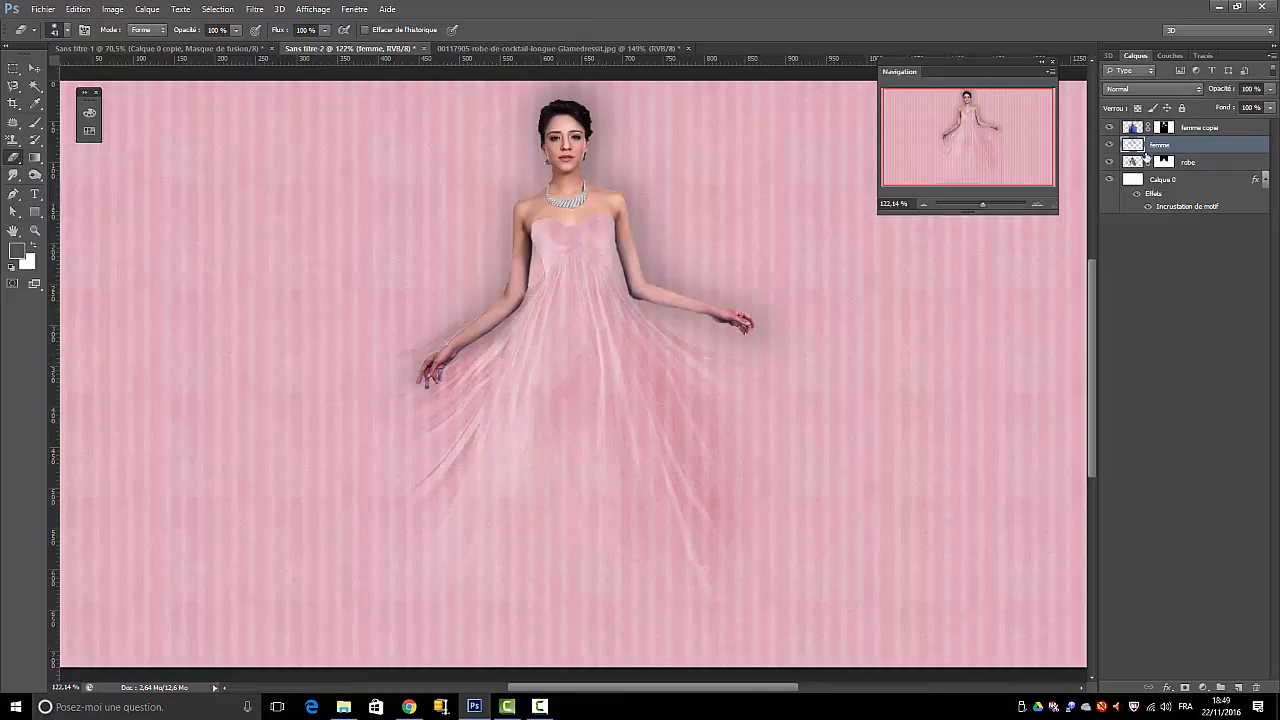
Add the text CAMOUFLAGE in Blackoak Std at 72 px and place it across the lower end of the dress
left_click_drag(982, 205, 980, 206)
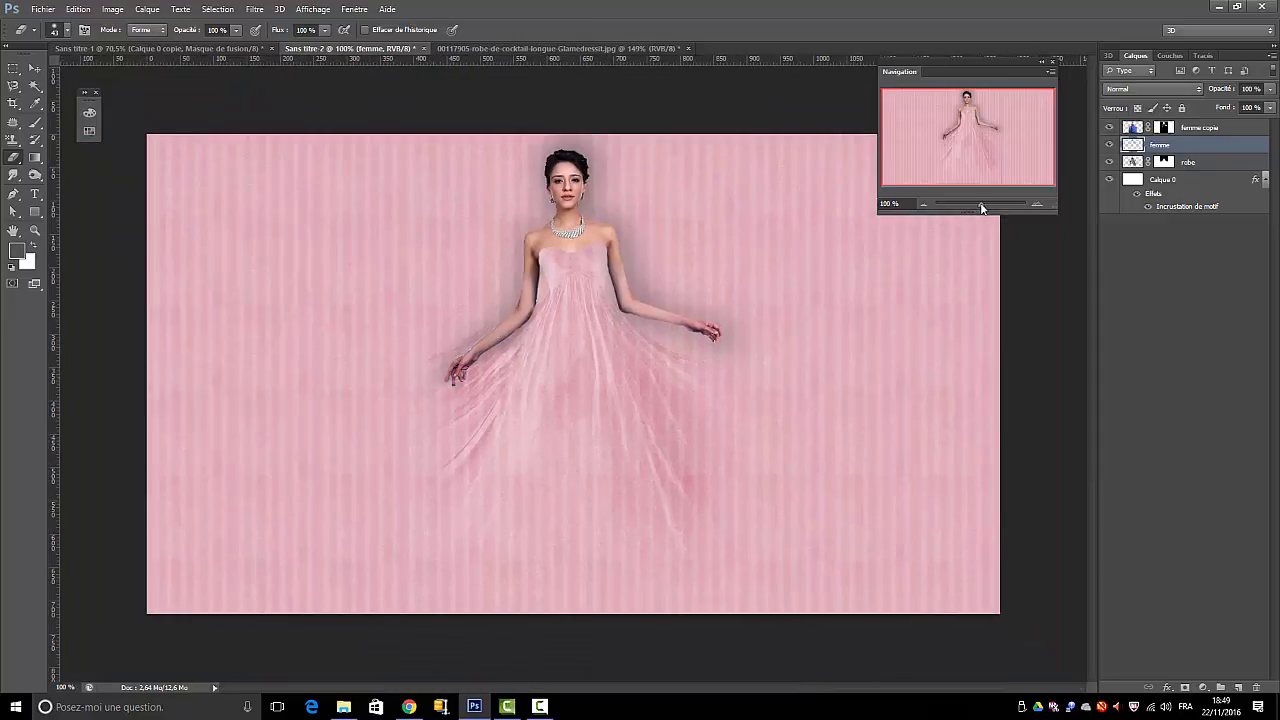
left_click(36, 196)
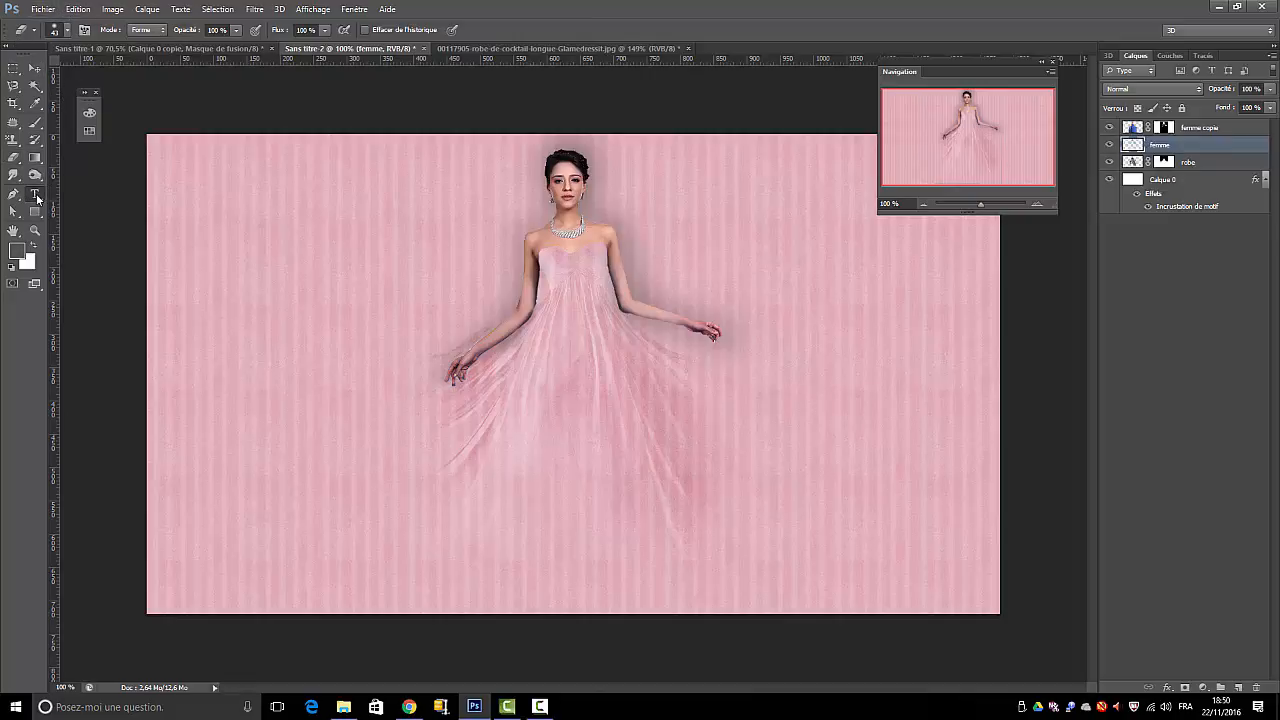
left_click(258, 369)
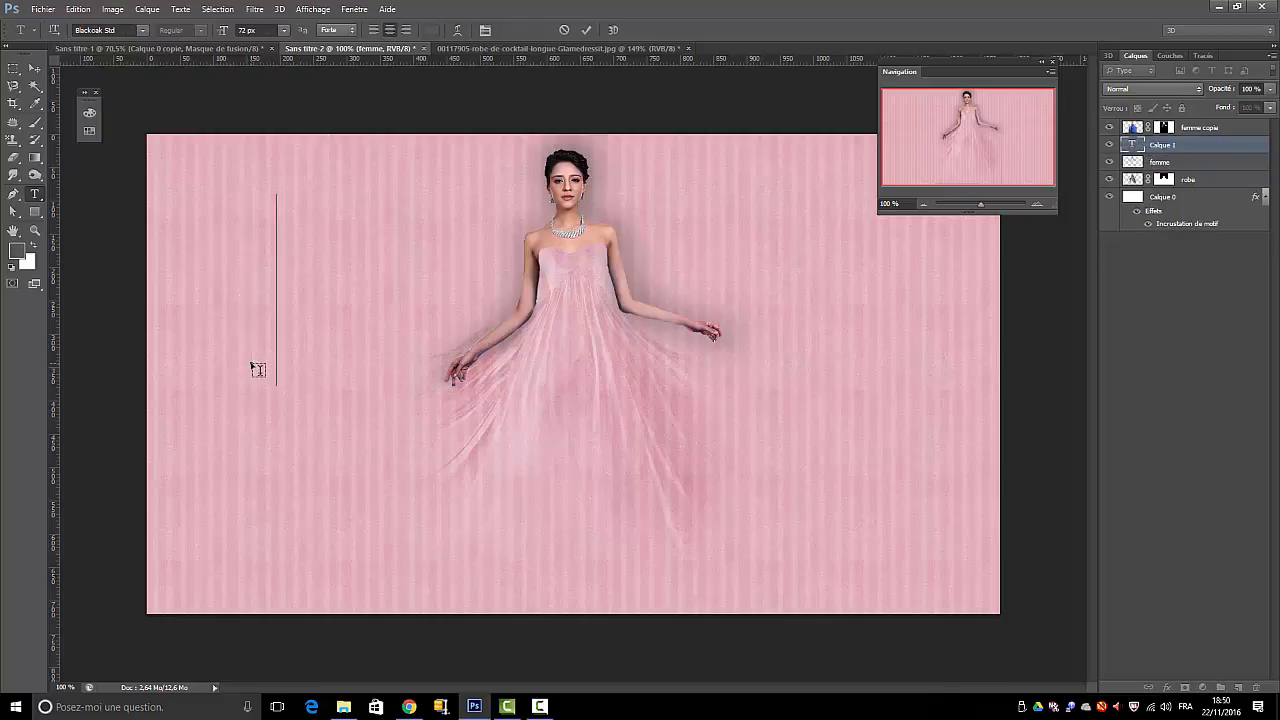
type("CA")
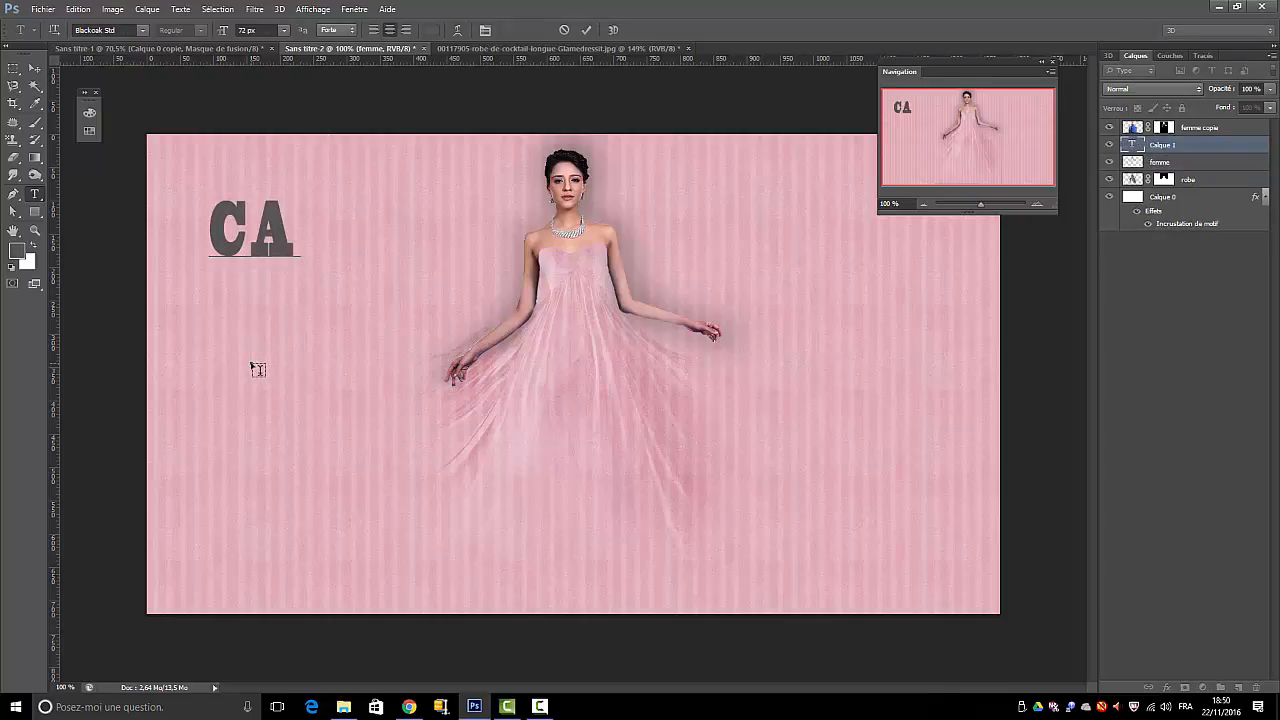
type("MOUF")
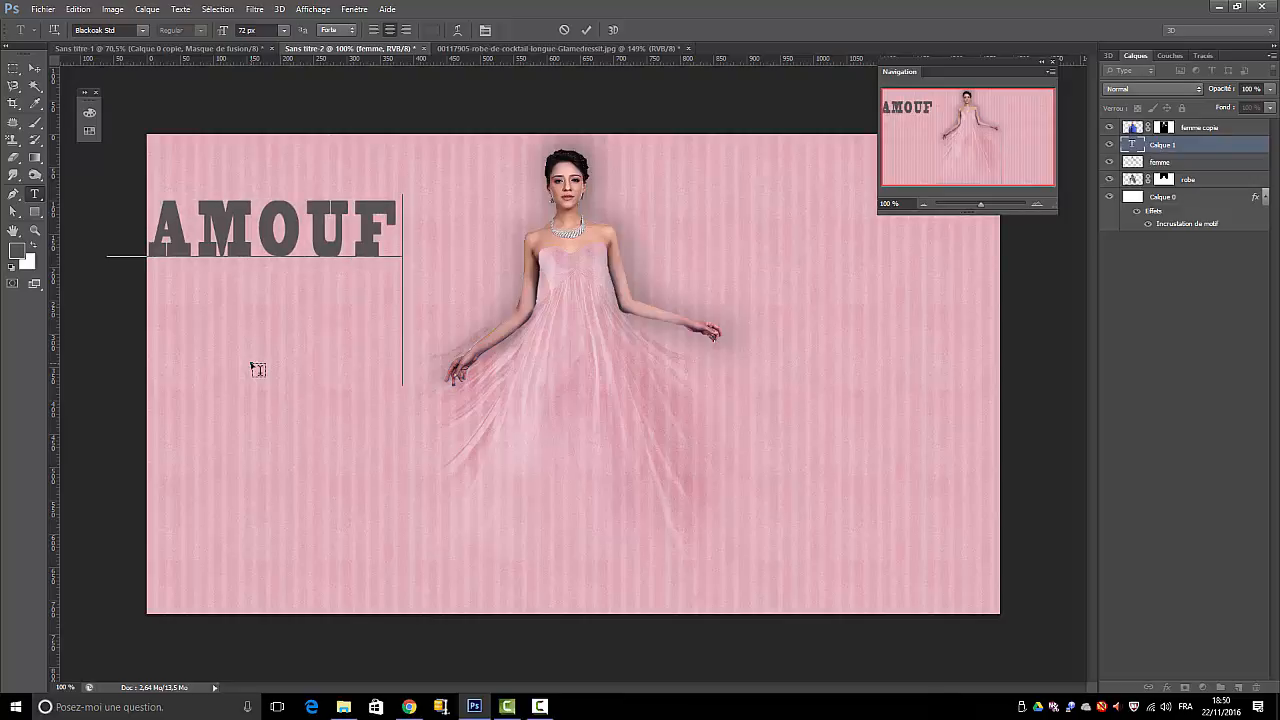
type("LAGE")
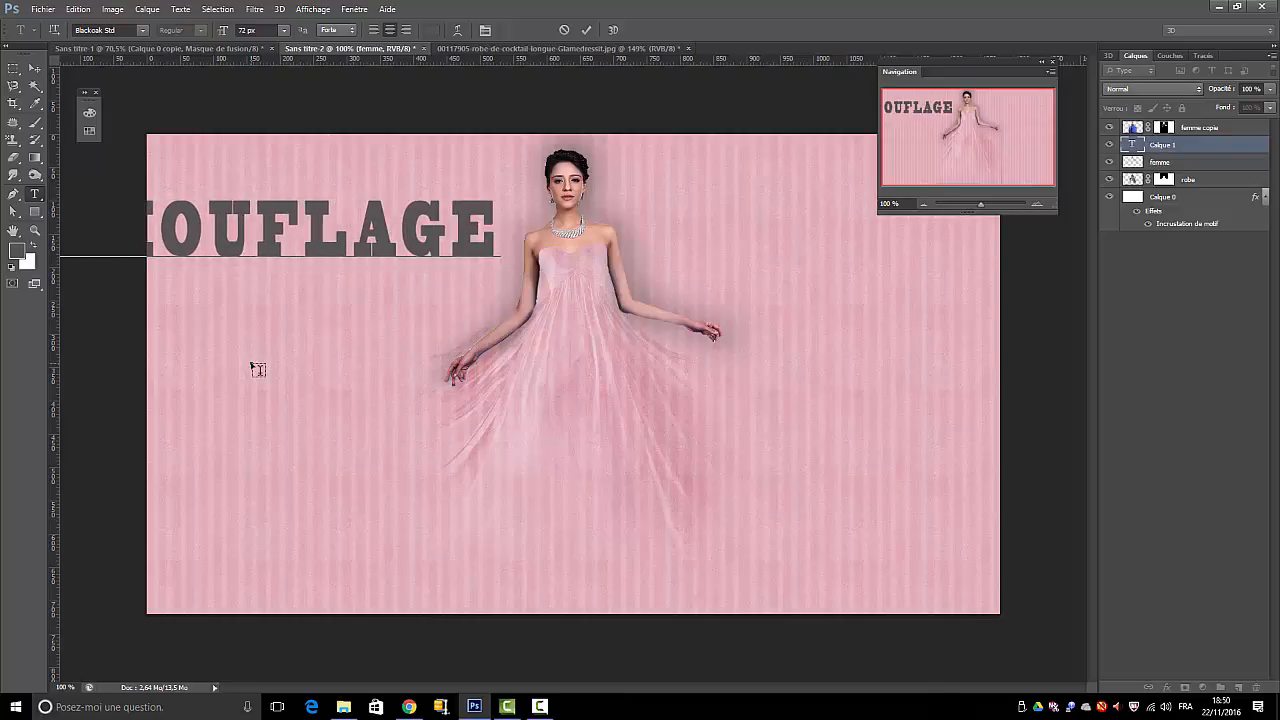
left_click(36, 68)
left_click_drag(218, 239, 535, 550)
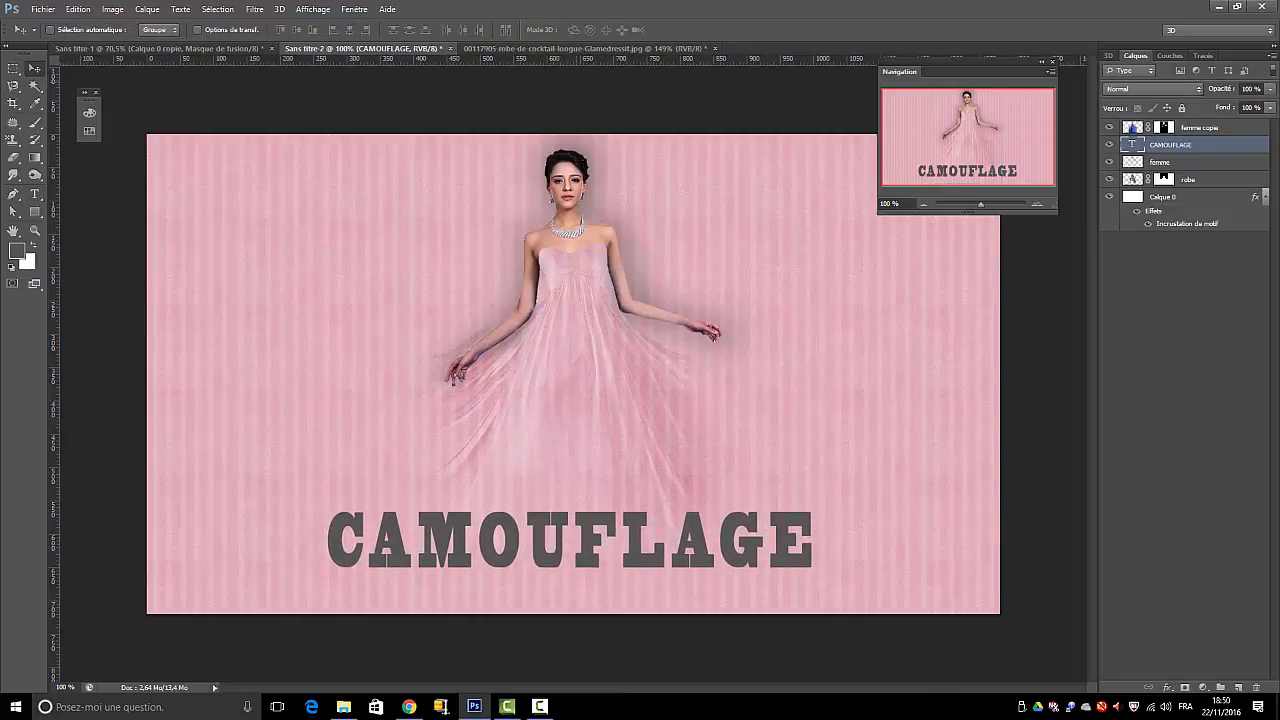
Give the CAMOUFLAGE text an Incrustation de motif with the pink striped pattern and enable Biseautage & estampage
left_click(146, 9)
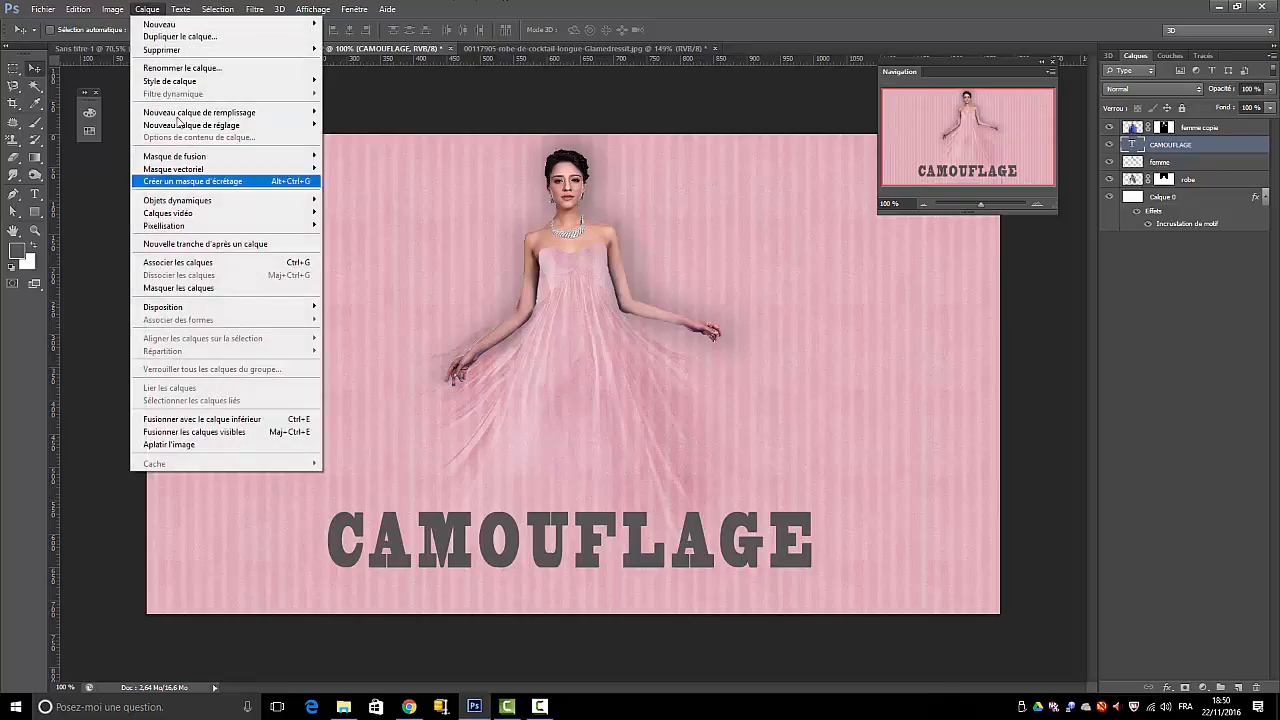
mouse_move(181, 84)
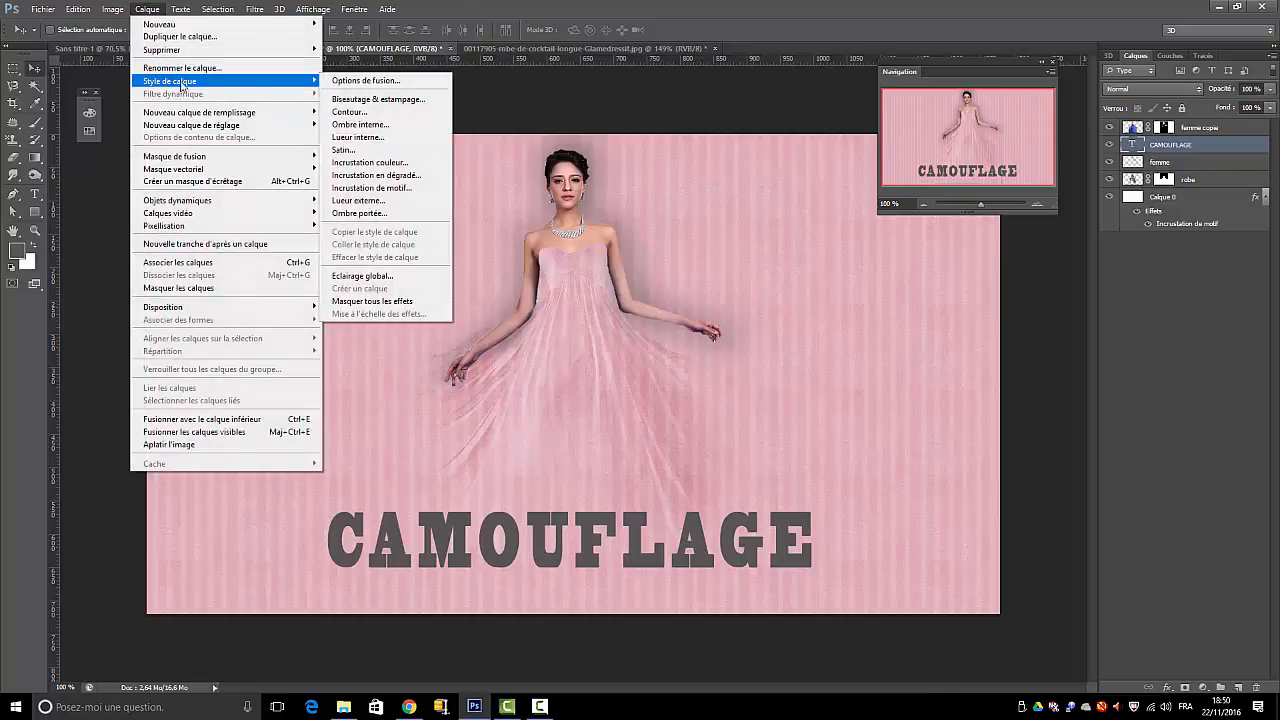
left_click(366, 80)
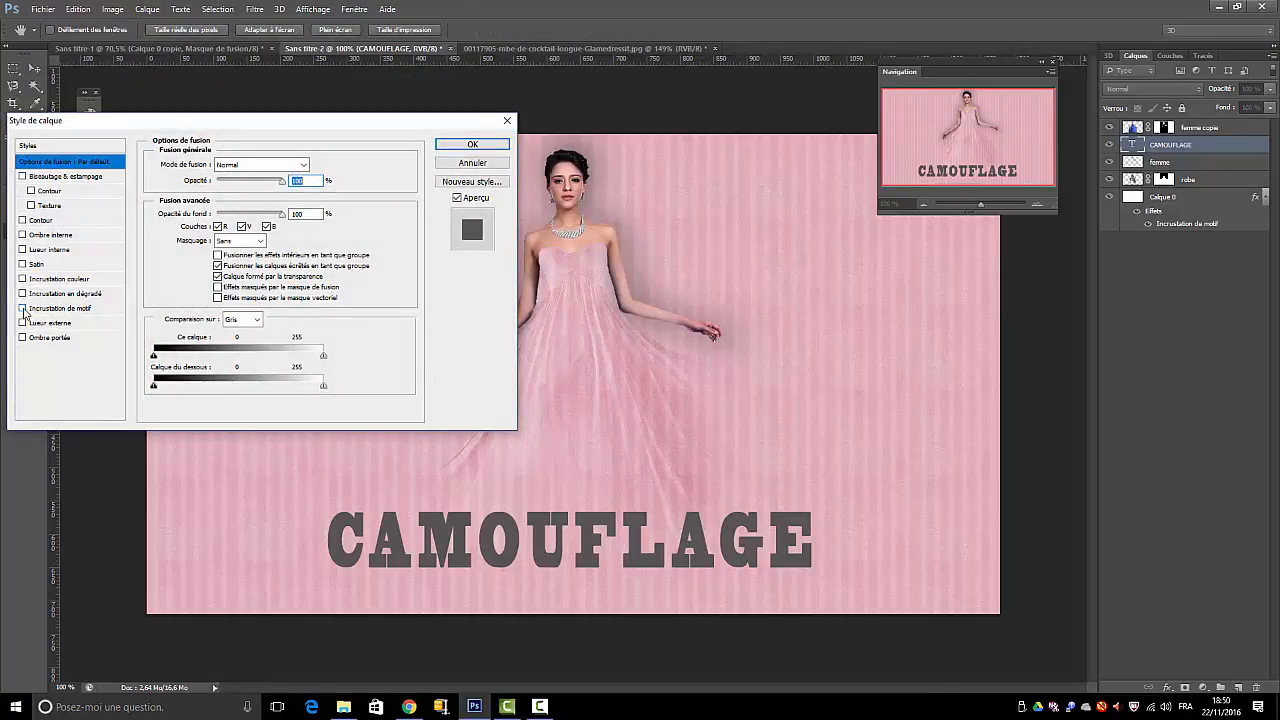
left_click(22, 308)
left_click(70, 309)
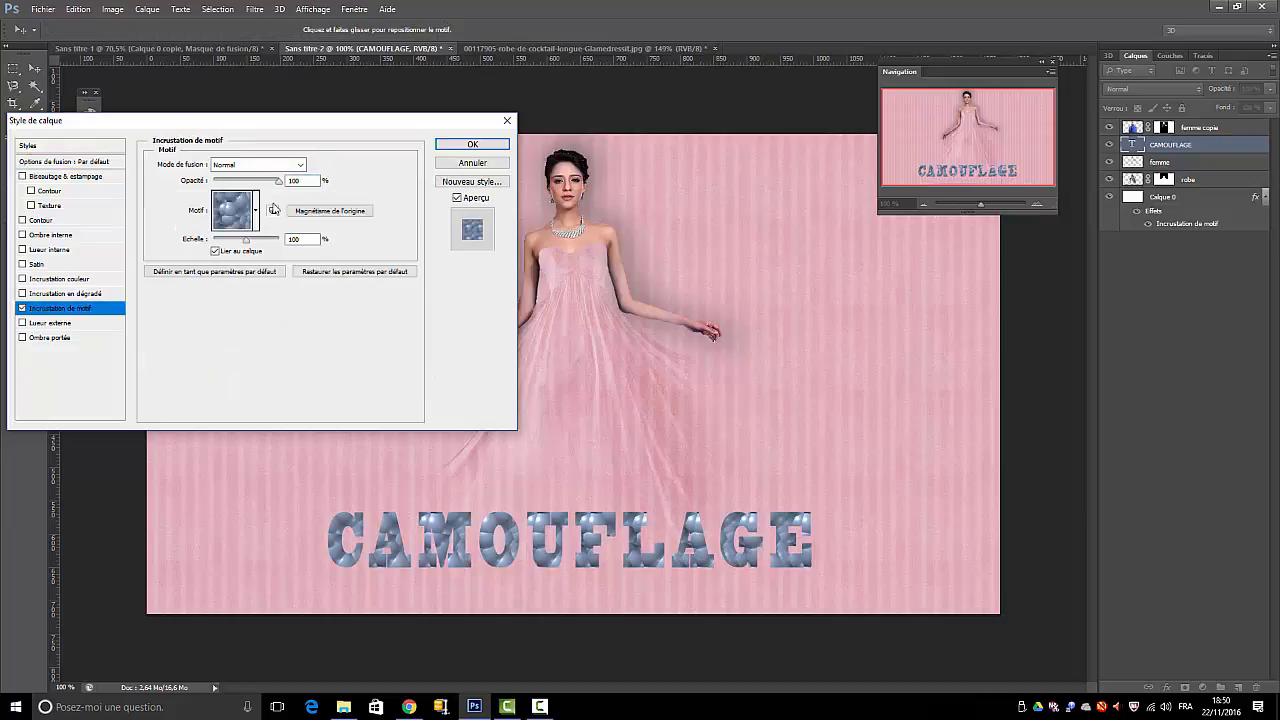
left_click(256, 212)
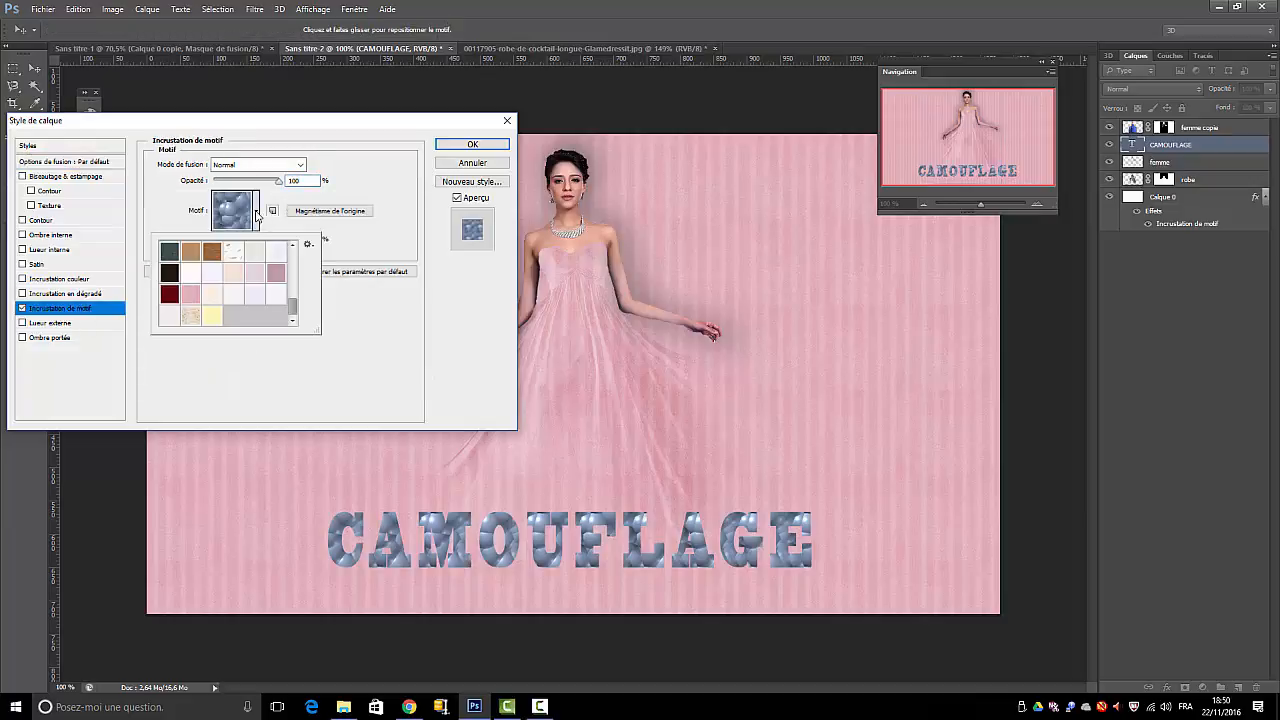
left_click(194, 297)
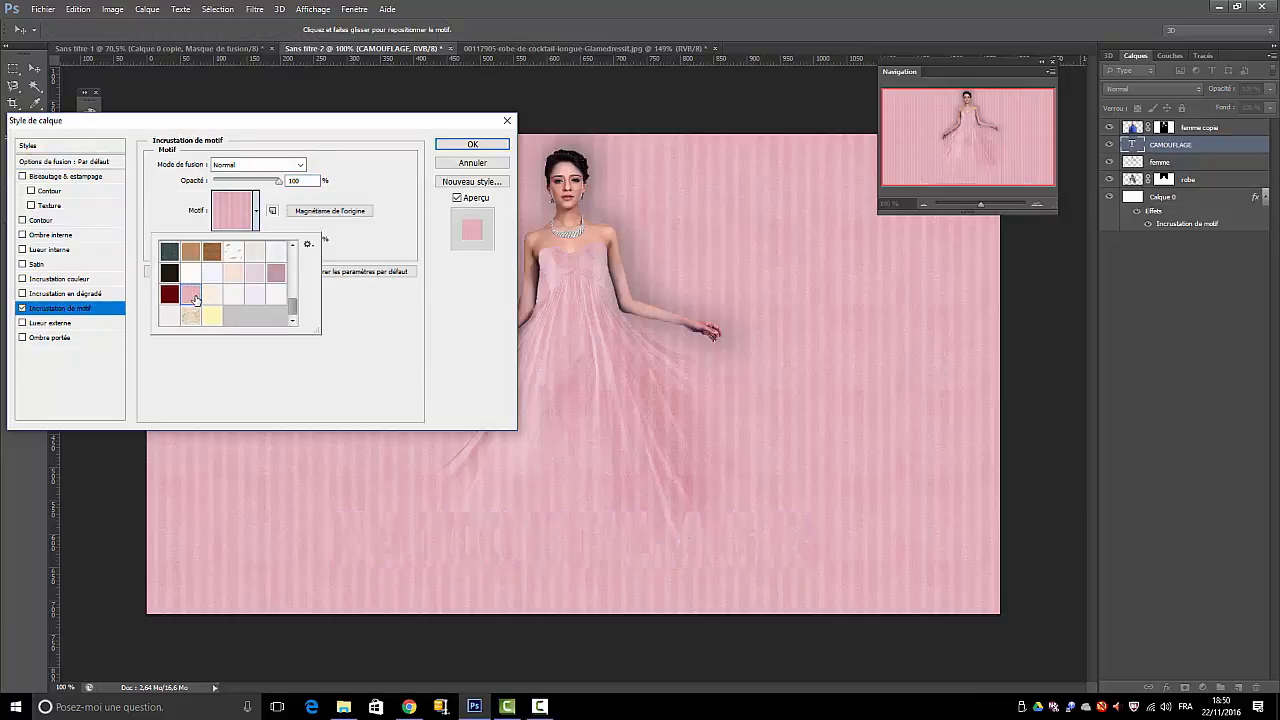
left_click(22, 176)
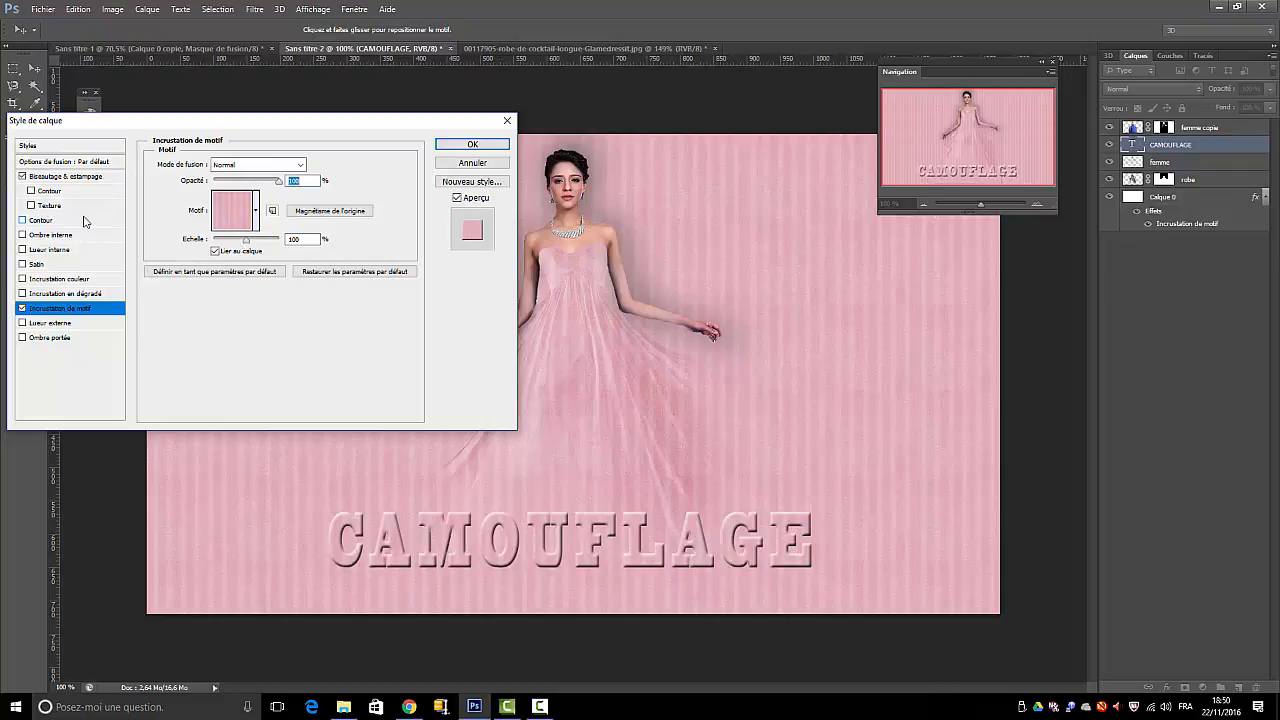
Add an Ombre interne to the CAMOUFLAGE text in pink e0a8b4 sampled from the background, with a larger distance, and apply the layer style
left_click(22, 235)
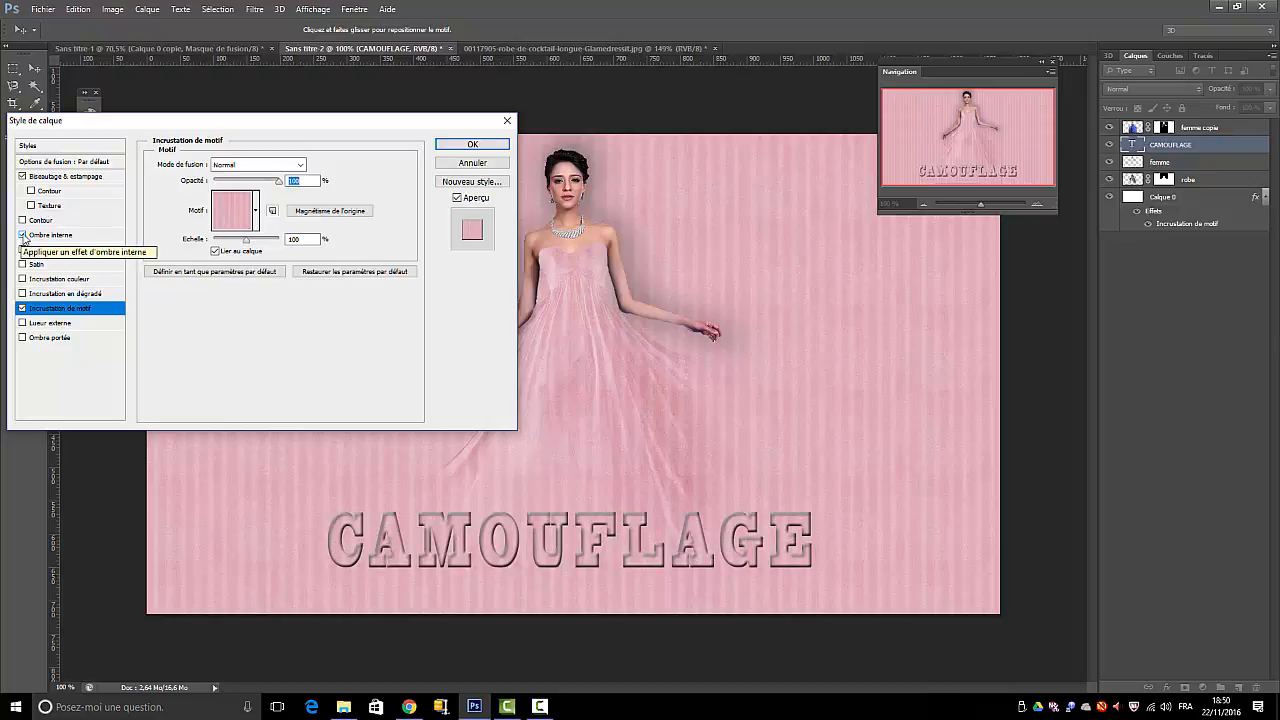
left_click(52, 235)
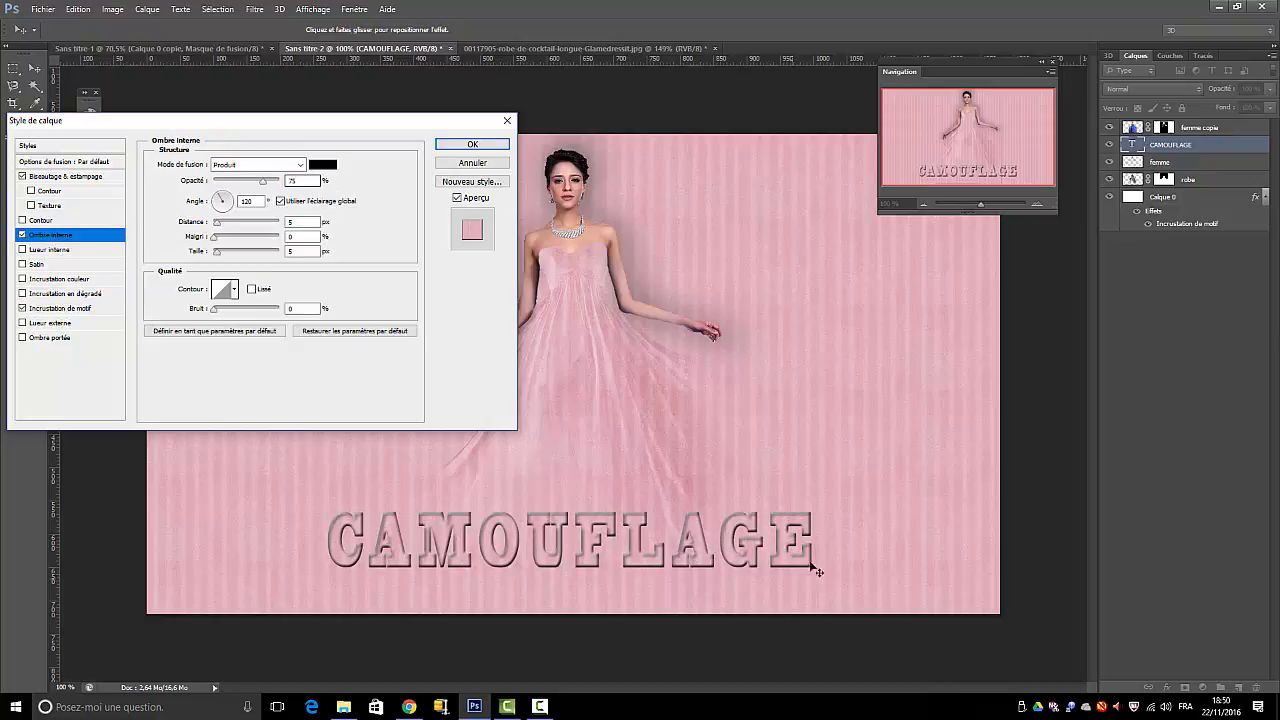
left_click(322, 164)
left_click(891, 476)
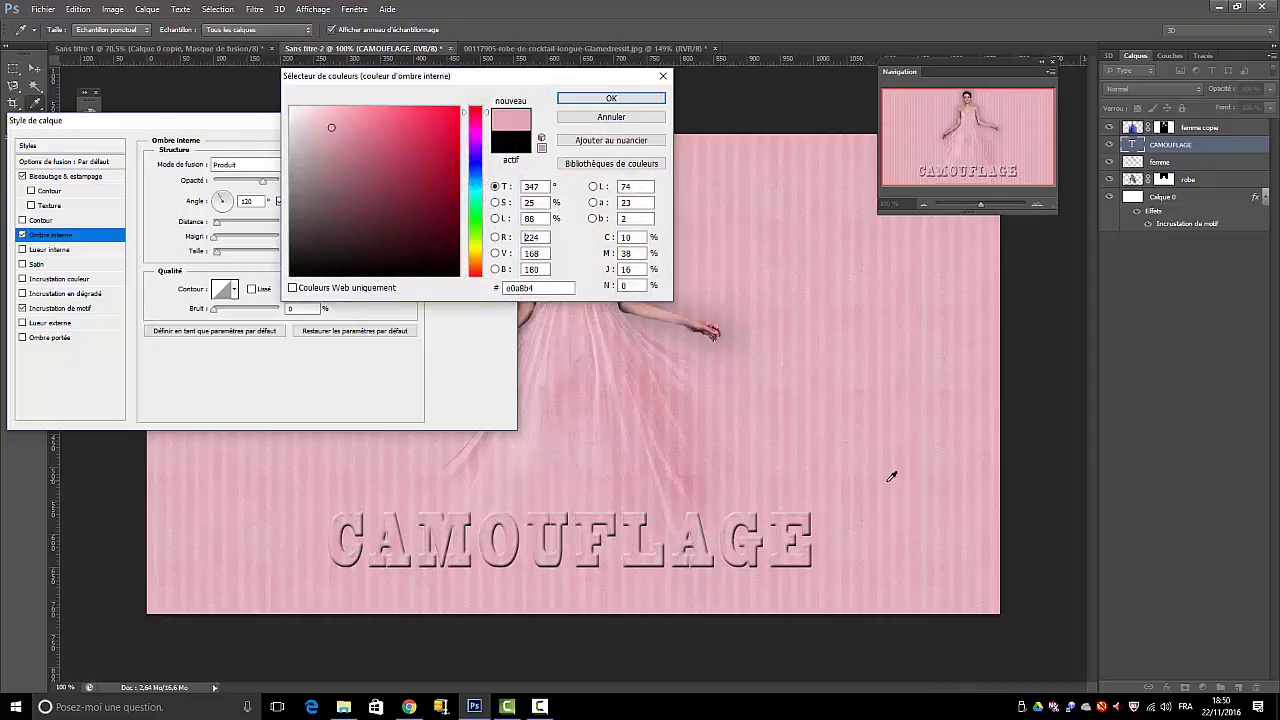
left_click(611, 98)
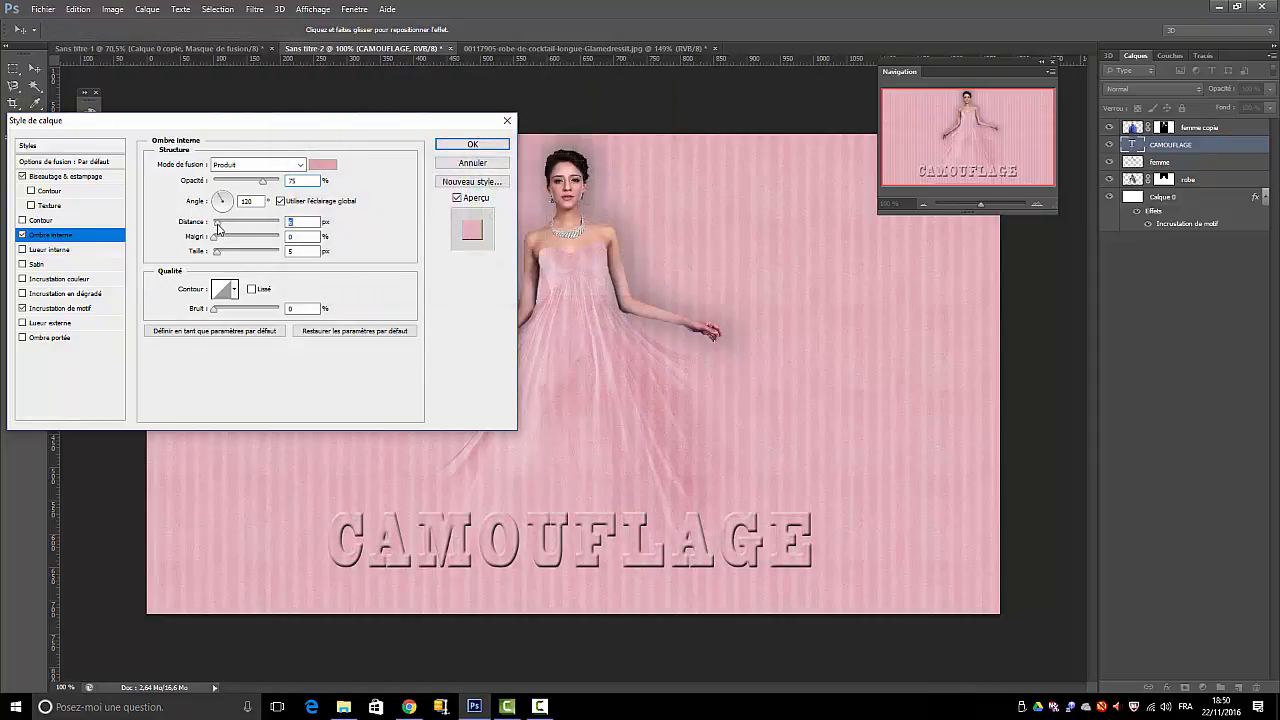
left_click_drag(218, 228, 226, 226)
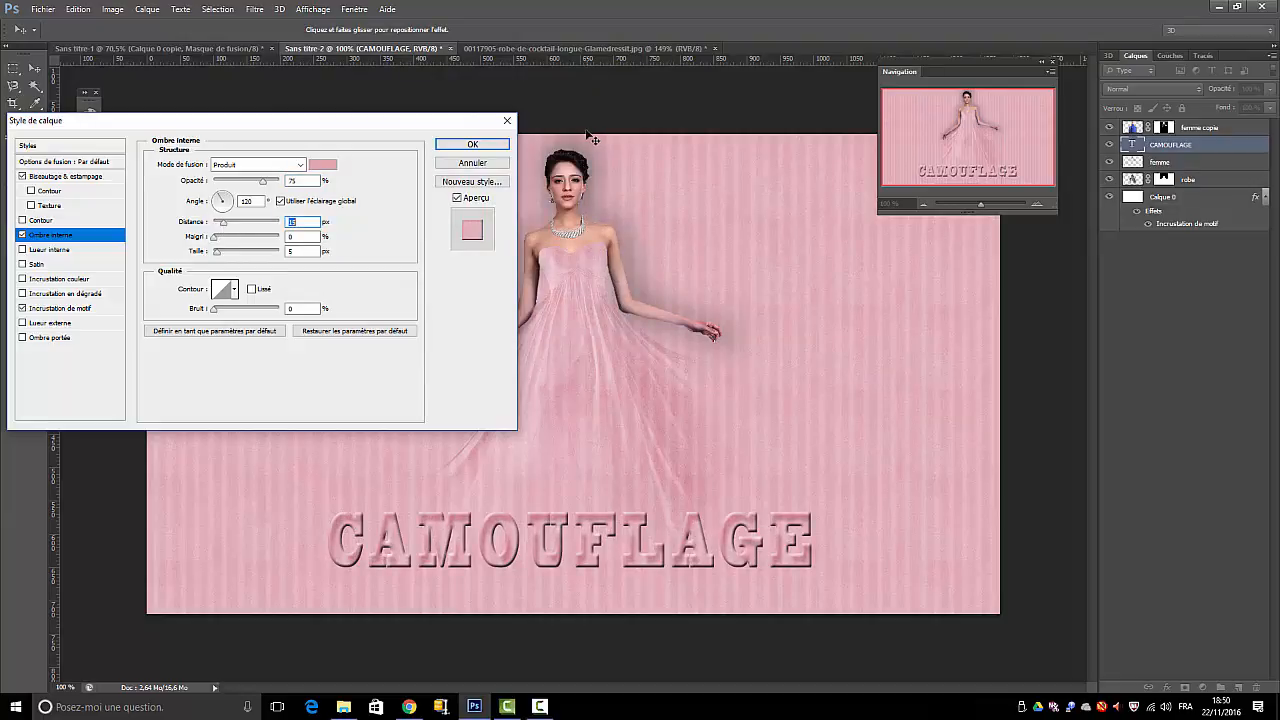
left_click(490, 146)
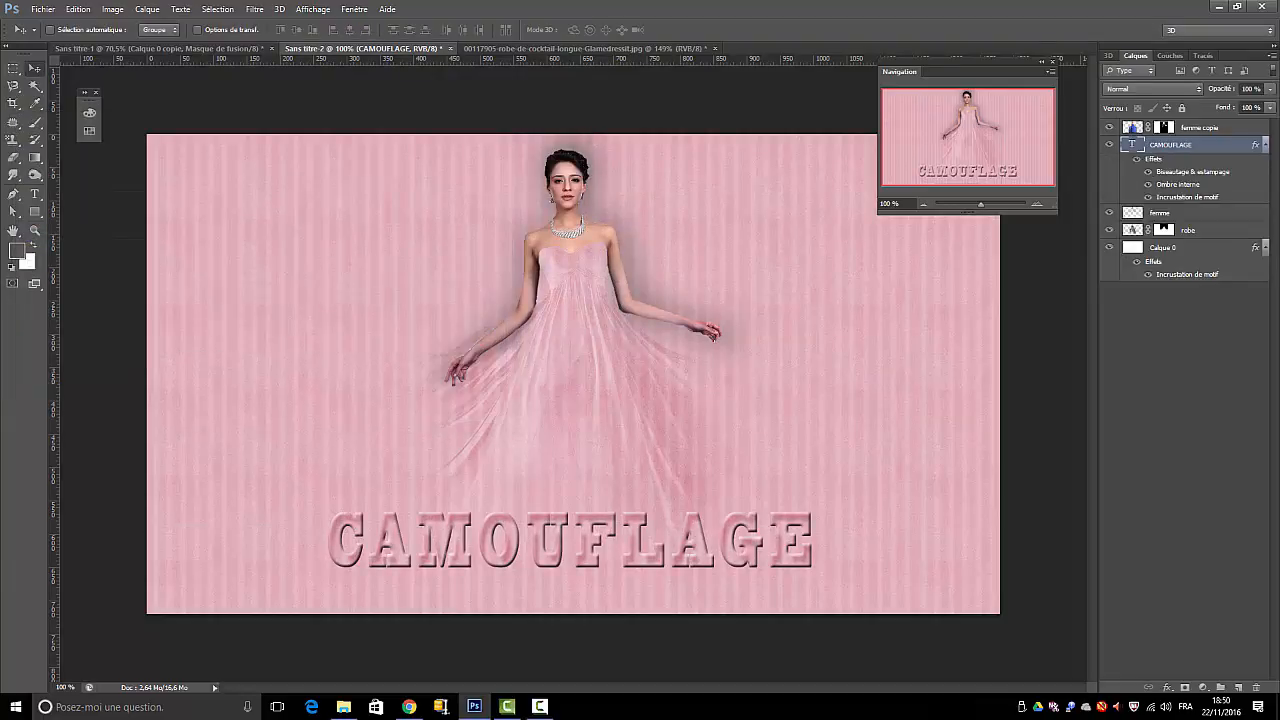